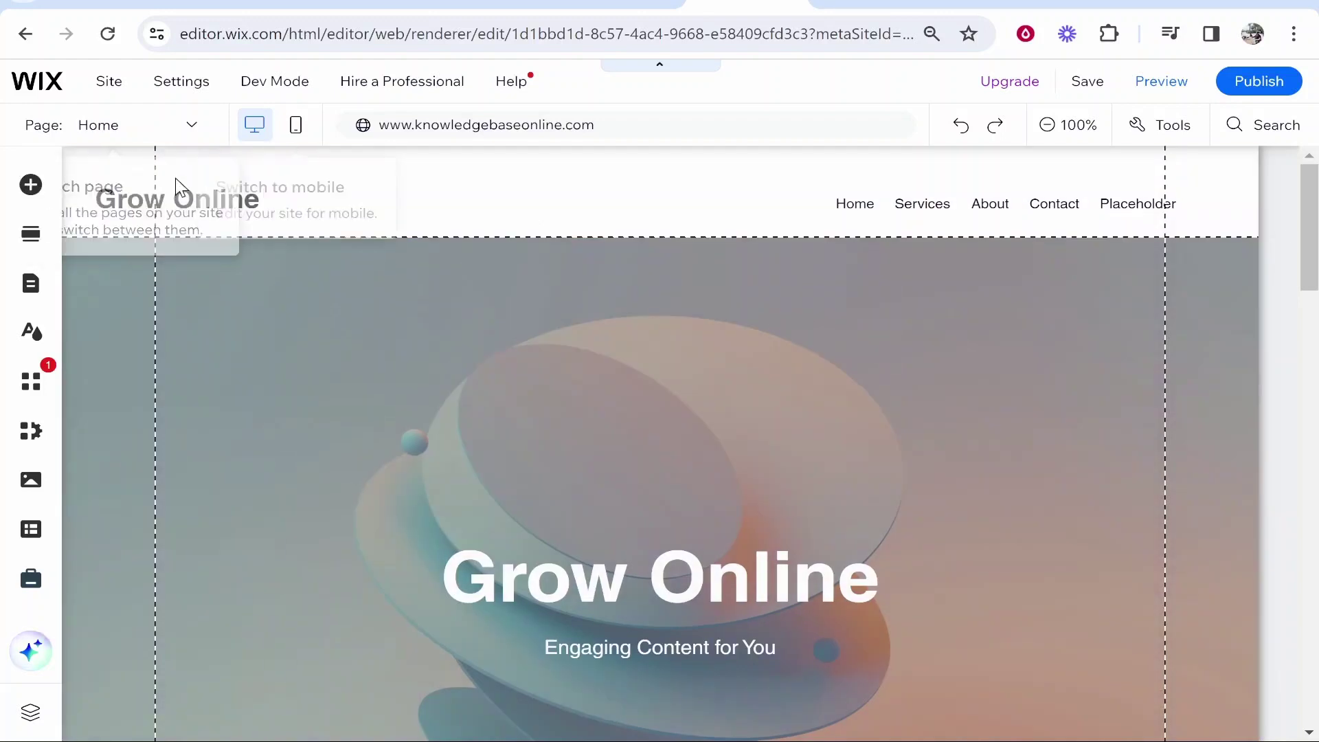
pyautogui.scroll(-5, 543, 281)
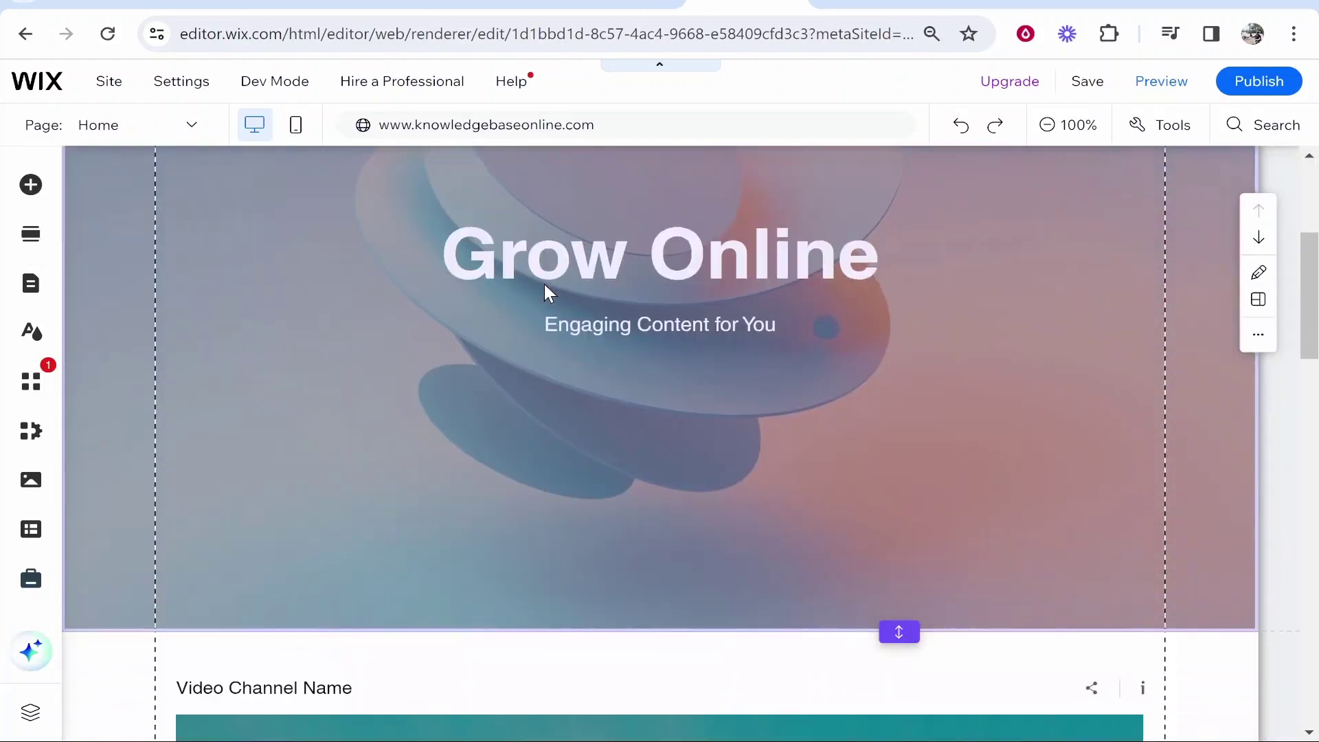
pyautogui.scroll(-5, 544, 284)
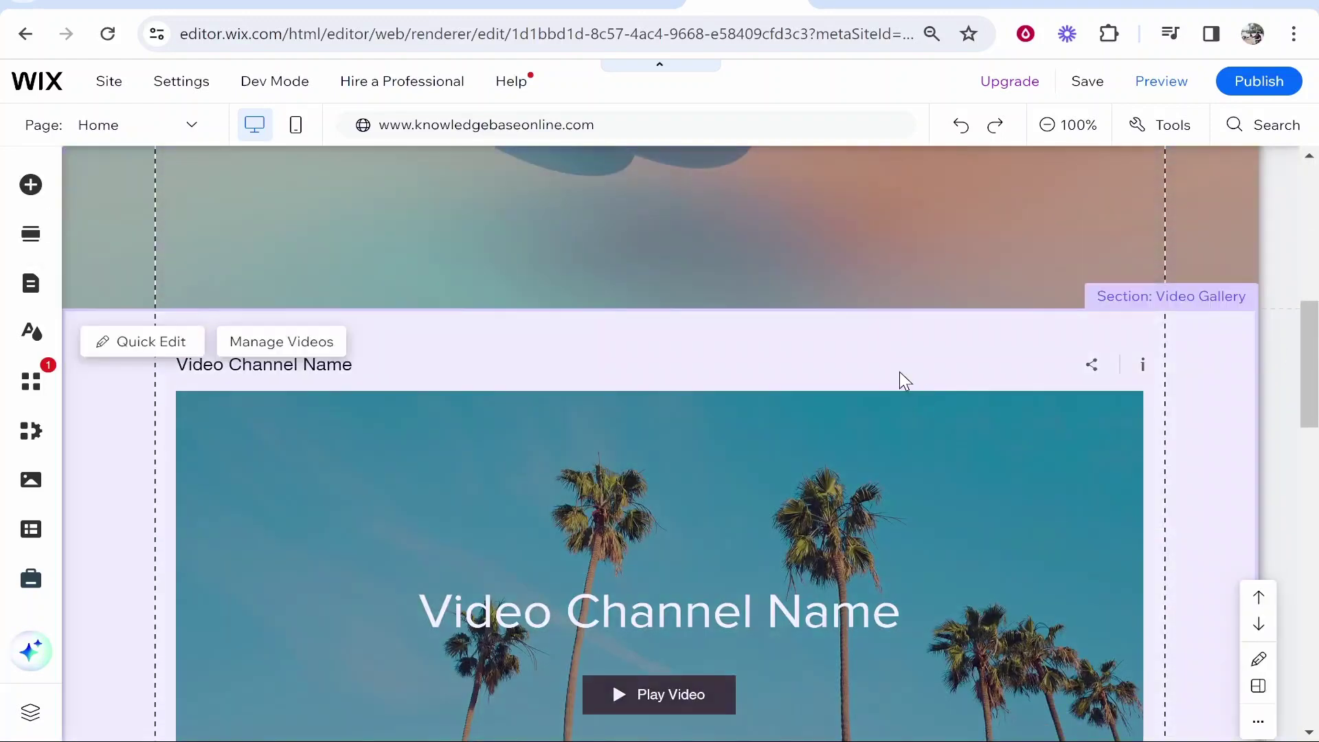
pyautogui.scroll(10, 799, 408)
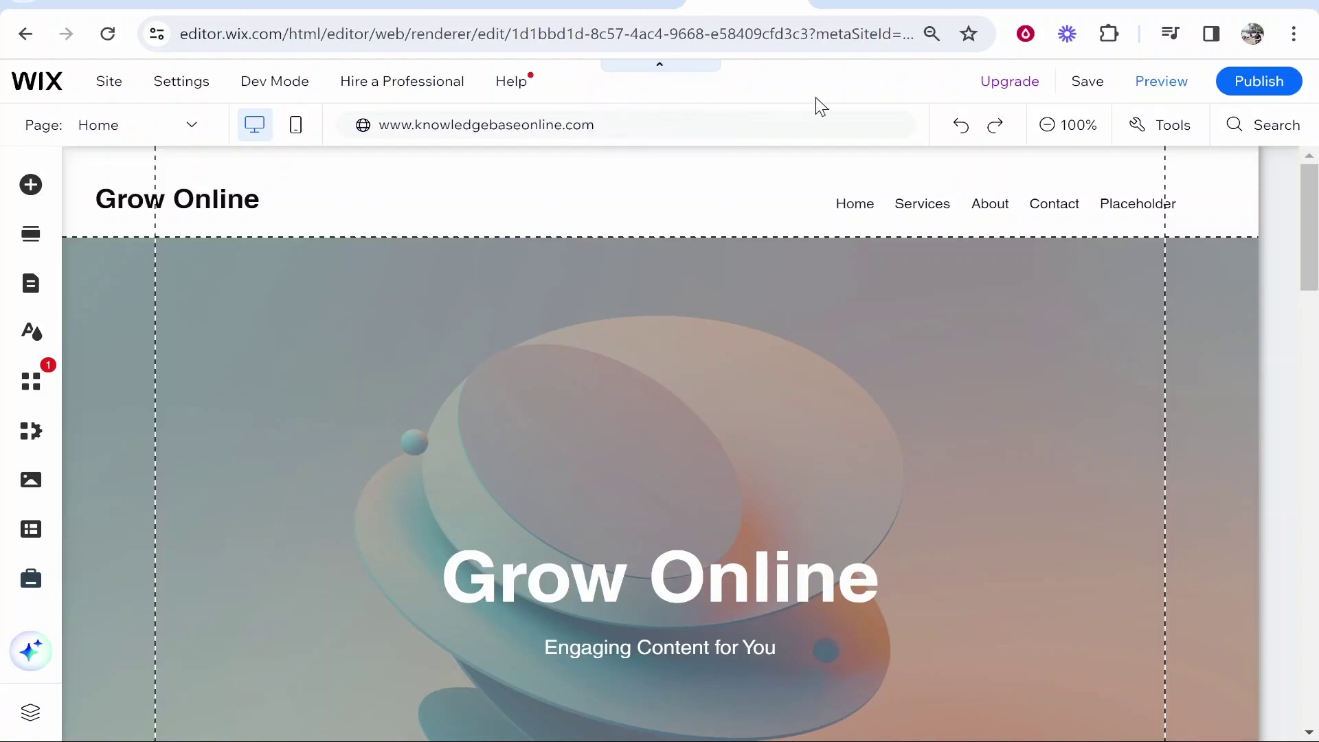
# Step: Switch to the Google page and search for "google search console"
pyautogui.click(873, 4)
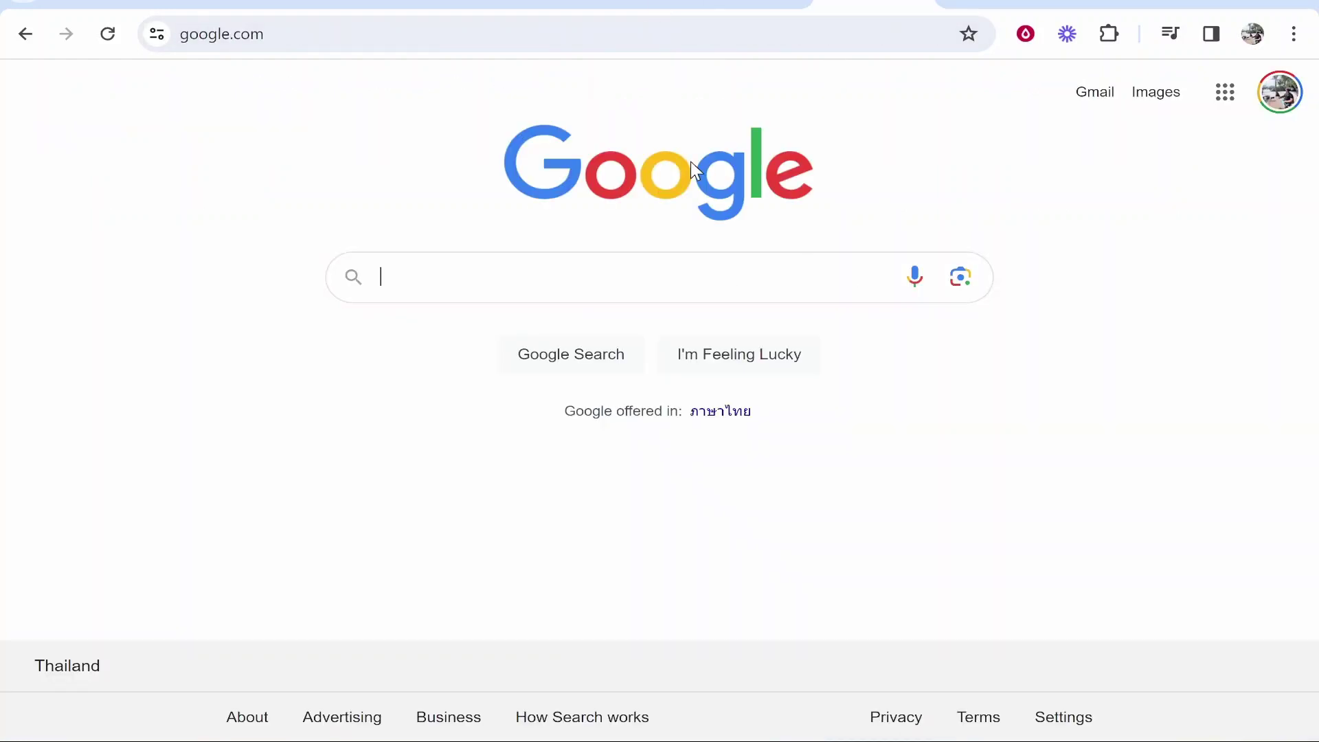
pyautogui.write('google')
pyautogui.press('Down')
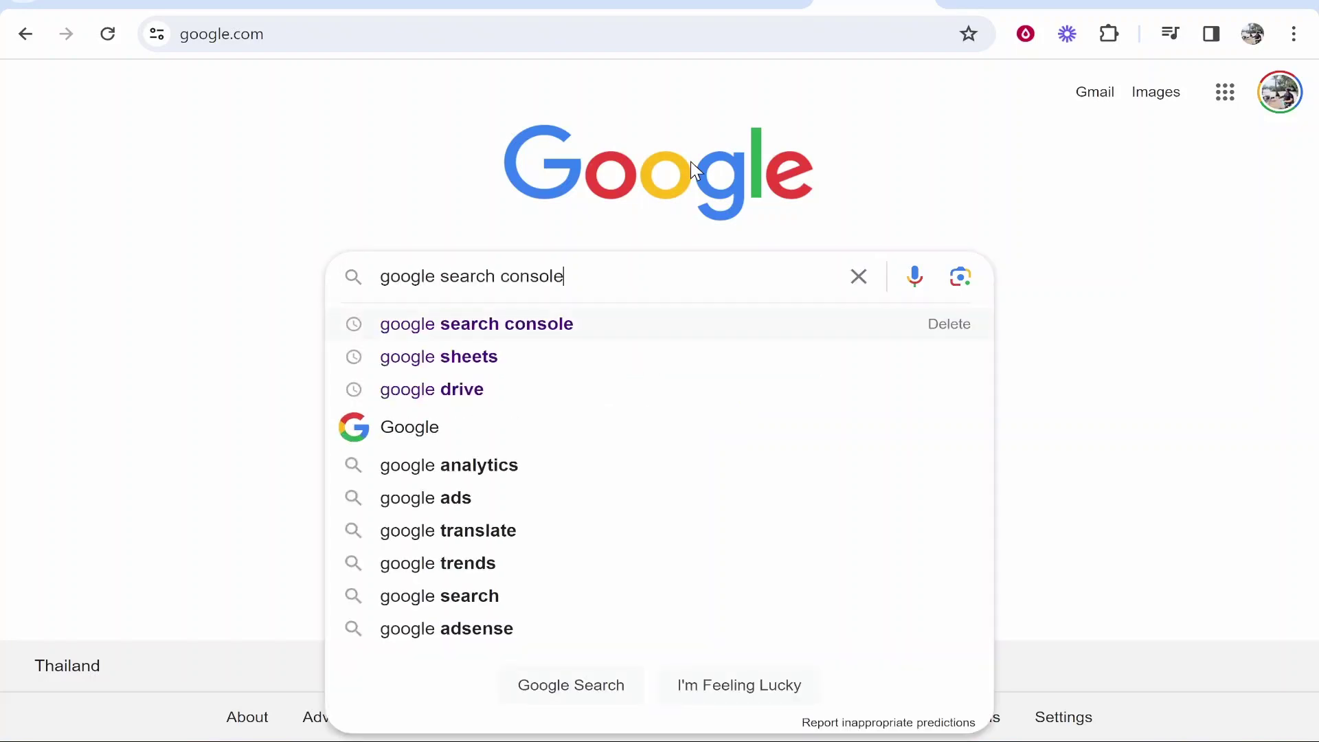
pyautogui.press('Return')
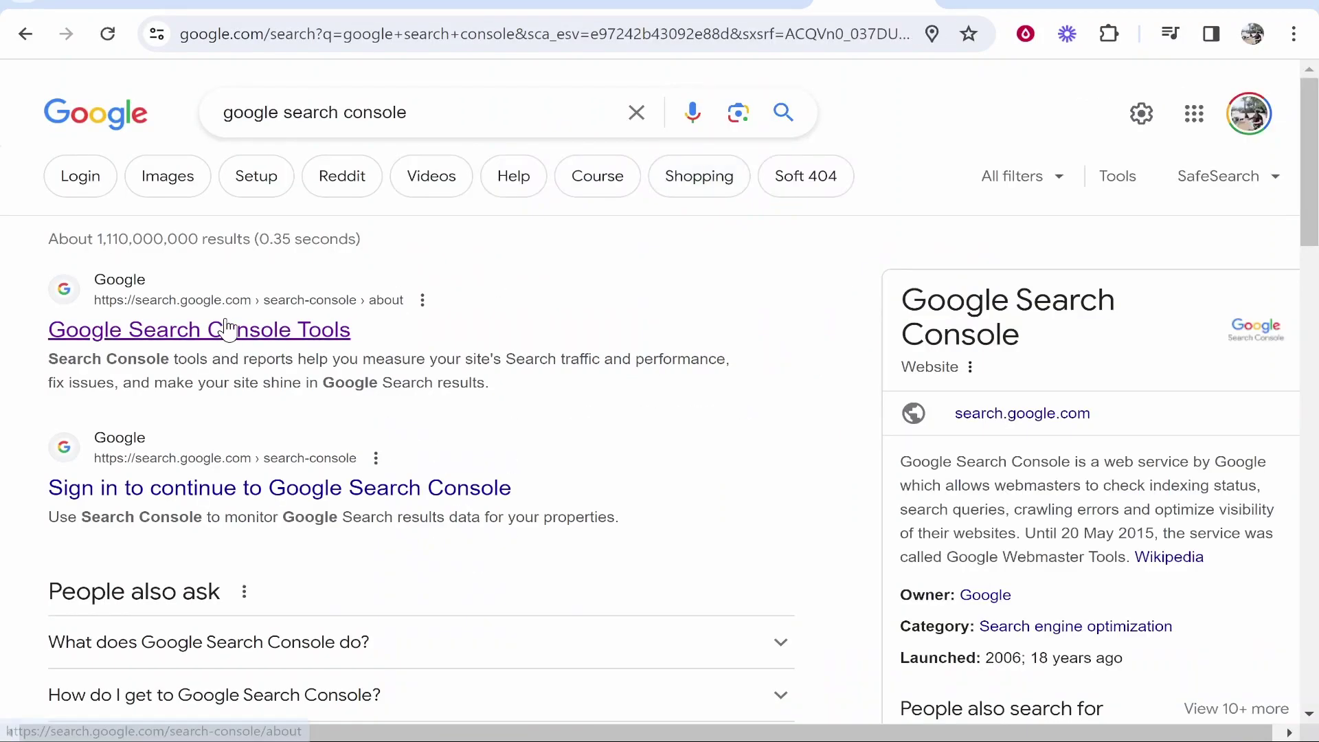
# Step: Open the Google Search Console Tools result and start Search Console from its landing page
pyautogui.click(223, 328)
pyautogui.moveTo(97, 246); pyautogui.dragTo(498, 312)
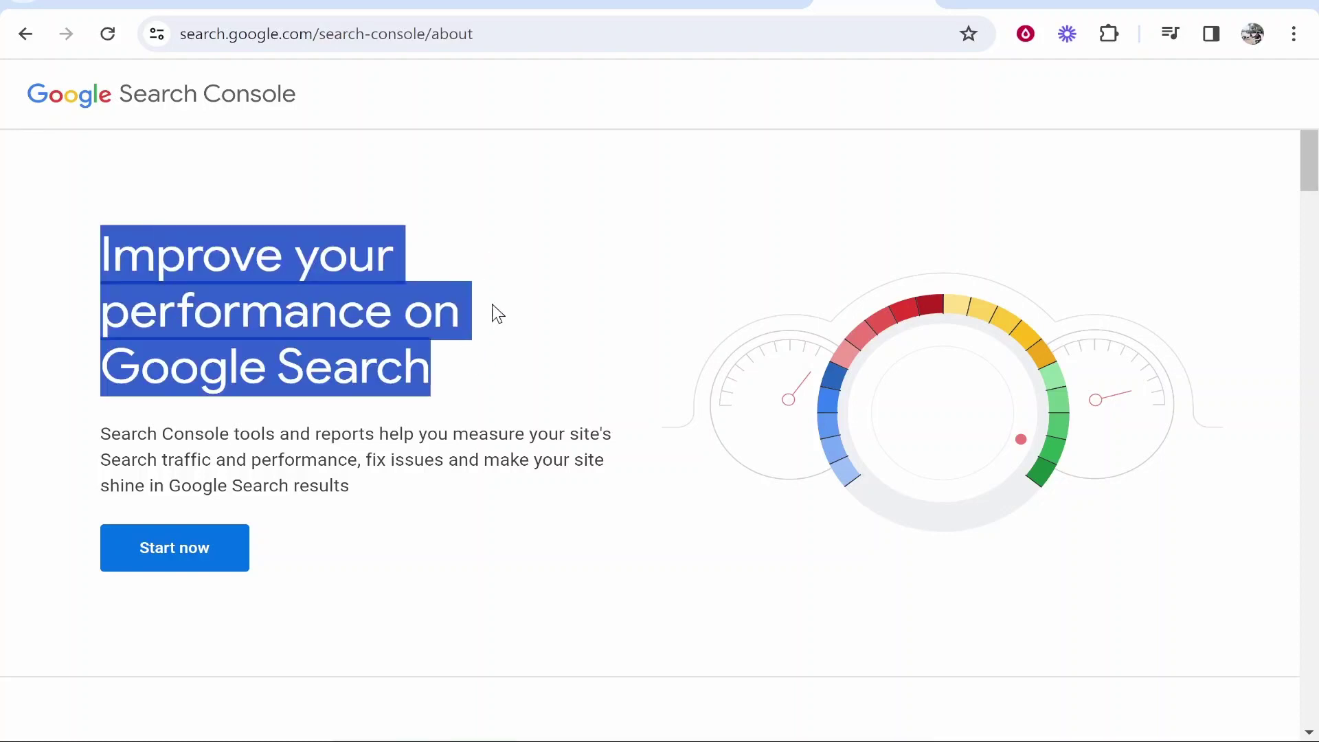
pyautogui.click(497, 312)
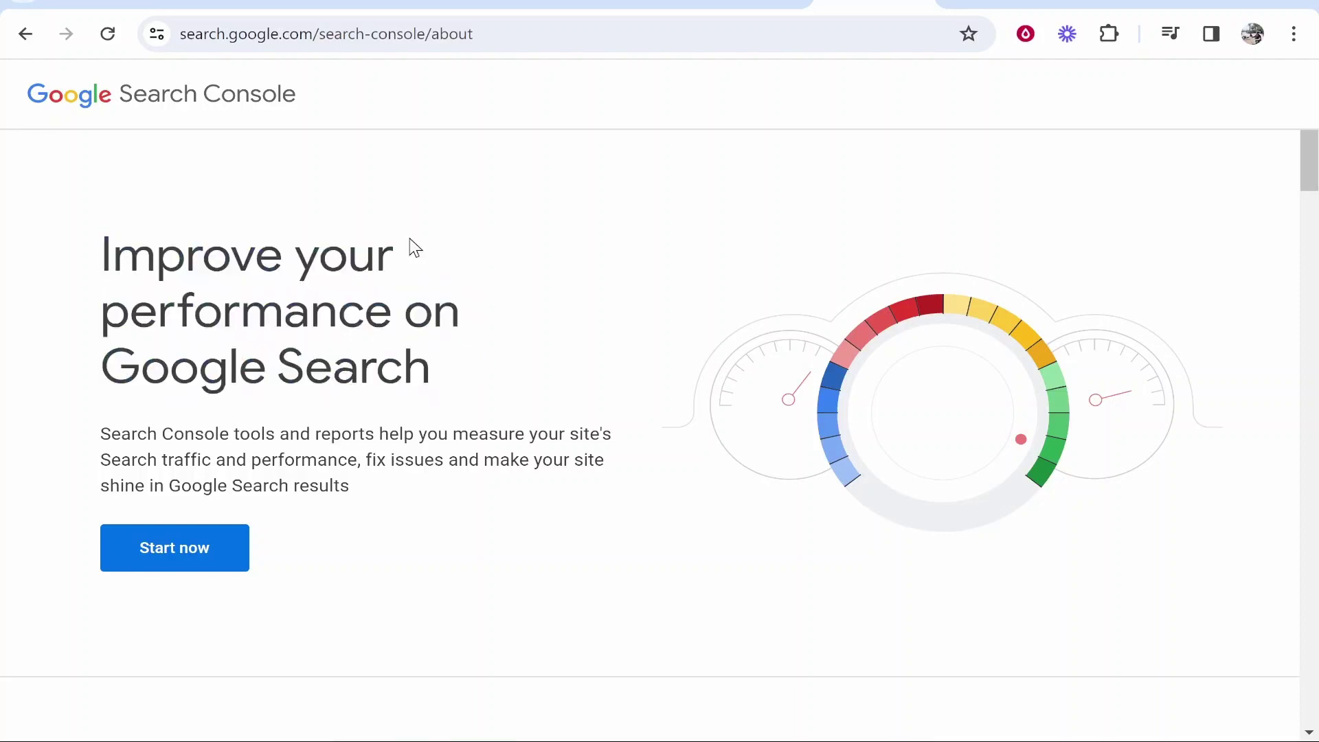
pyautogui.click(184, 554)
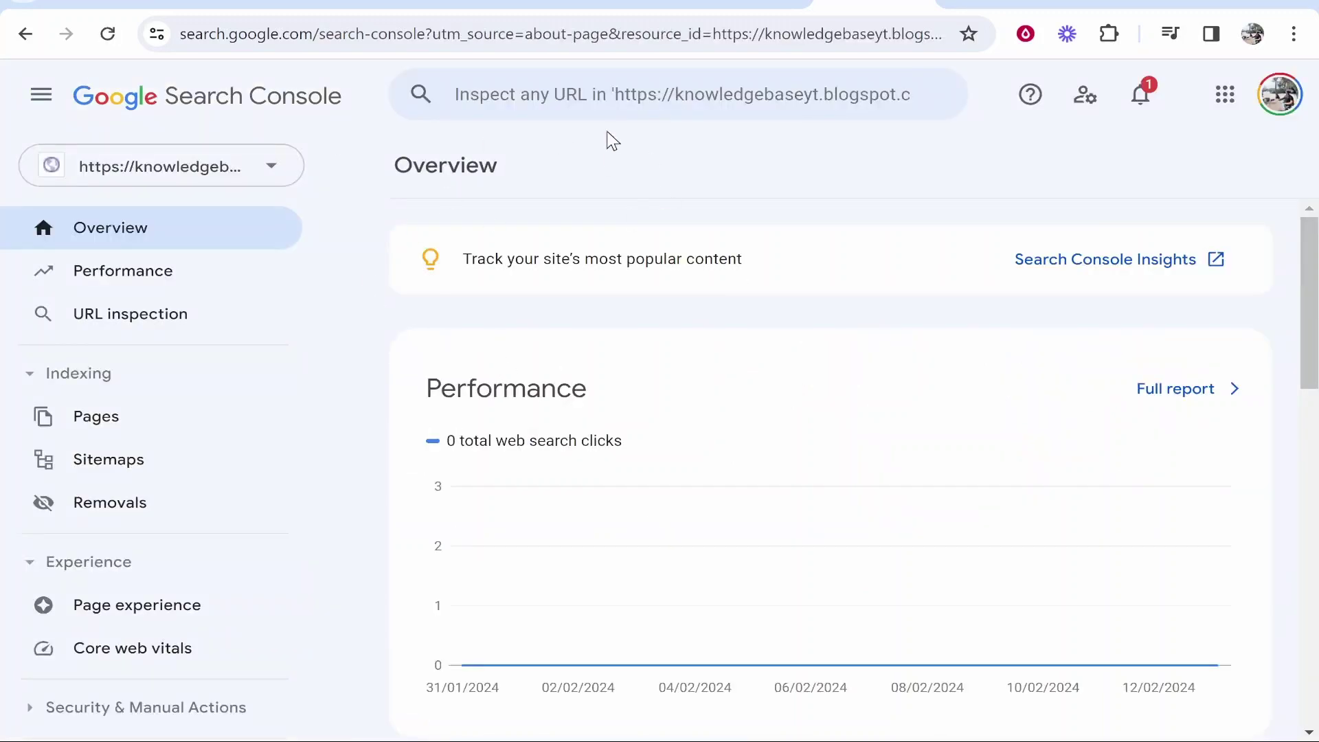
# Step: Start adding a new property in Search Console and choose the URL prefix property type
pyautogui.click(272, 168)
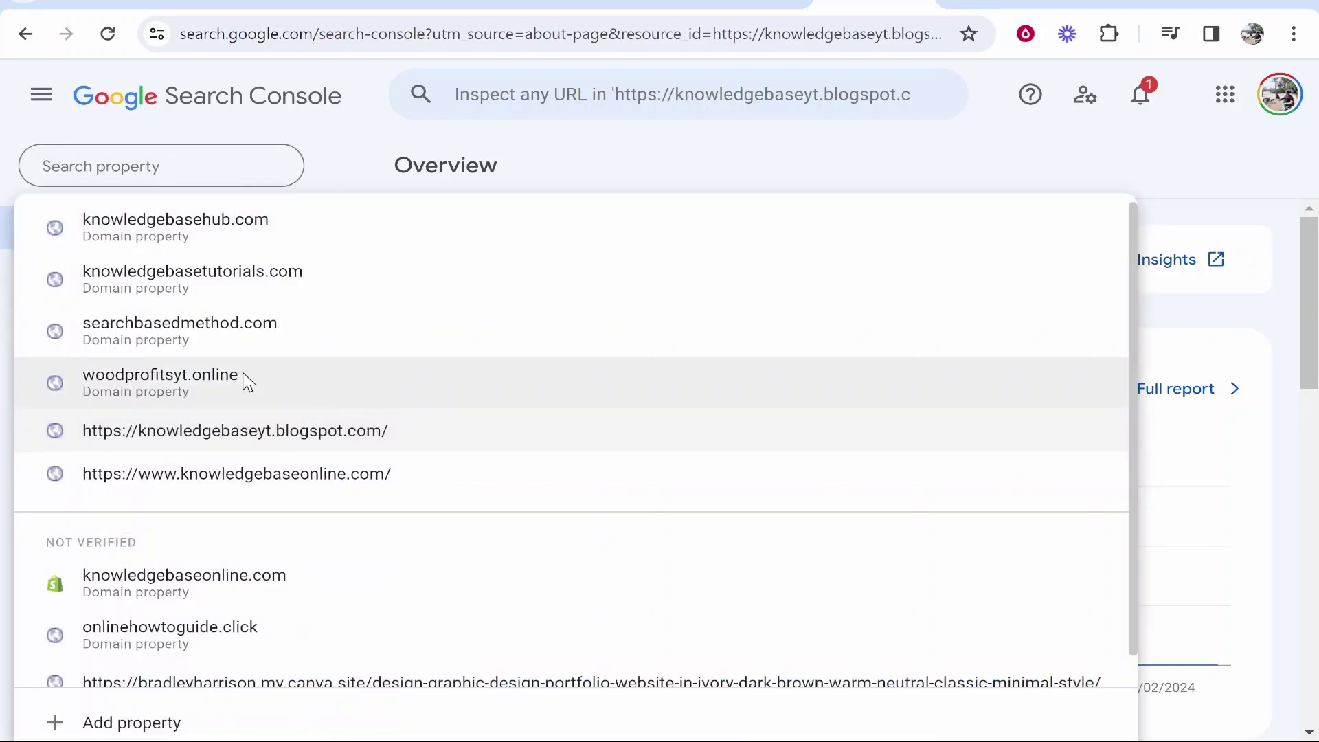
pyautogui.scroll(-1, 246, 382)
pyautogui.click(136, 721)
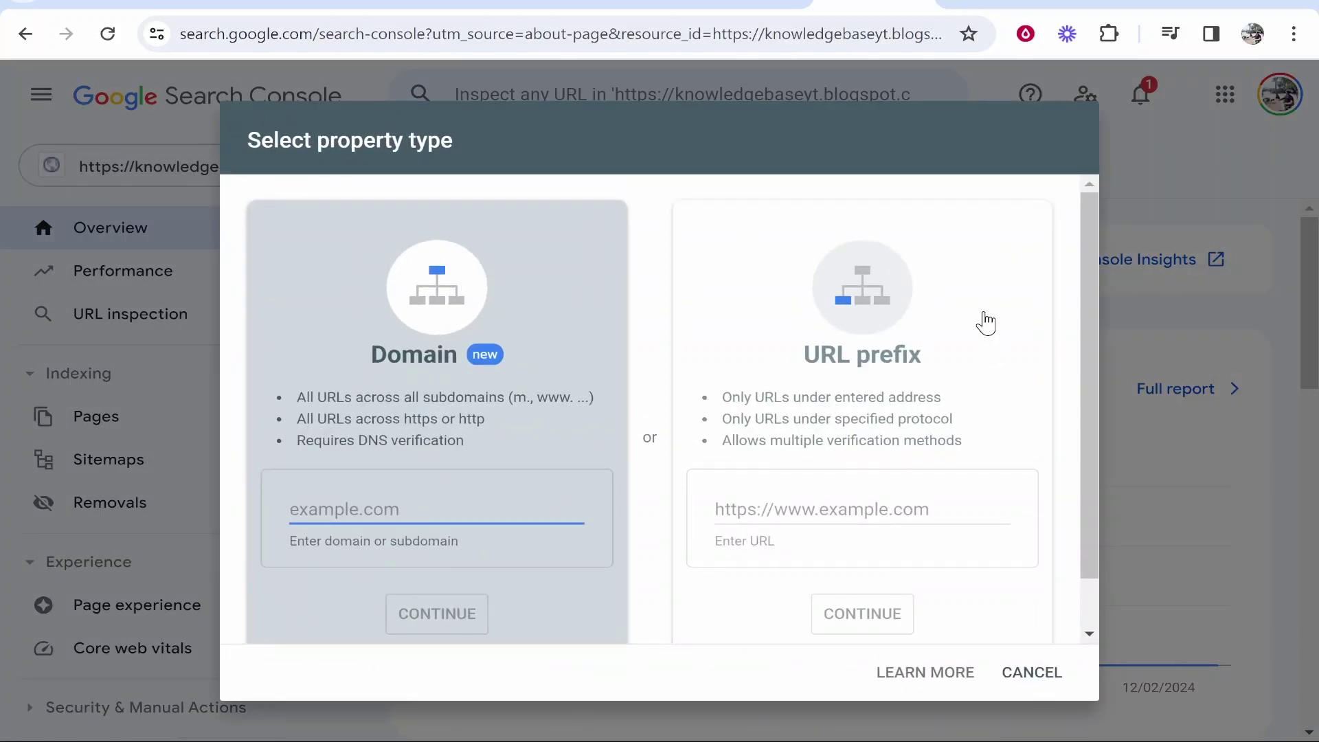
pyautogui.click(884, 309)
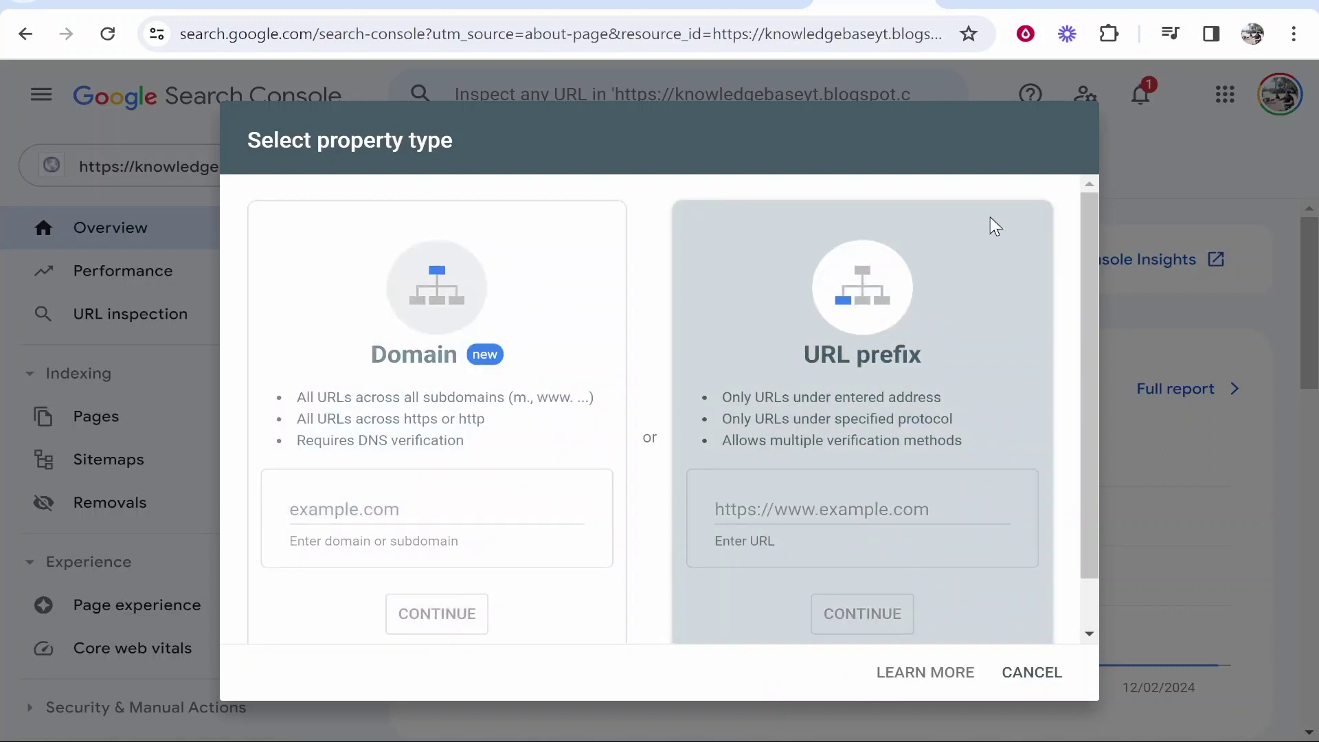
pyautogui.click(620, 3)
pyautogui.click(359, 35)
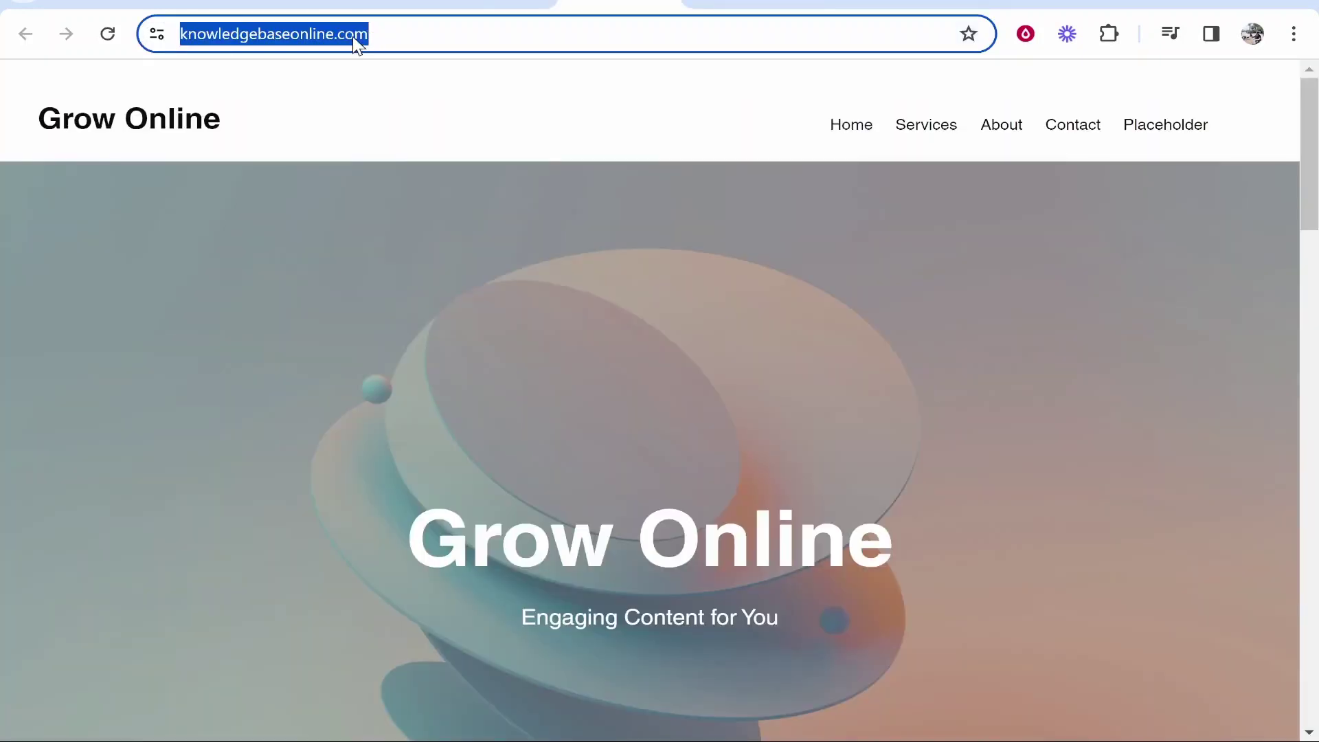
pyautogui.rightClick(354, 36)
pyautogui.click(419, 235)
pyautogui.click(872, 3)
pyautogui.rightClick(836, 515)
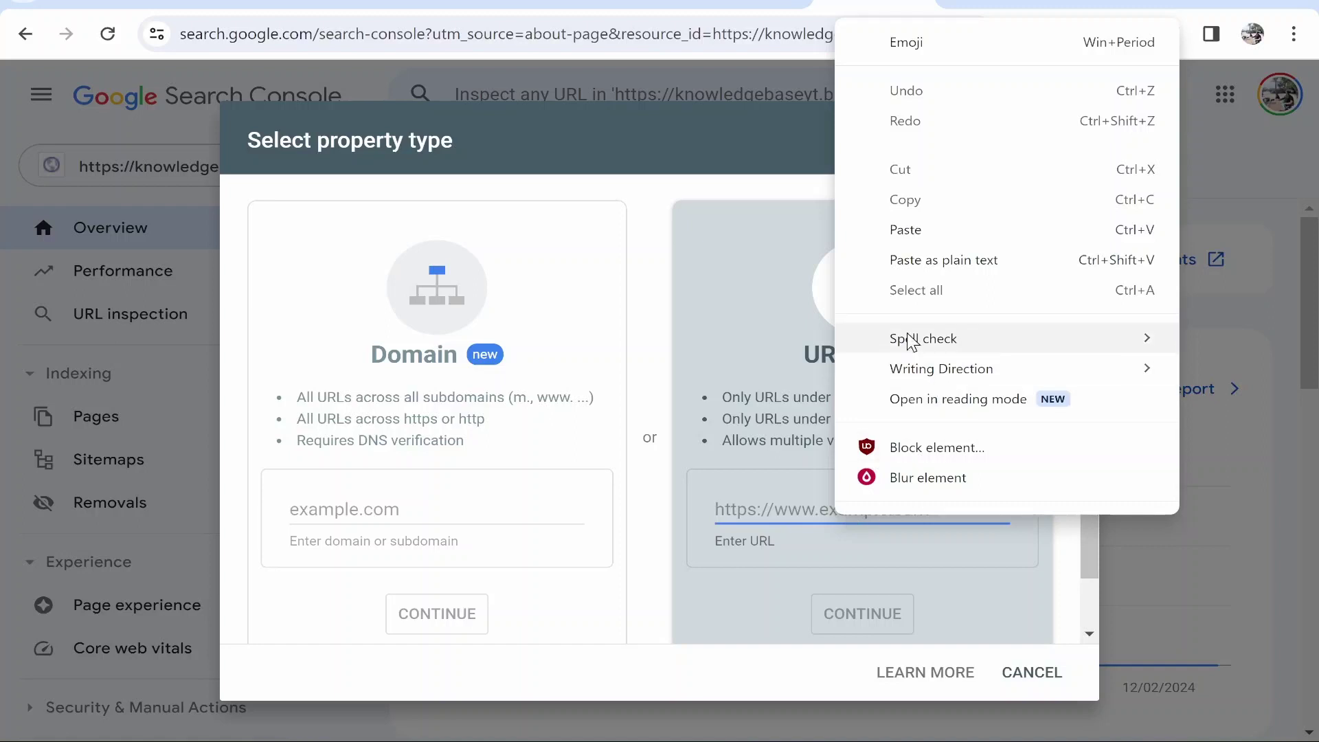
pyautogui.click(906, 229)
pyautogui.click(905, 625)
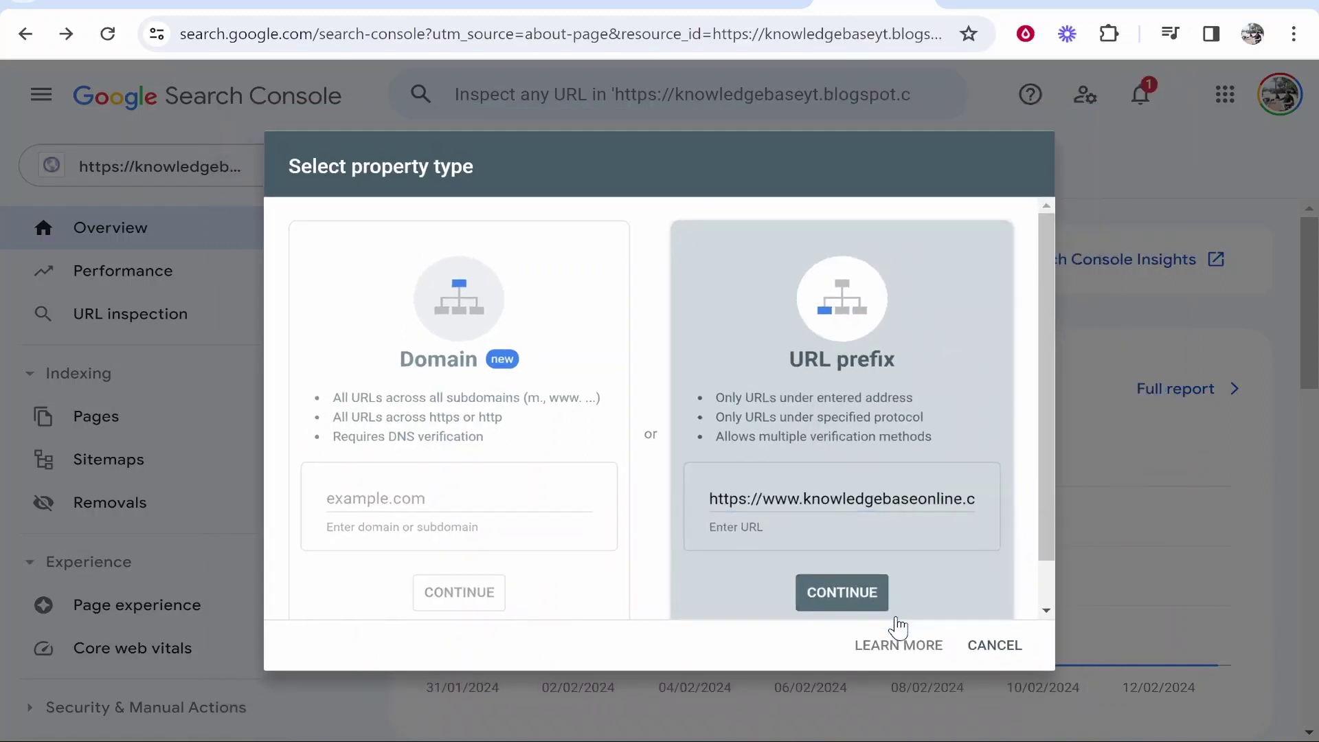
# Step: Check the ownership verification result and go to the newly added property
pyautogui.moveTo(635, 278); pyautogui.dragTo(361, 273)
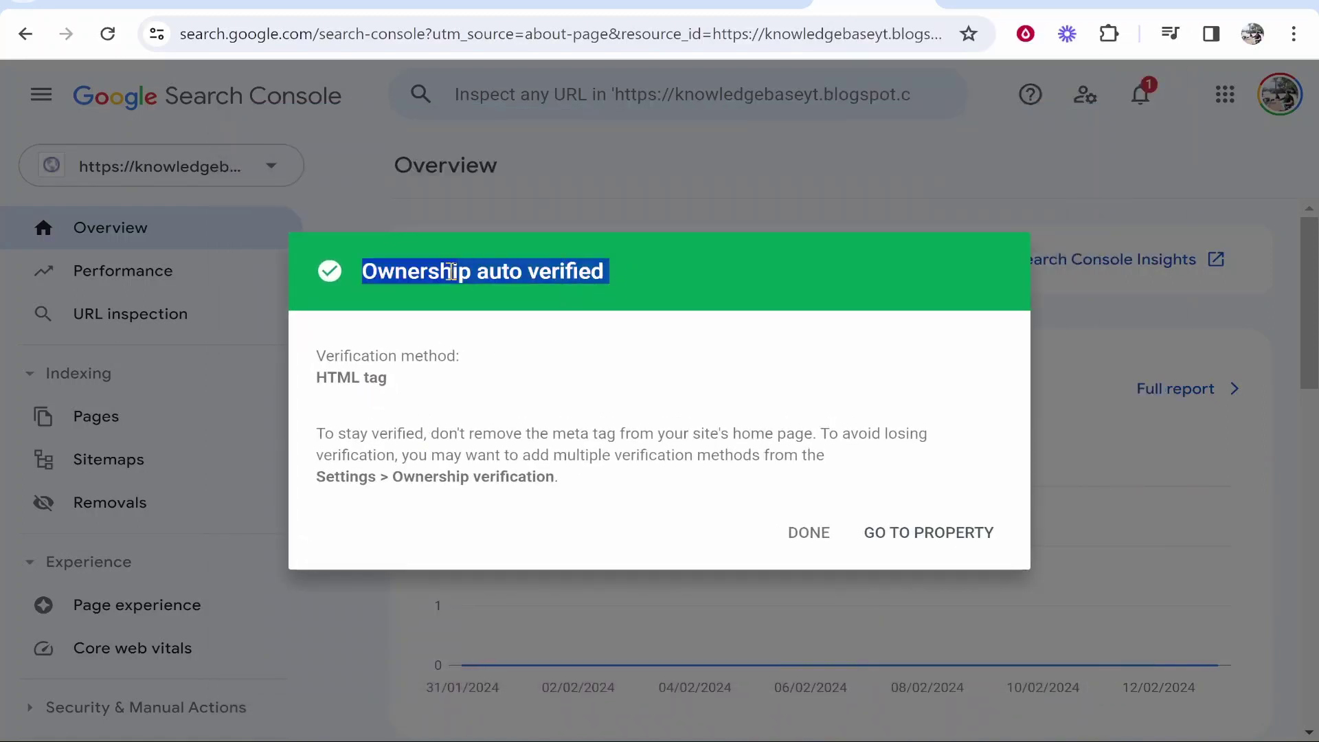
pyautogui.click(389, 275)
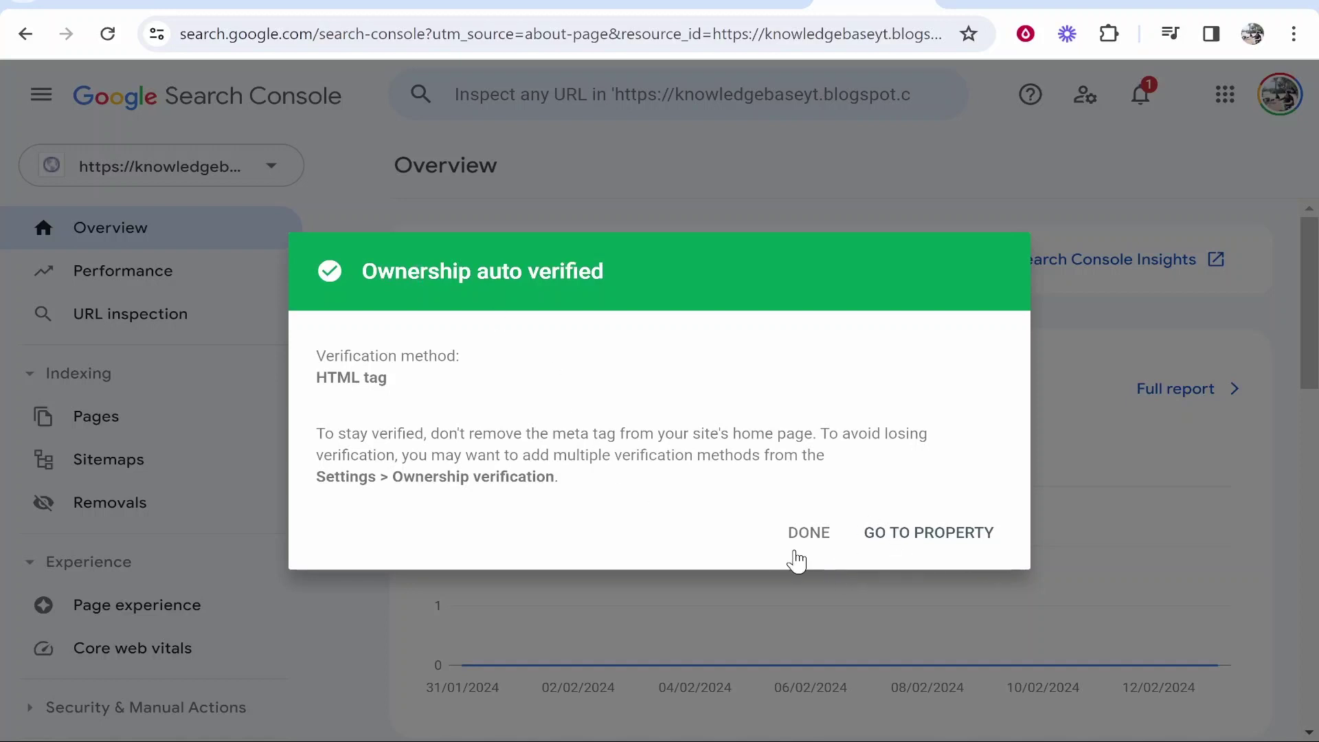
pyautogui.click(895, 544)
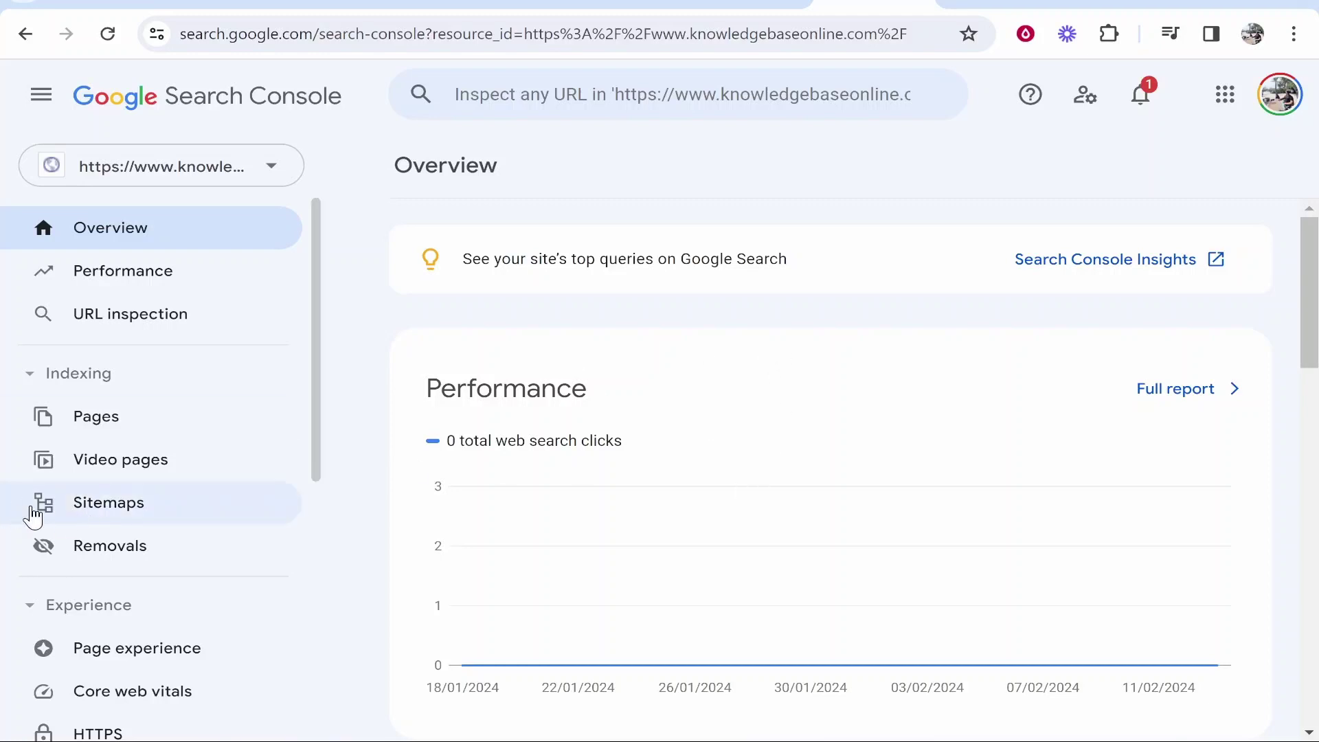
pyautogui.click(83, 500)
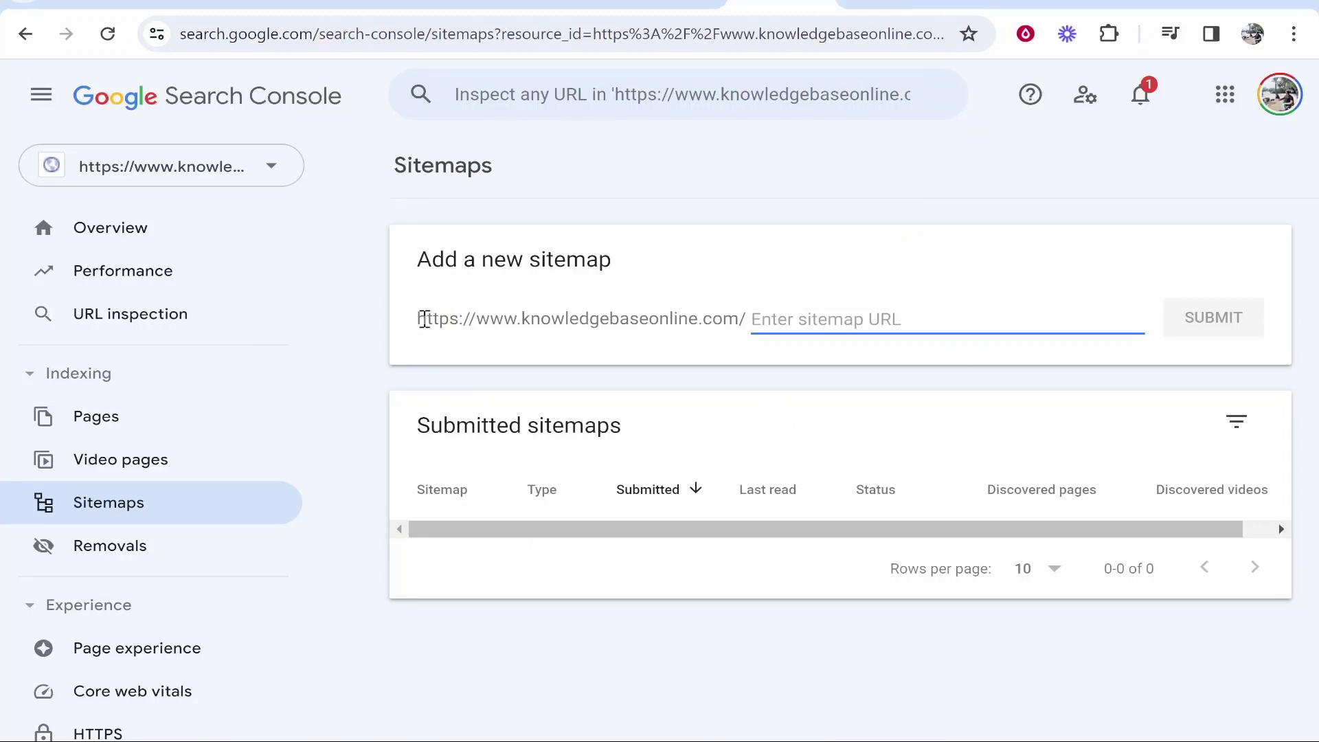
pyautogui.moveTo(416, 323); pyautogui.dragTo(754, 316)
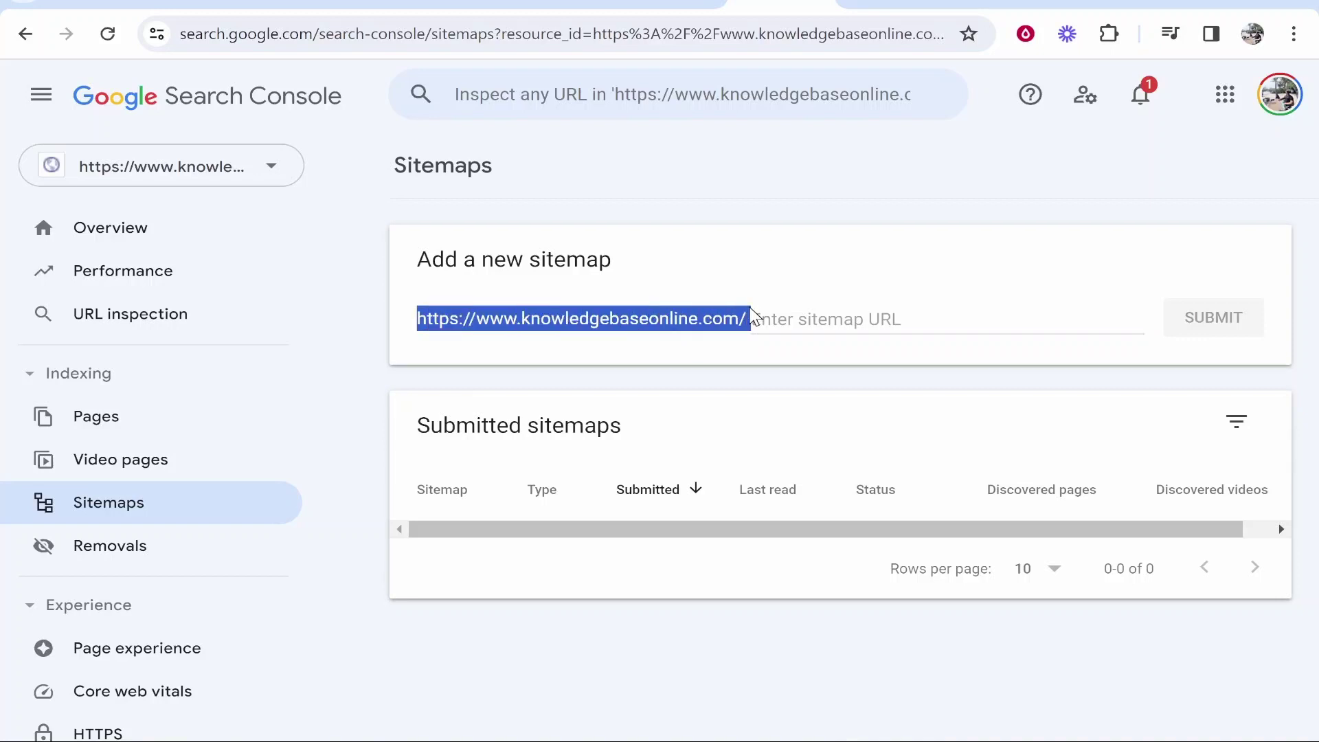
pyautogui.click(803, 317)
pyautogui.write('s')
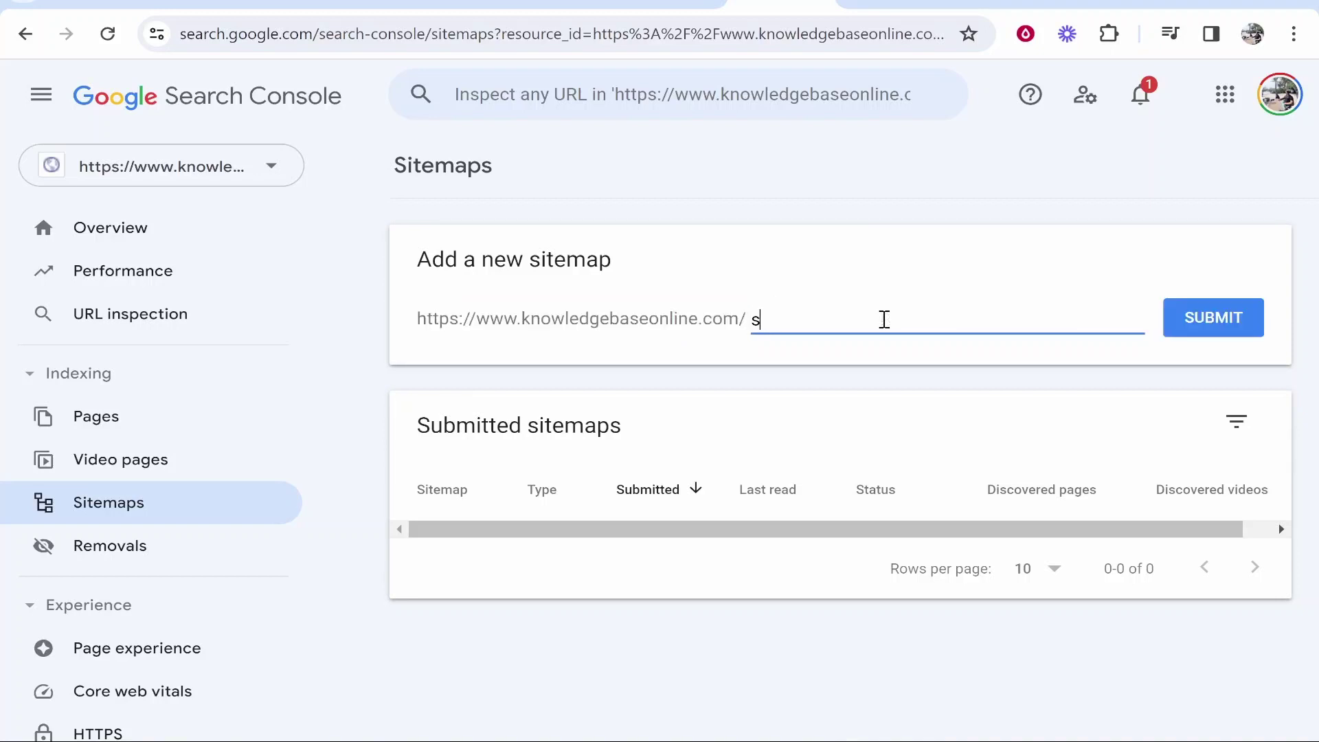
pyautogui.write('itemap.xml')
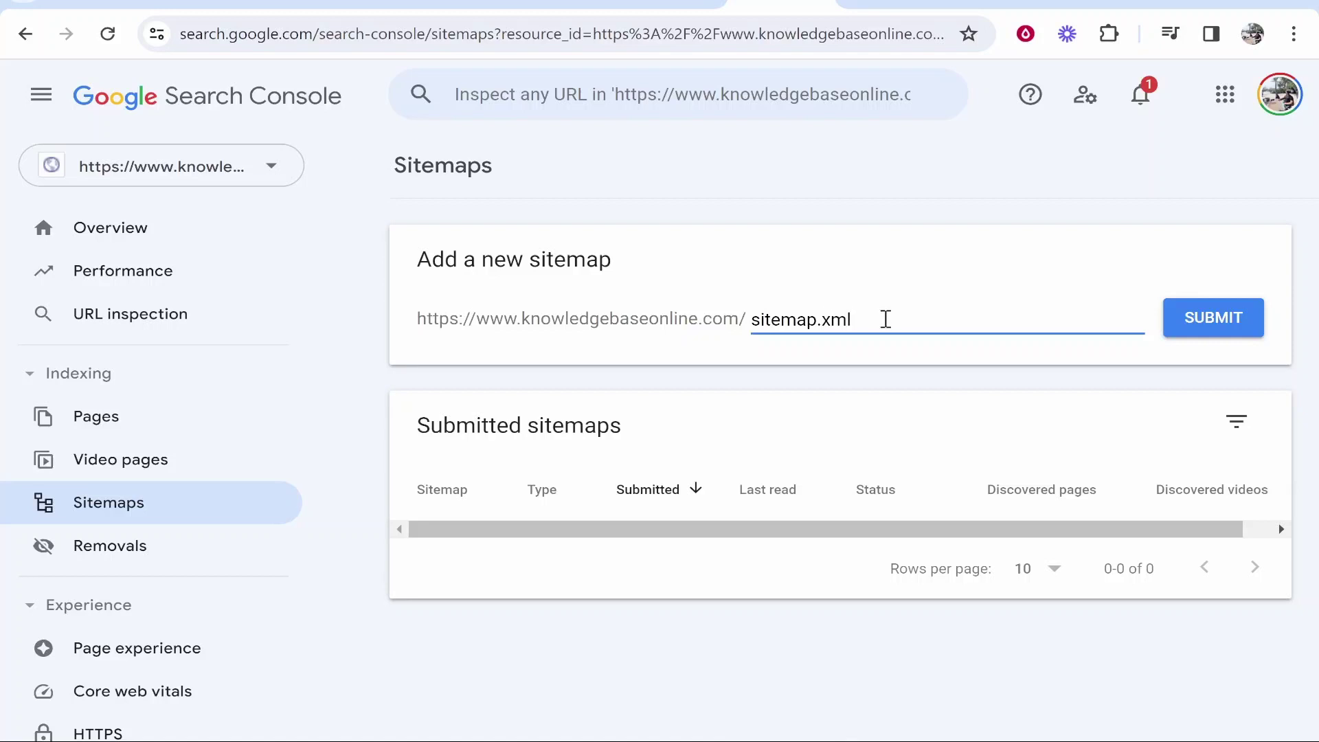
pyautogui.moveTo(883, 320); pyautogui.dragTo(683, 297)
pyautogui.click(769, 276)
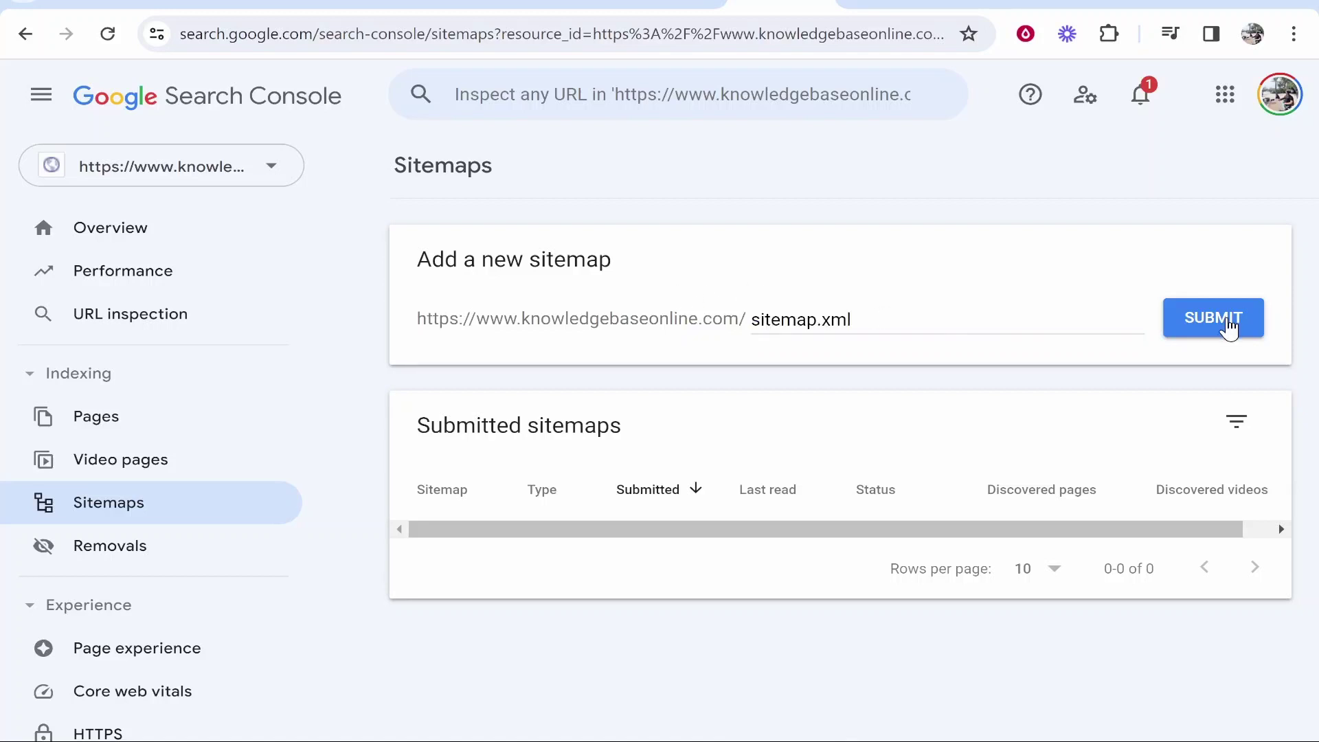
pyautogui.click(1226, 329)
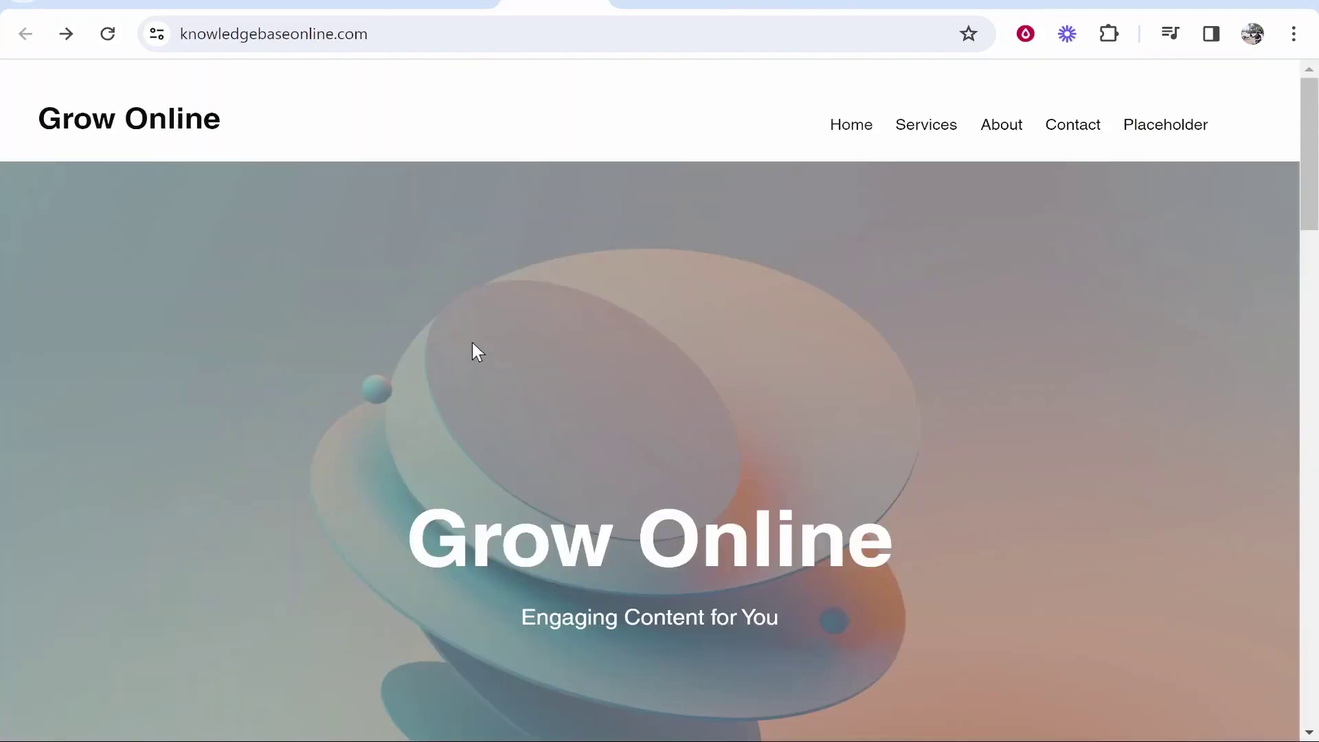
pyautogui.scroll(-5, 837, 175)
pyautogui.scroll(5, 840, 191)
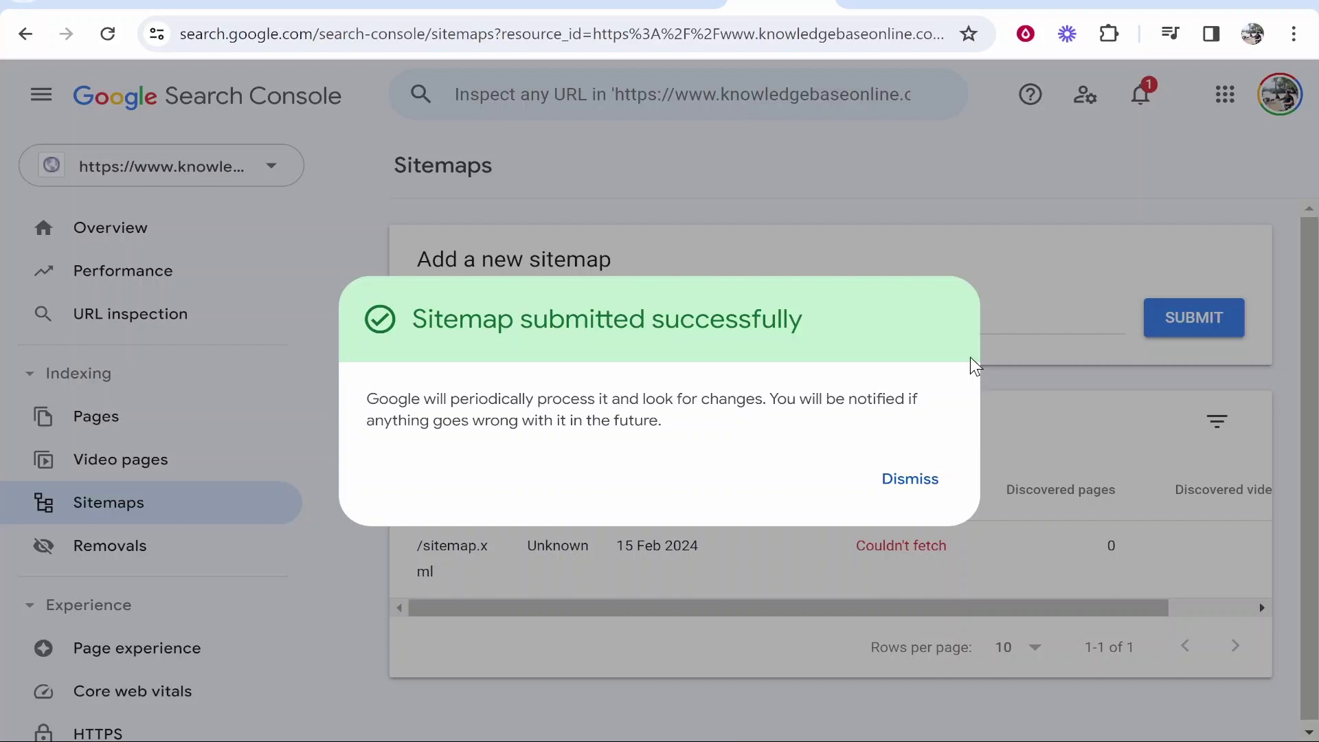
pyautogui.click(892, 479)
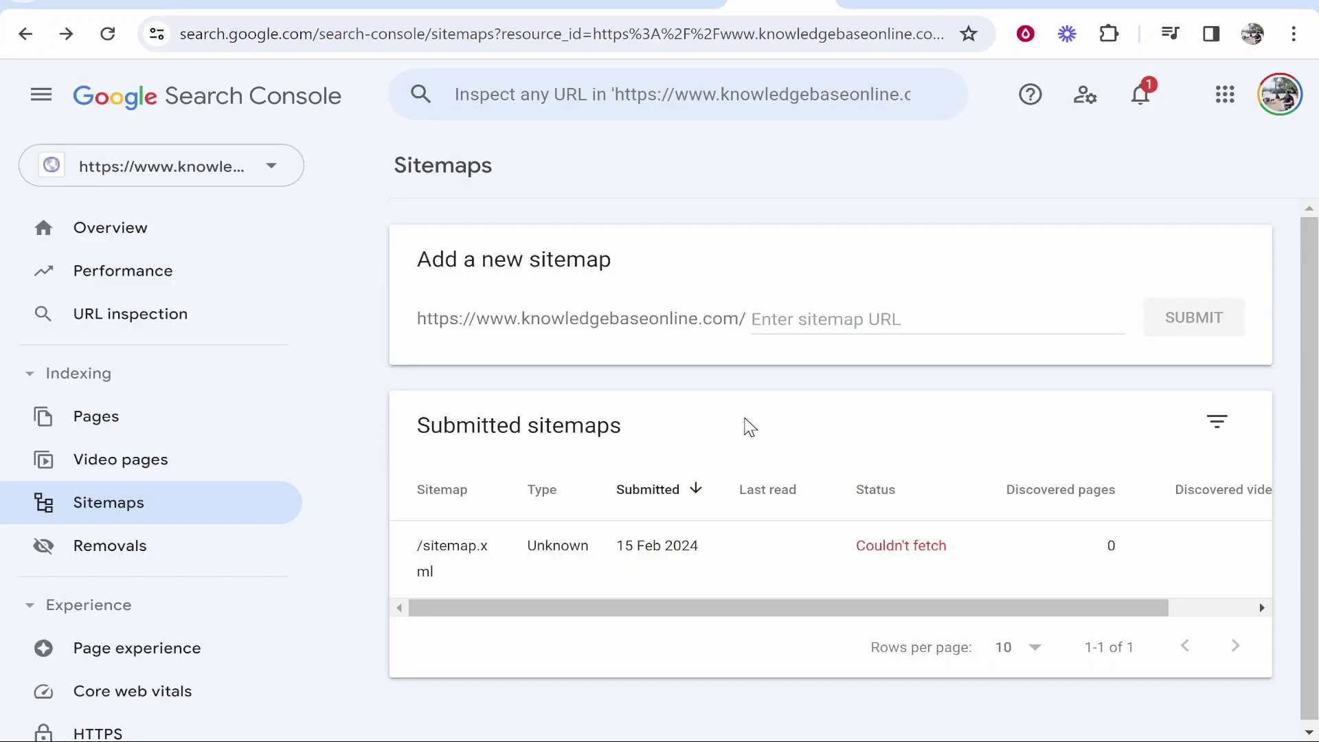
# Step: Switch back to the Wix editor and open the page settings of the Home page
pyautogui.click(439, 2)
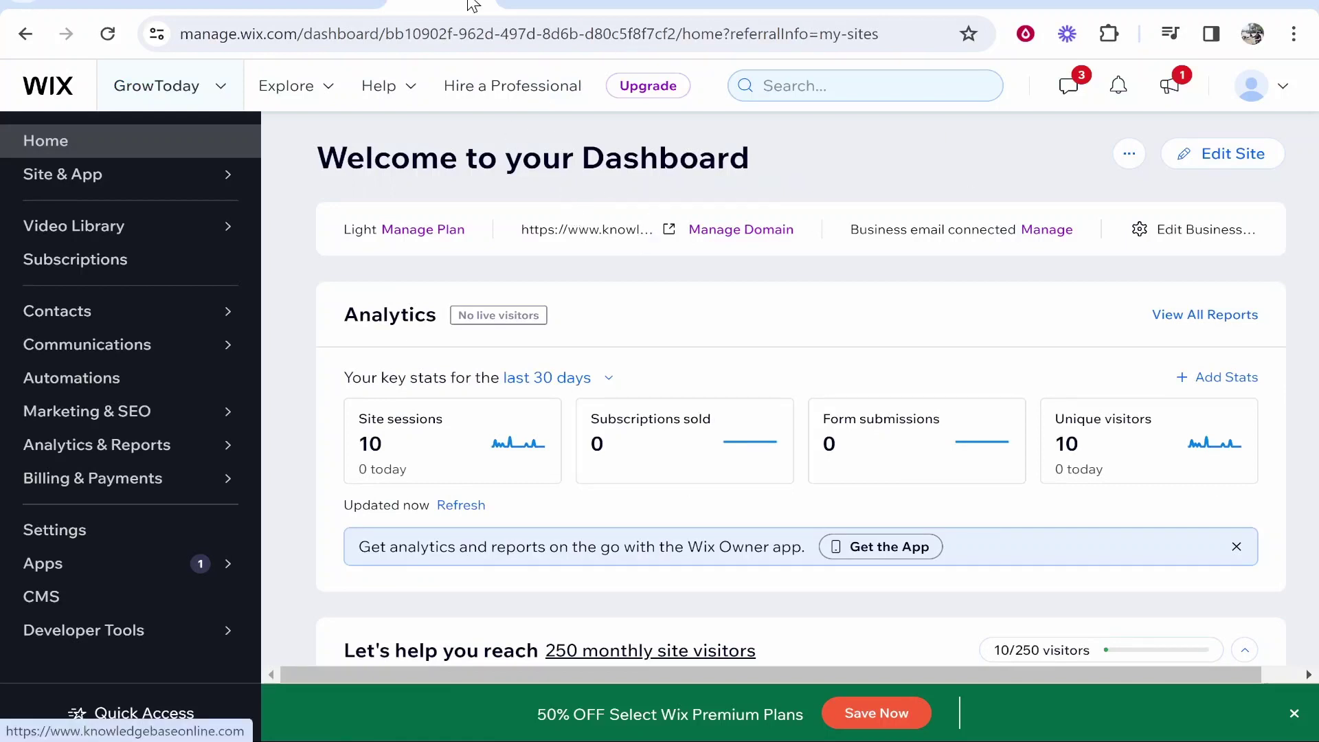
pyautogui.click(555, 2)
pyautogui.click(668, 2)
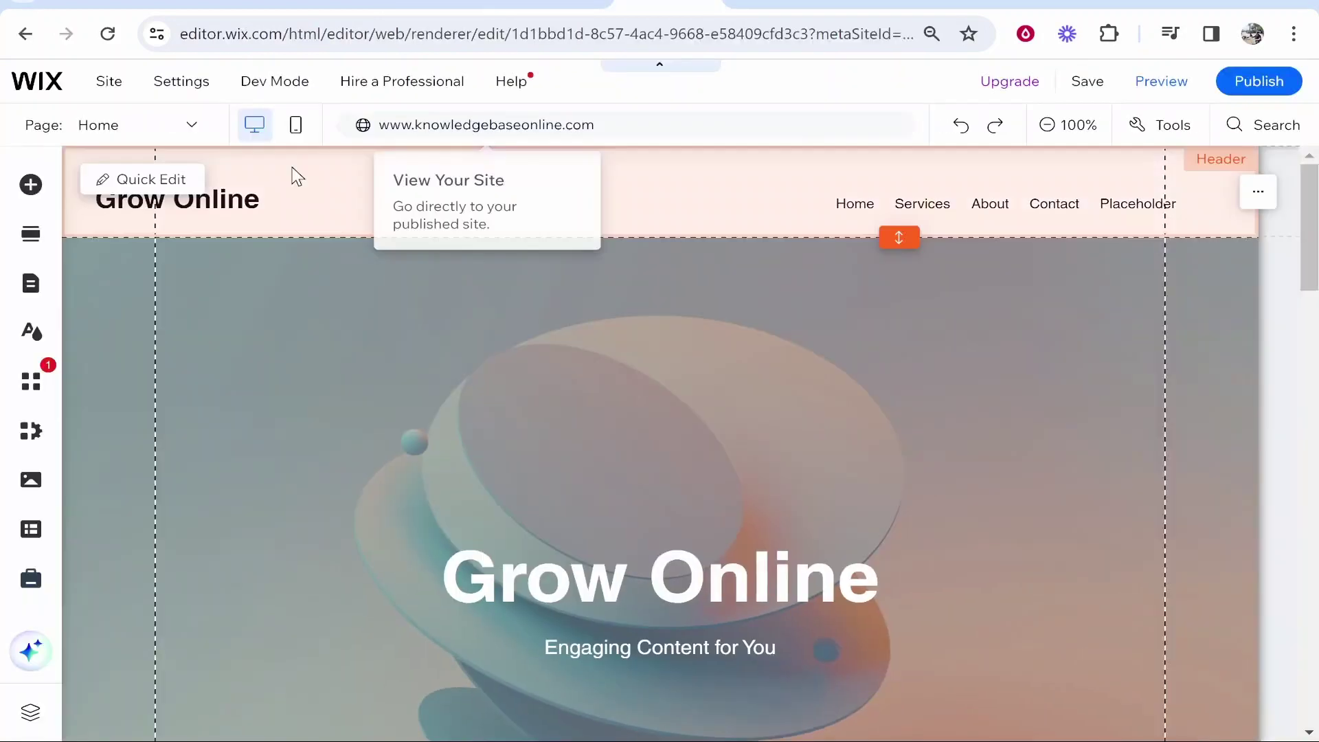
pyautogui.click(26, 295)
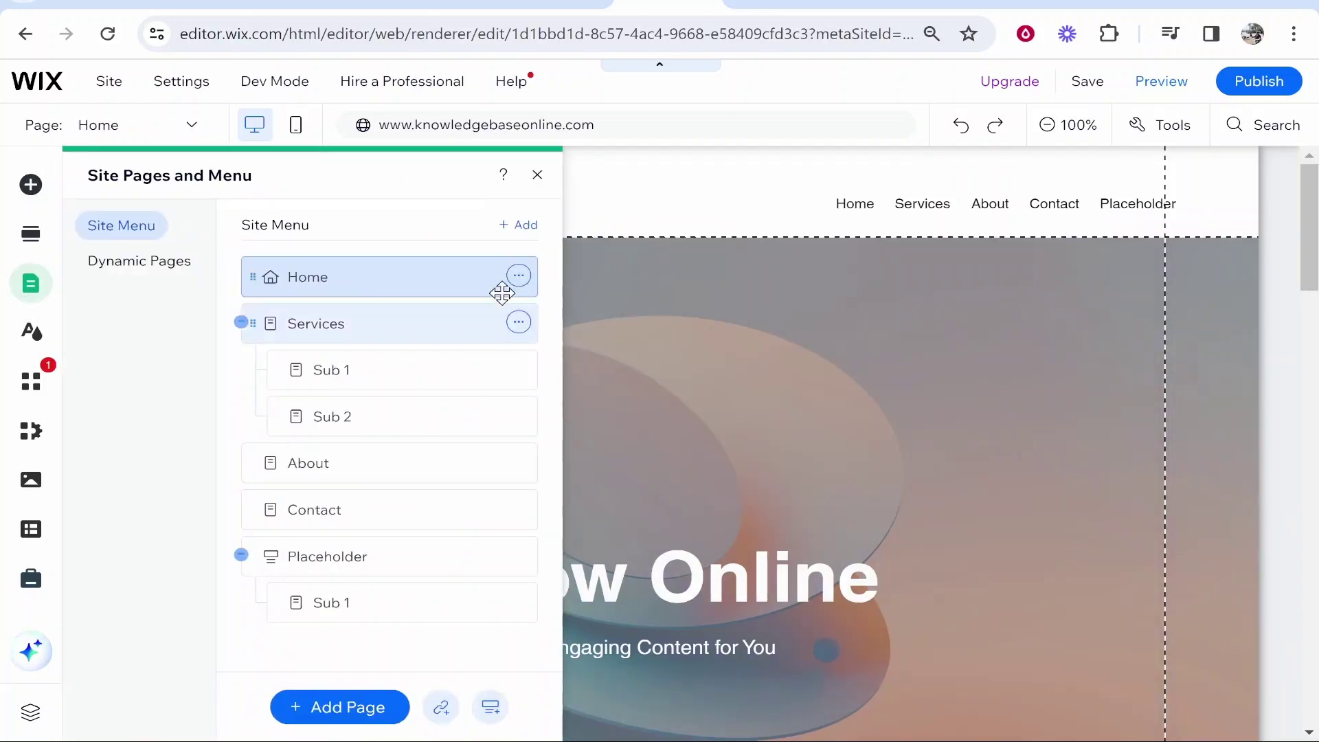
pyautogui.click(520, 276)
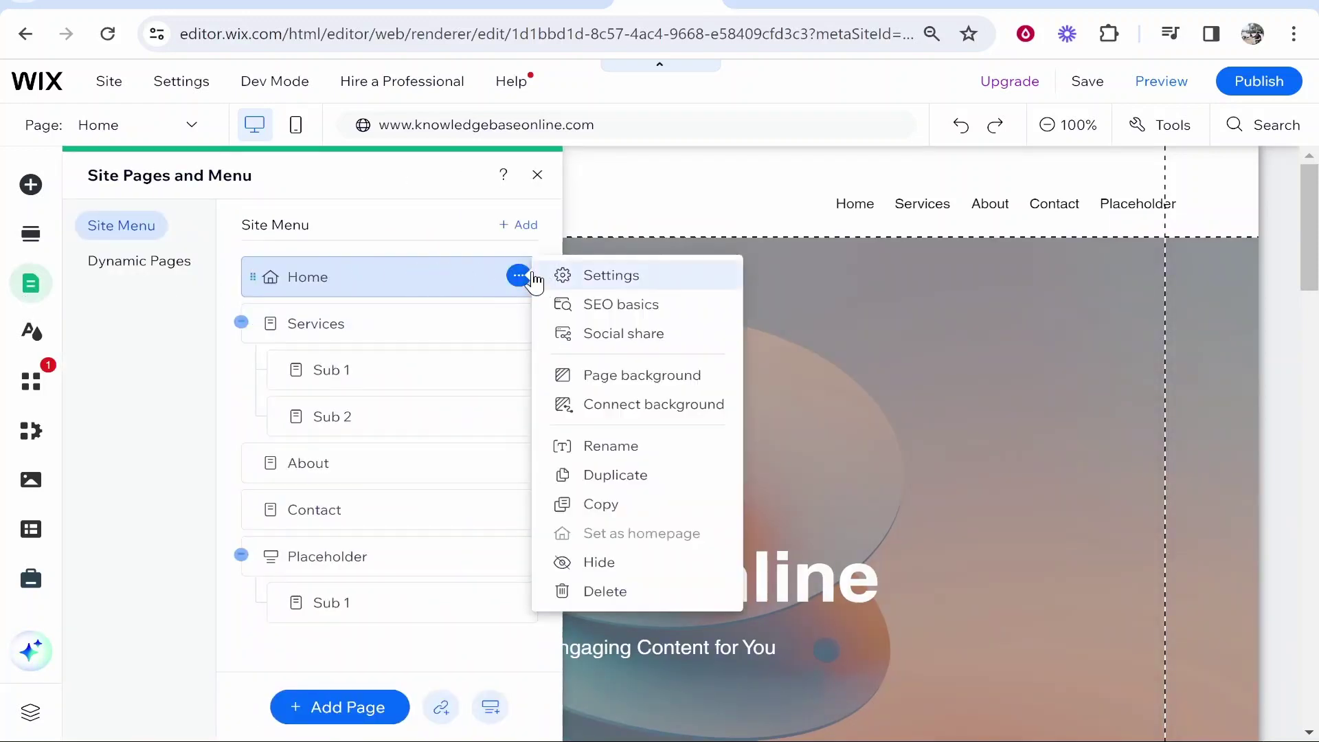
pyautogui.click(603, 282)
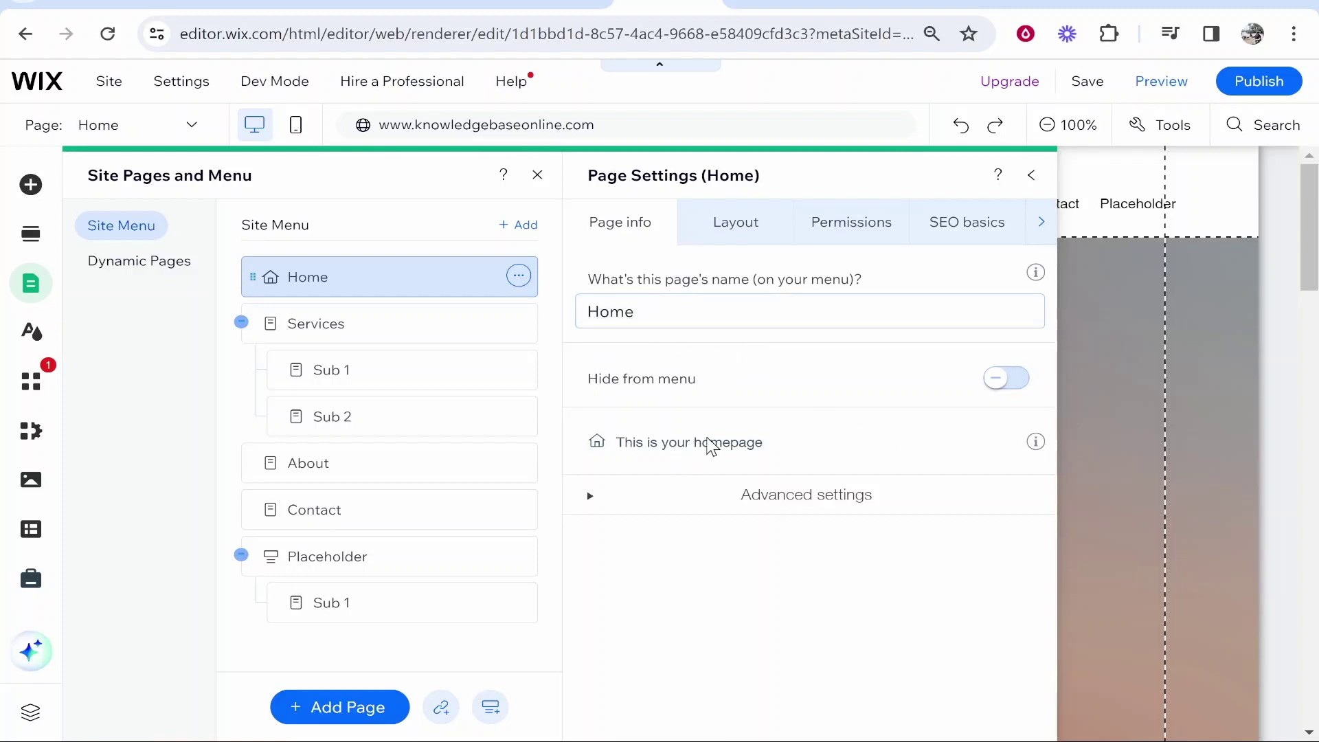
# Step: Examine the Home page's advanced settings and its SEO basics, including the Google preview, title tag and meta description
pyautogui.click(715, 494)
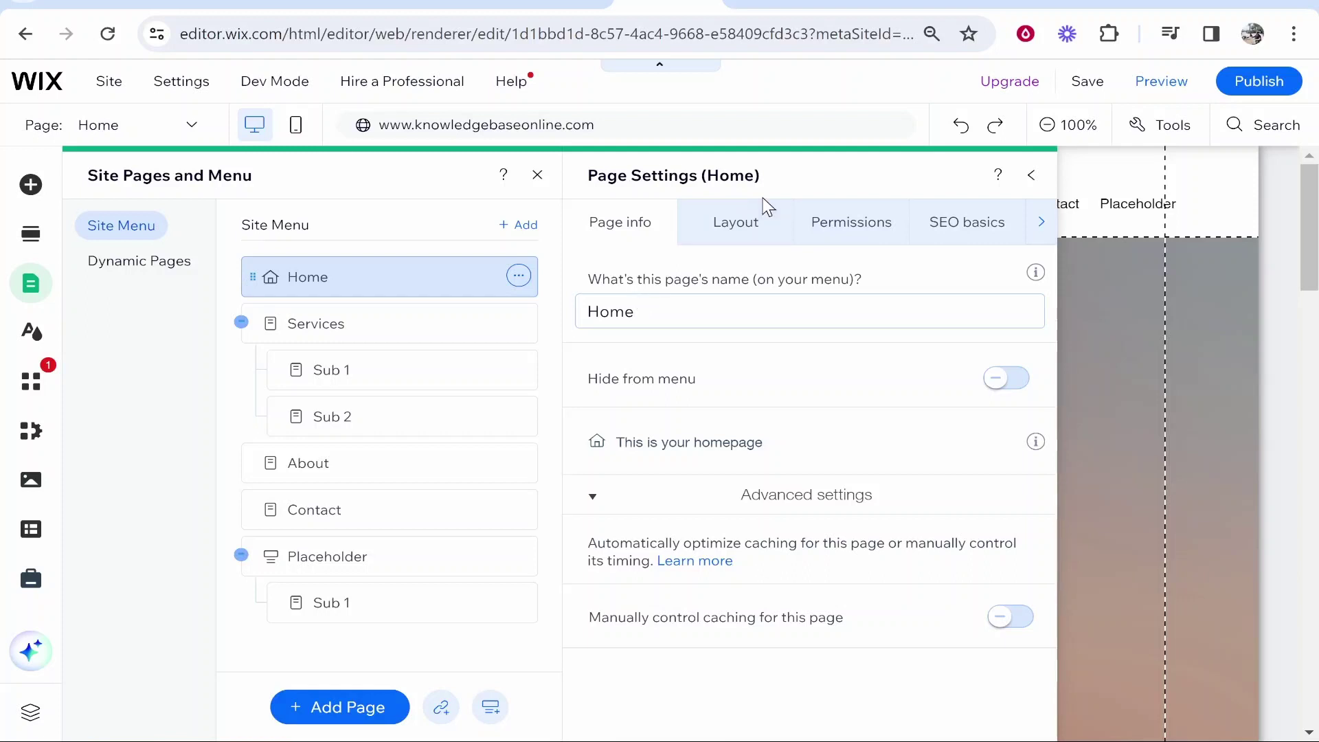
pyautogui.click(948, 225)
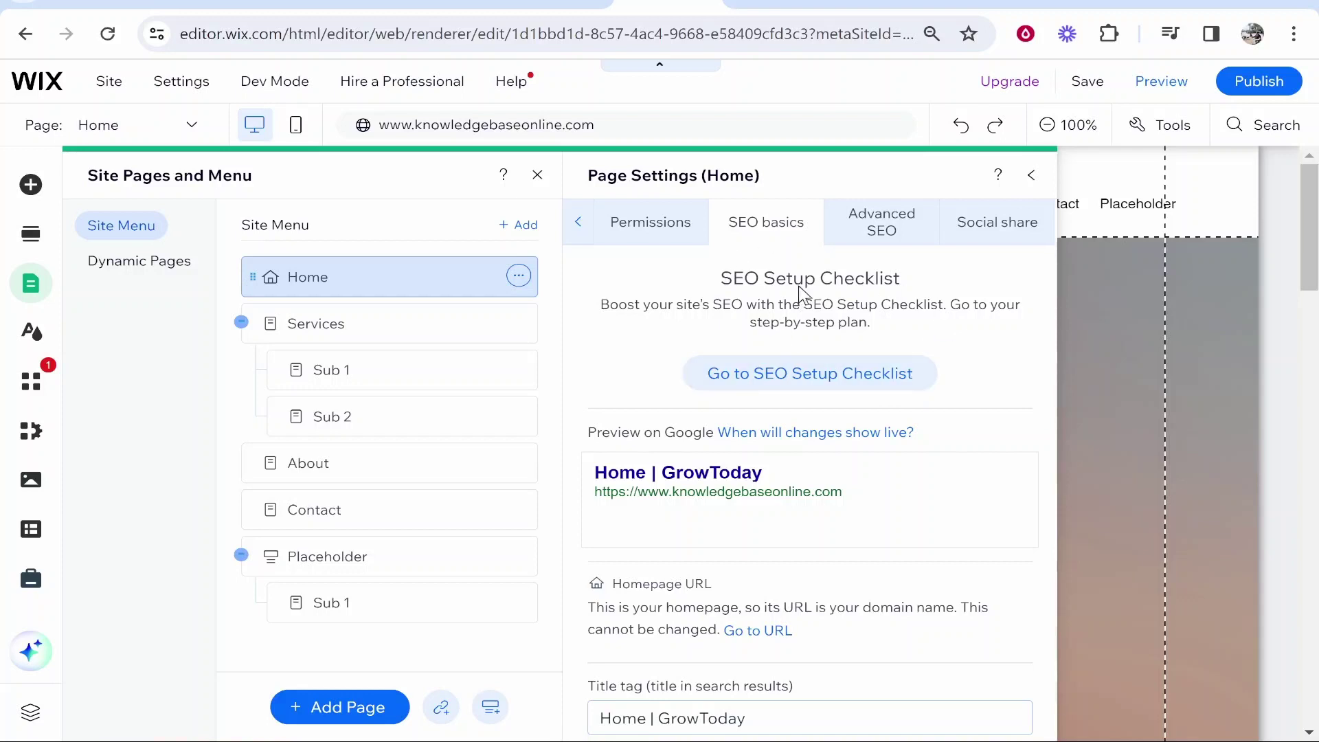
pyautogui.scroll(-3, 797, 292)
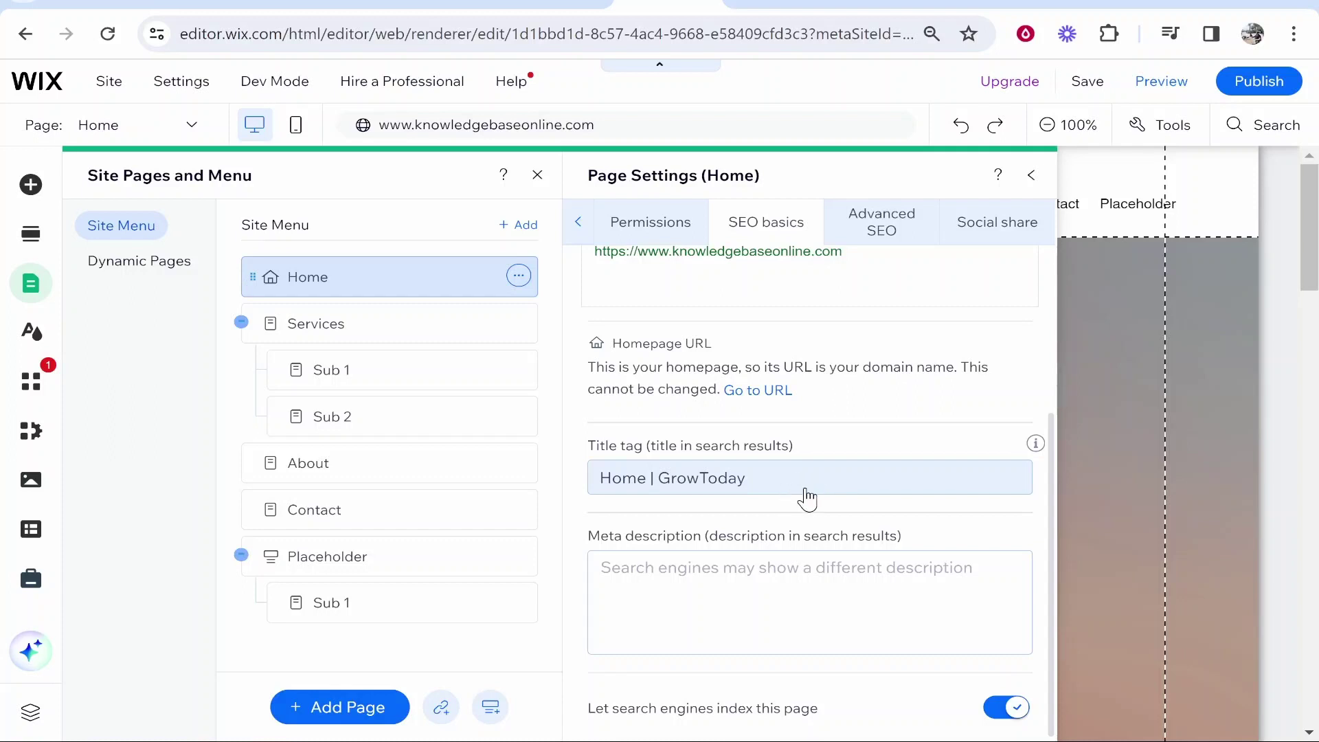
pyautogui.scroll(2, 790, 493)
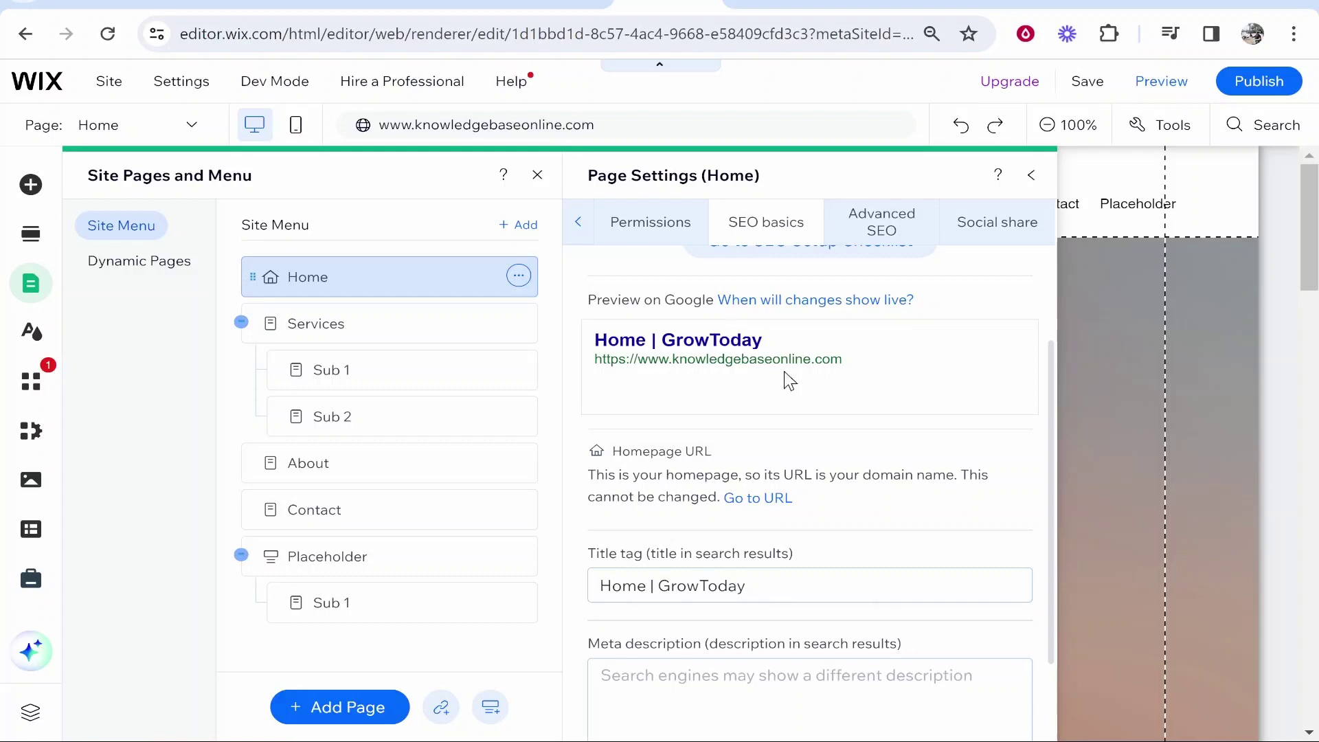
# Step: Replace the Home page's title tag, trying a "- London" ending and trimming it to "Grow Online | Helping People Grow Online"
pyautogui.scroll(-2, 858, 397)
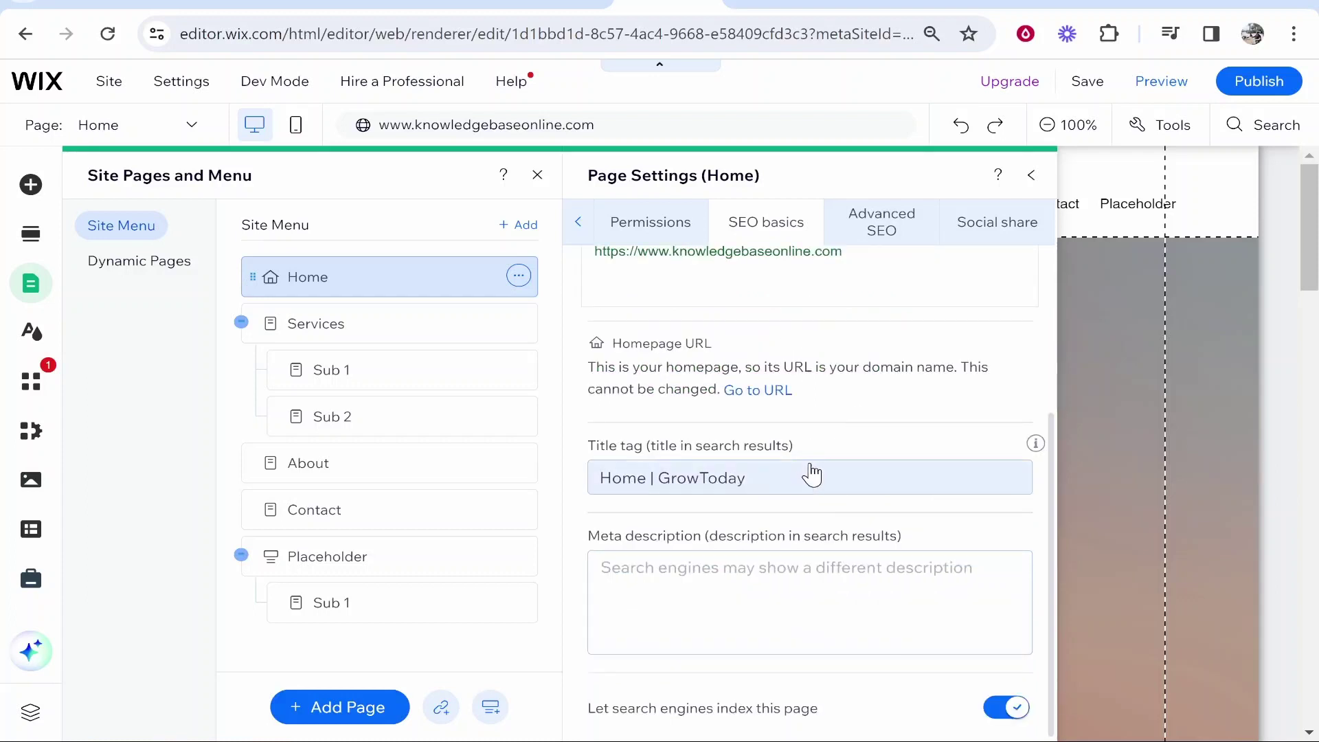
pyautogui.click(790, 479)
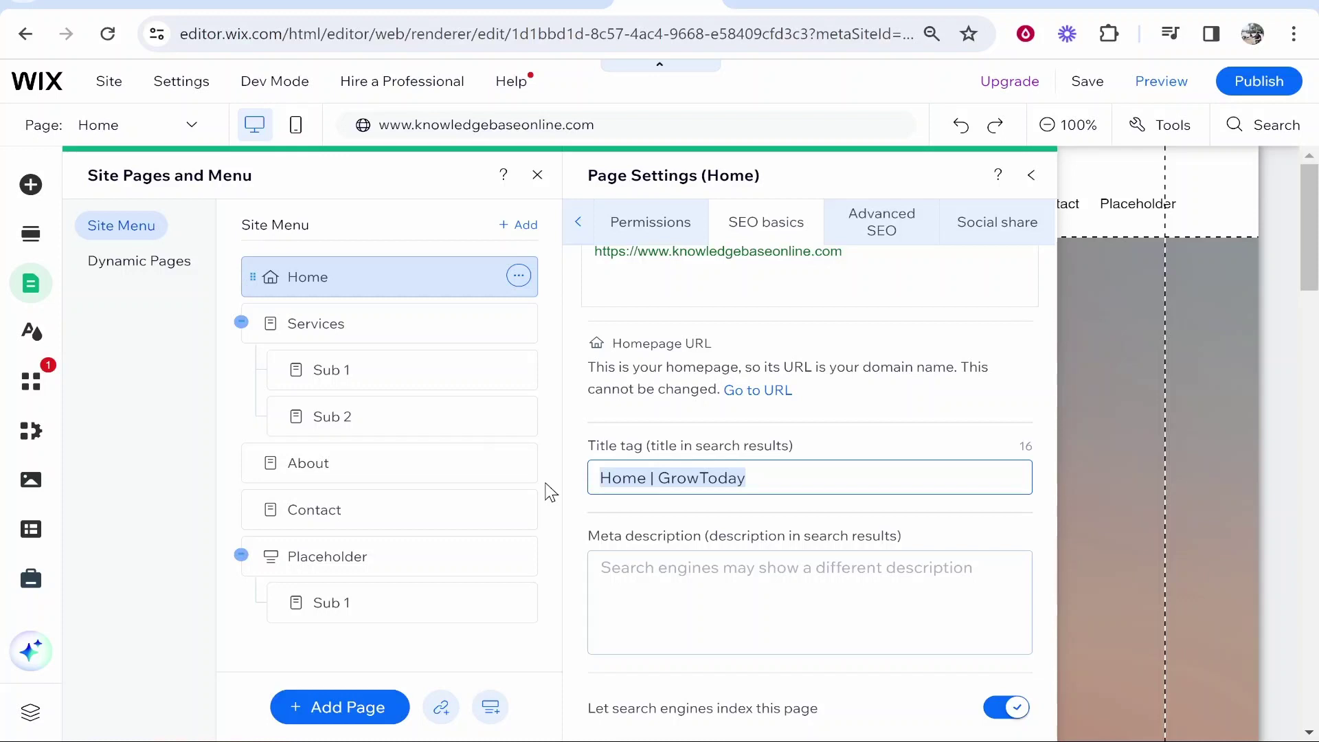
pyautogui.write('Grow Online')
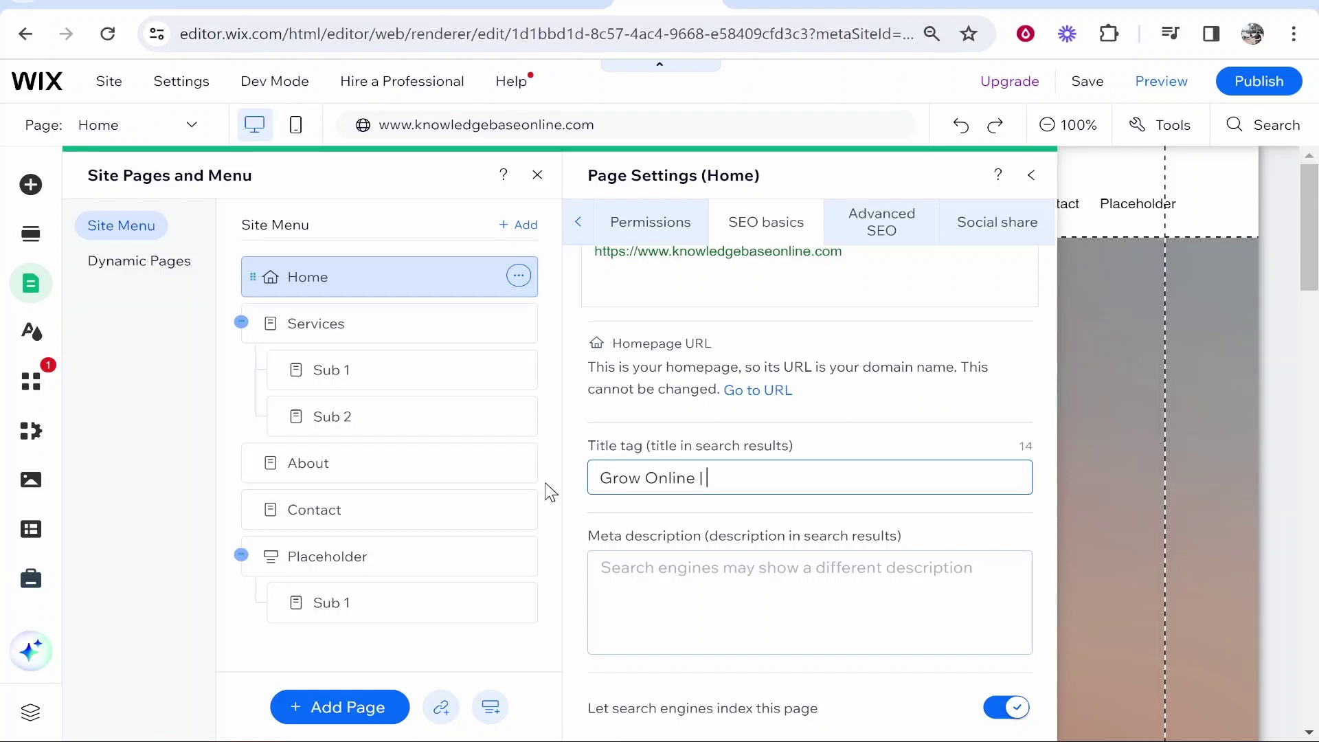
pyautogui.write('| Helping People Gro')
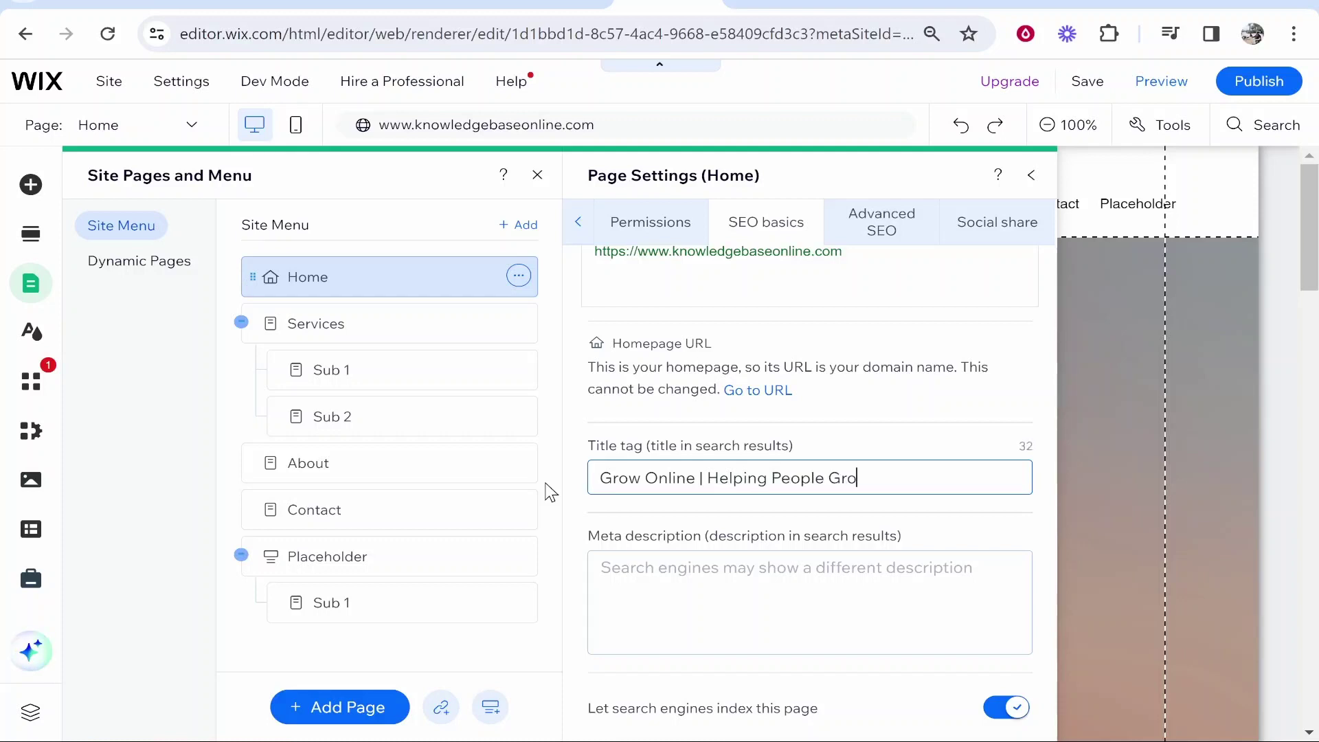
pyautogui.write('w Online - London')
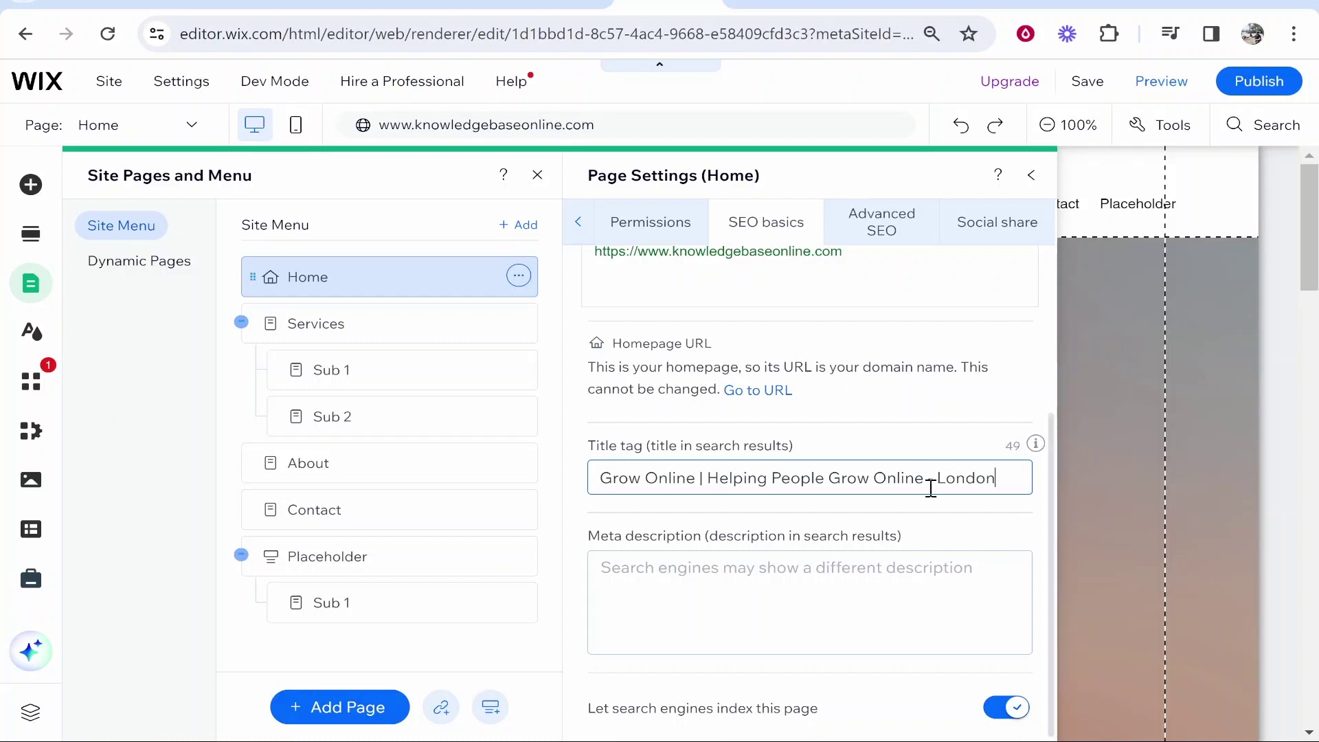
pyautogui.moveTo(1013, 486); pyautogui.dragTo(927, 485)
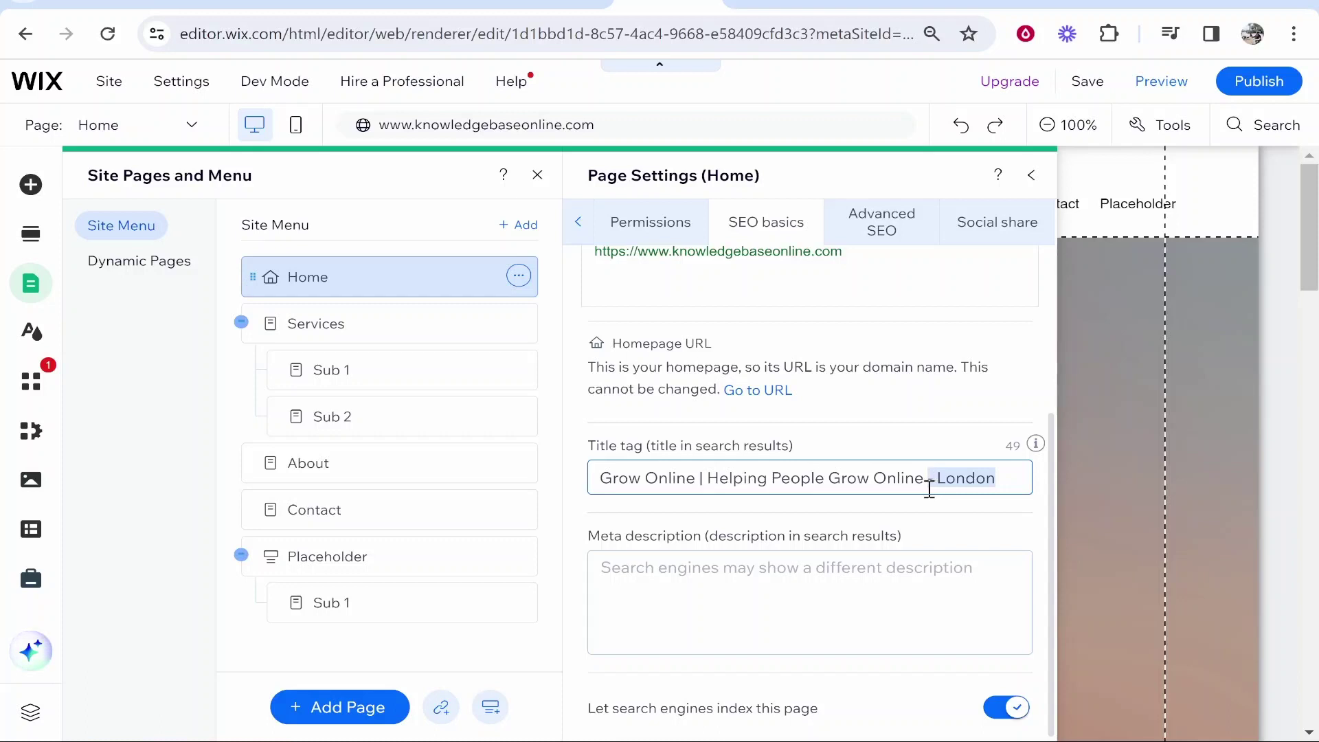
pyautogui.press('BackSpace')
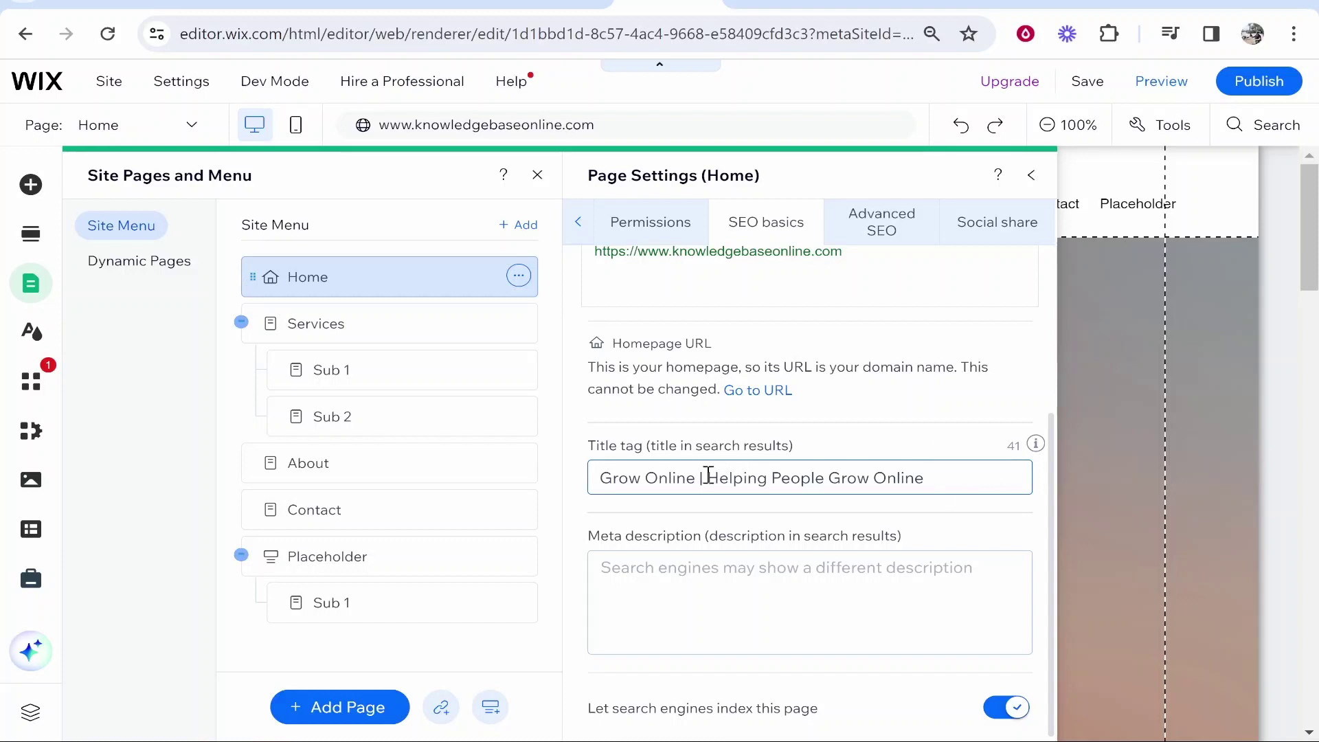
# Step: Review the brand name and the tagline parts of the title tag, on either side of the separator
pyautogui.moveTo(699, 478); pyautogui.dragTo(584, 477)
pyautogui.click(957, 480)
pyautogui.moveTo(696, 478); pyautogui.dragTo(574, 479)
pyautogui.click(707, 477)
pyautogui.moveTo(721, 477); pyautogui.dragTo(941, 479)
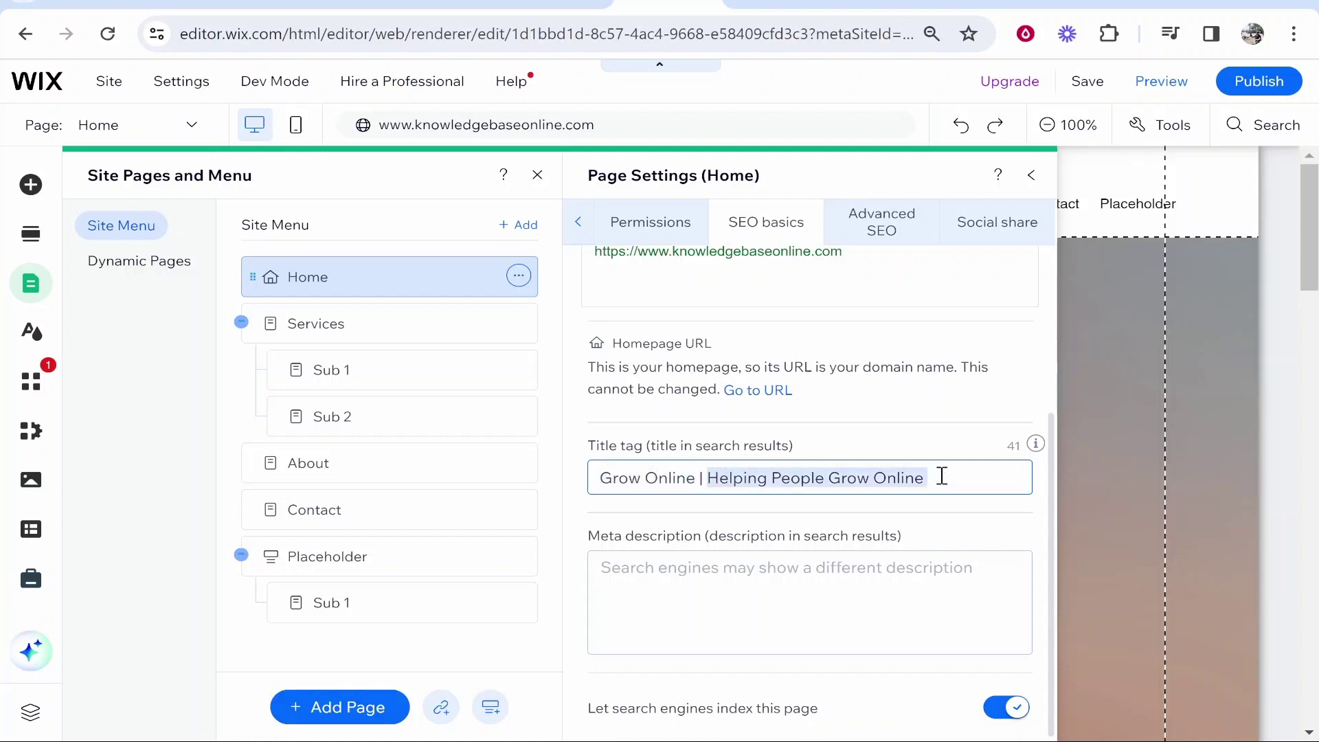
pyautogui.click(932, 479)
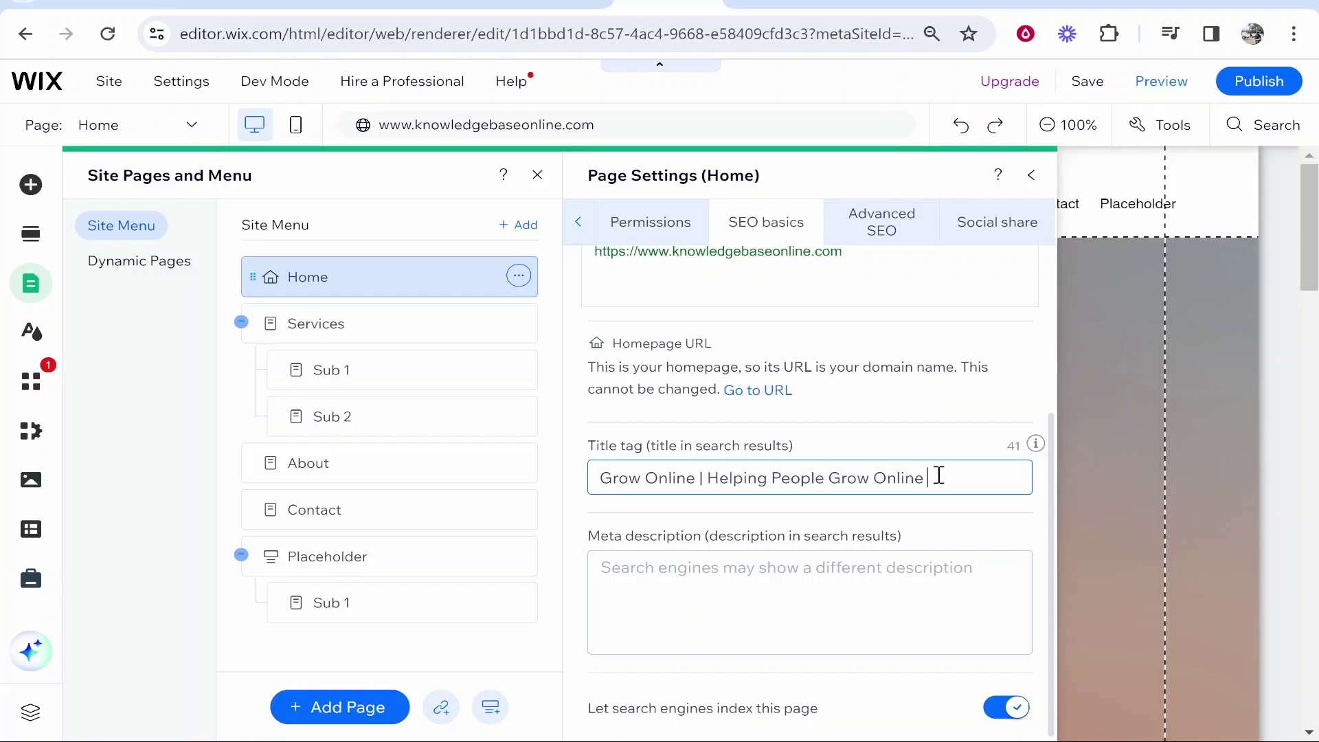
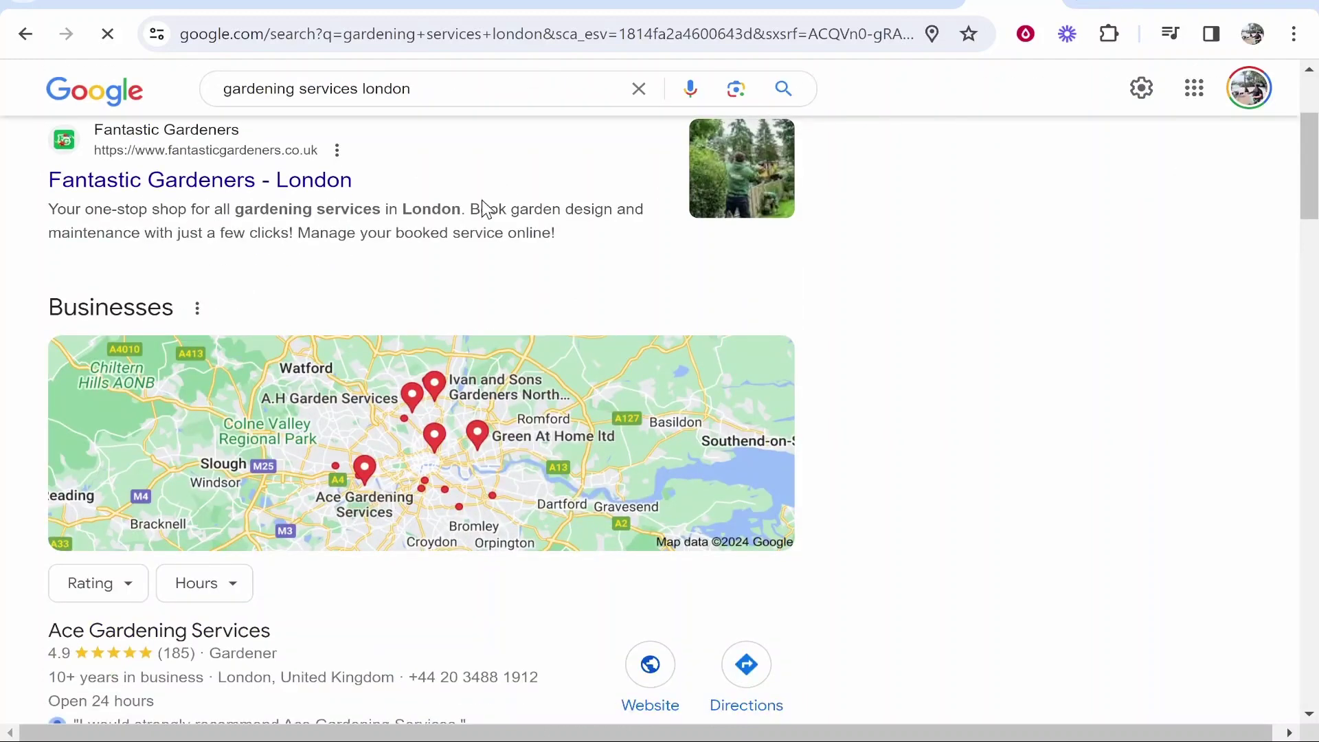
# Step: Examine the titles and descriptions of the gardening companies in the Google results for "gardening services london"
pyautogui.moveTo(582, 209); pyautogui.dragTo(55, 210)
pyautogui.scroll(-5, 77, 218)
pyautogui.scroll(-15, 88, 280)
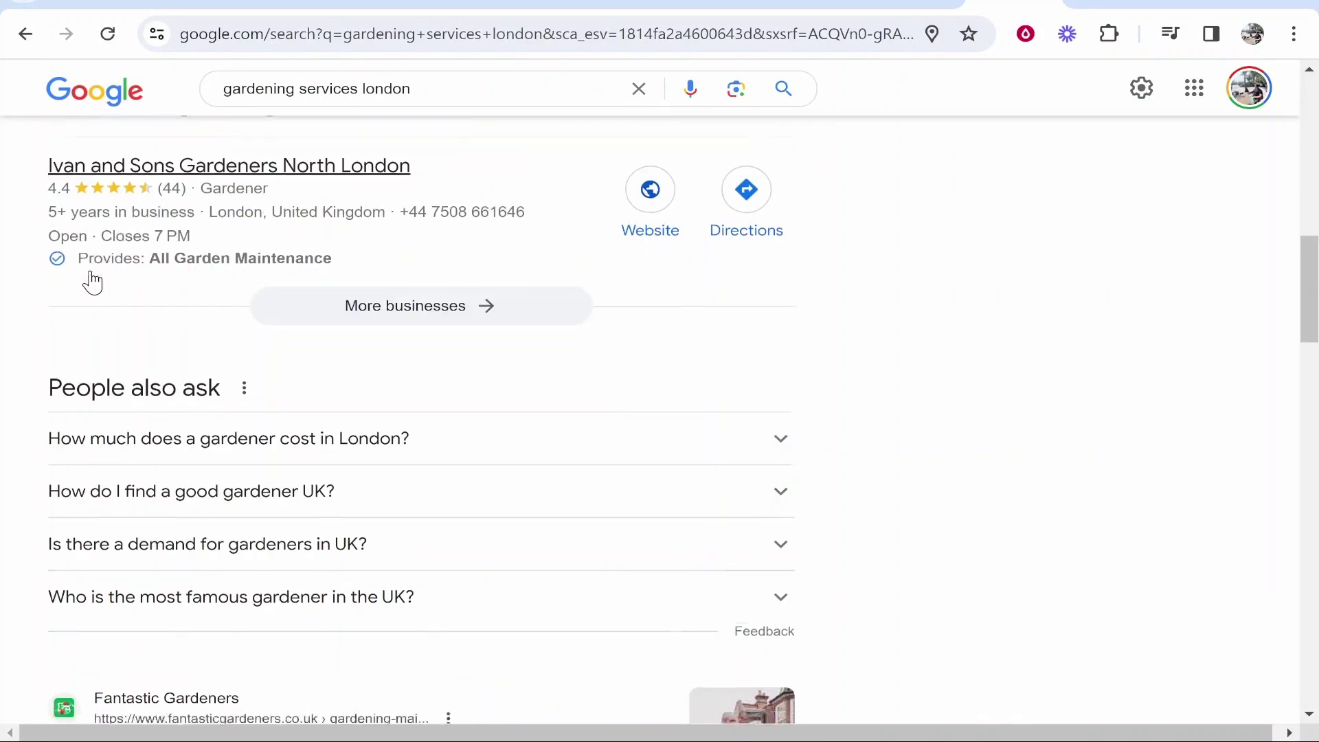
pyautogui.moveTo(633, 351); pyautogui.dragTo(243, 330)
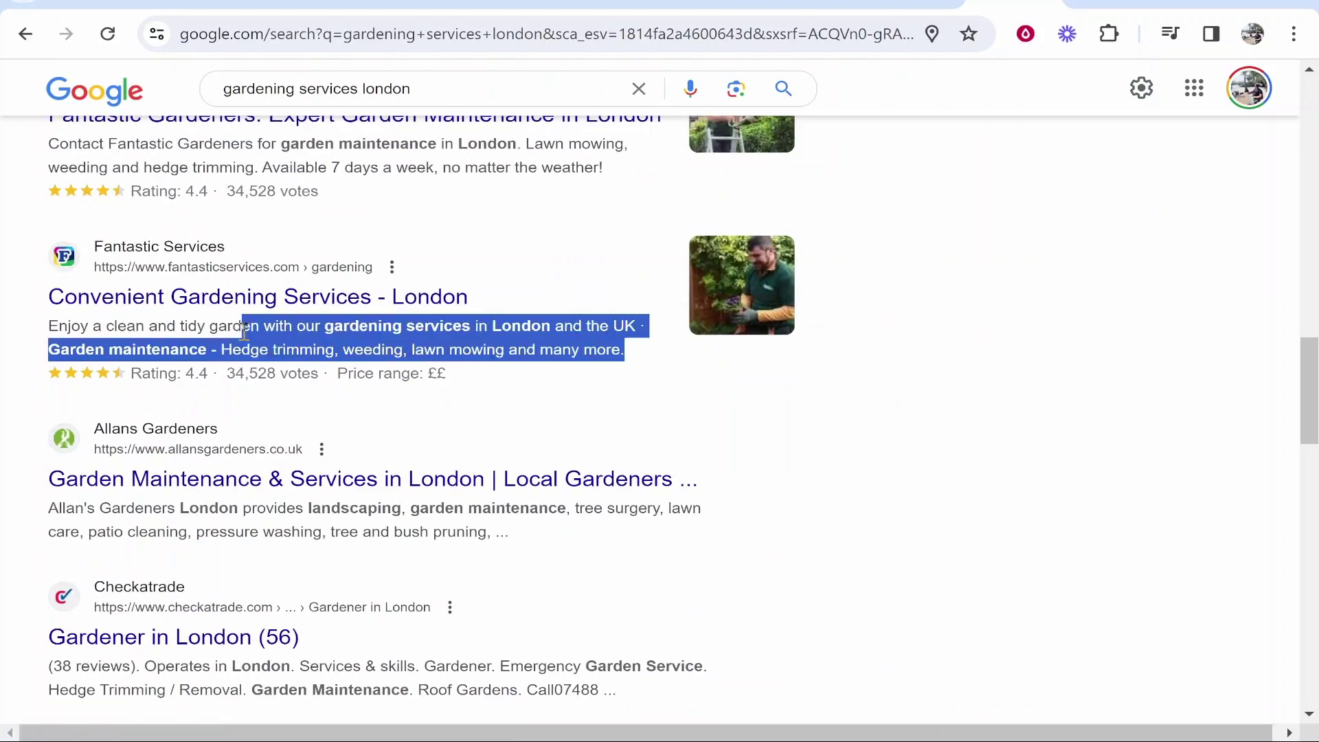
pyautogui.click(154, 364)
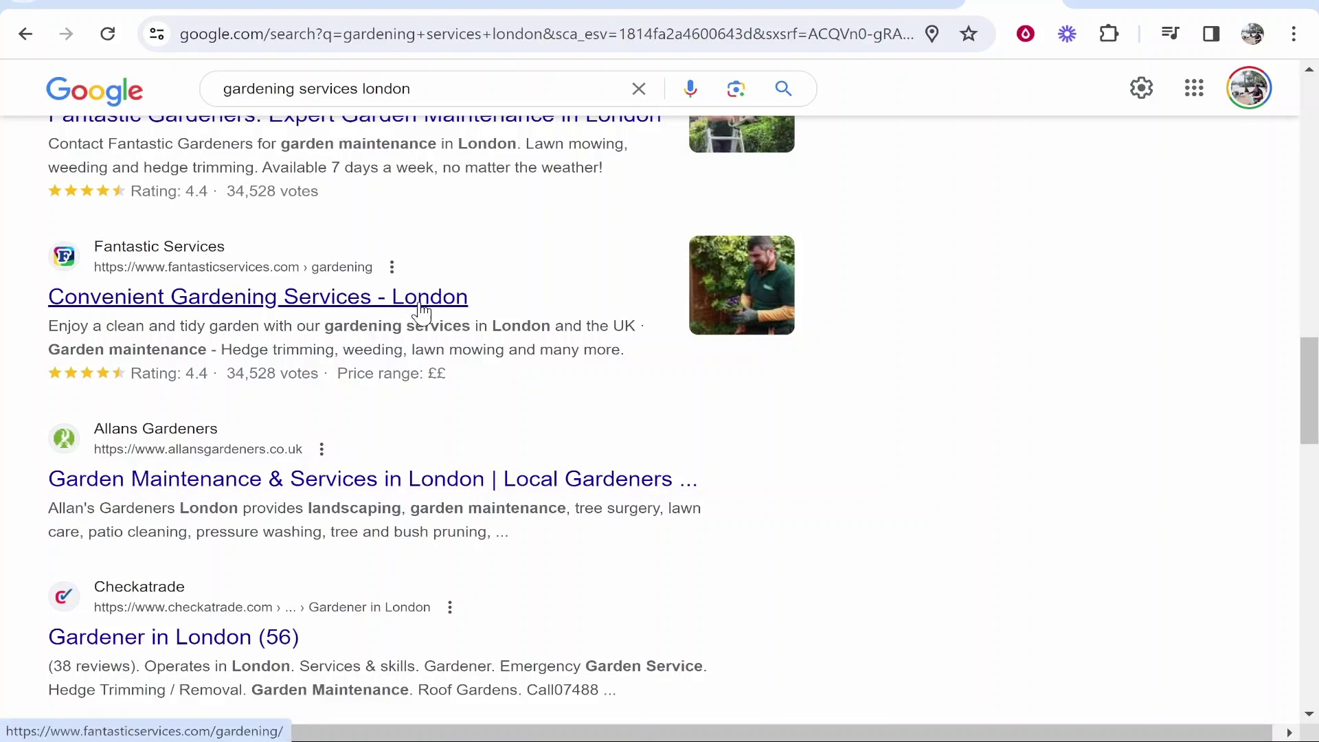
pyautogui.scroll(3, 377, 294)
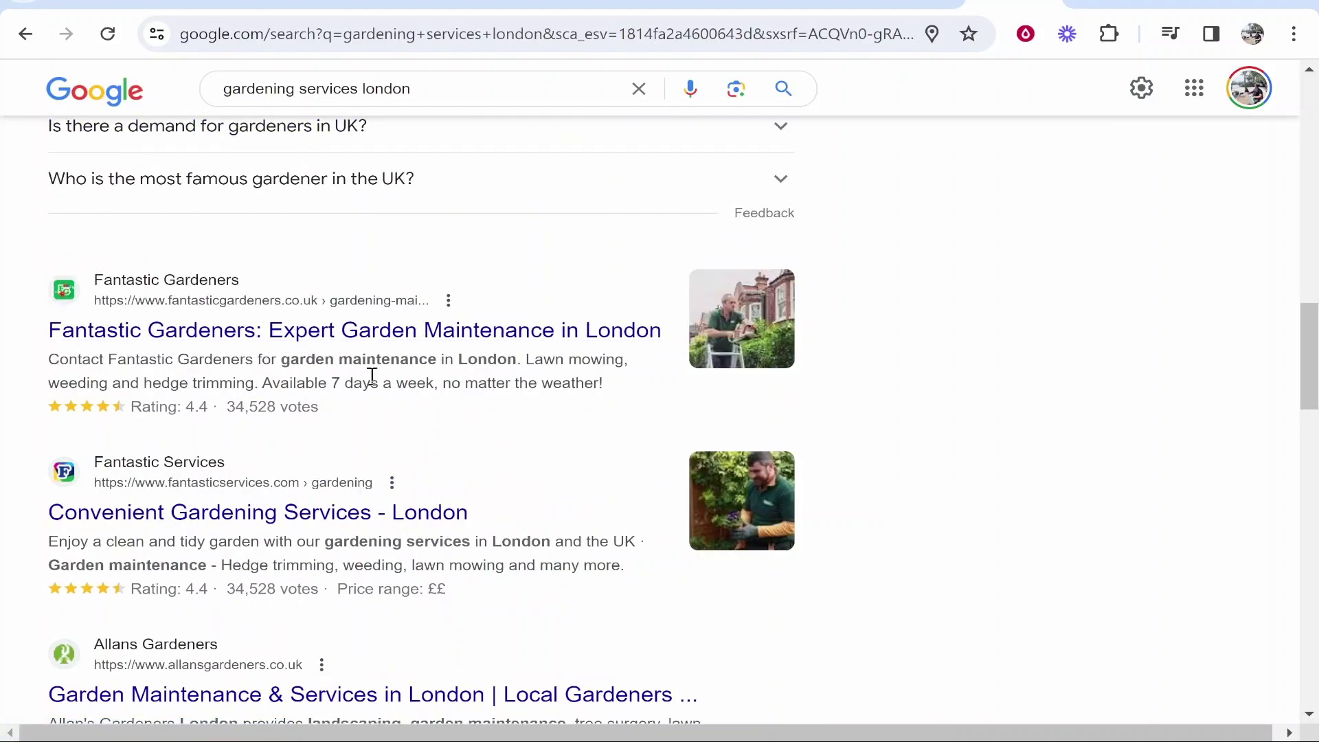
# Step: In Wix, set Home's meta description to "Grow your online business or brand with Grow Online. We help companies of all sizes grow their online presence."
pyautogui.click(605, 2)
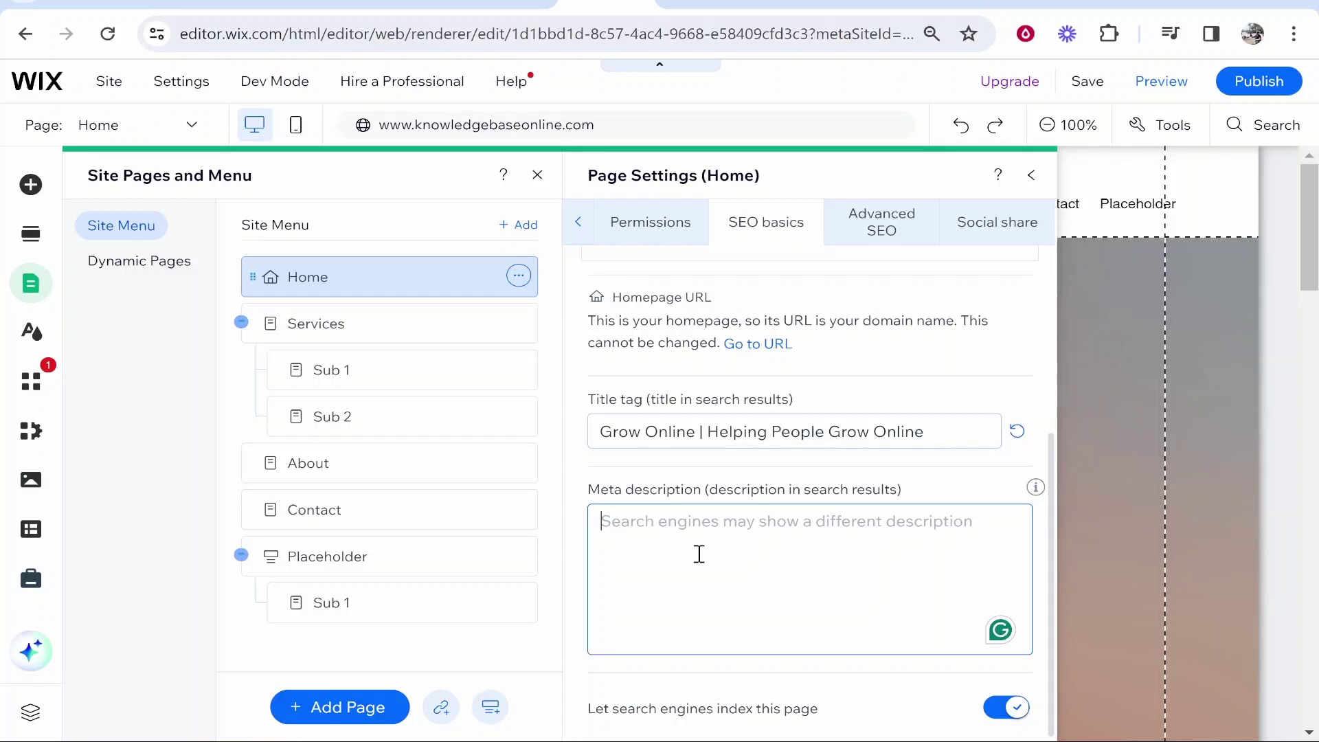
pyautogui.write('Grow ')
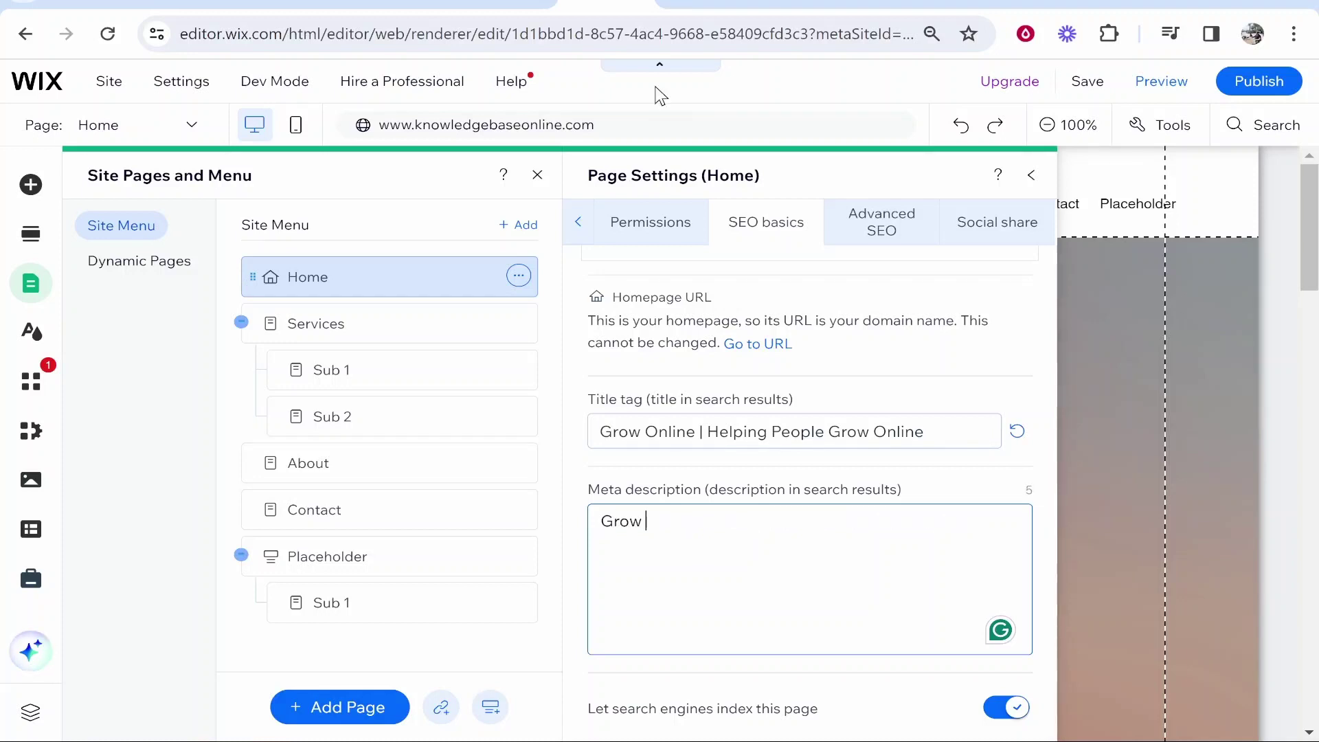
pyautogui.write('your online busines')
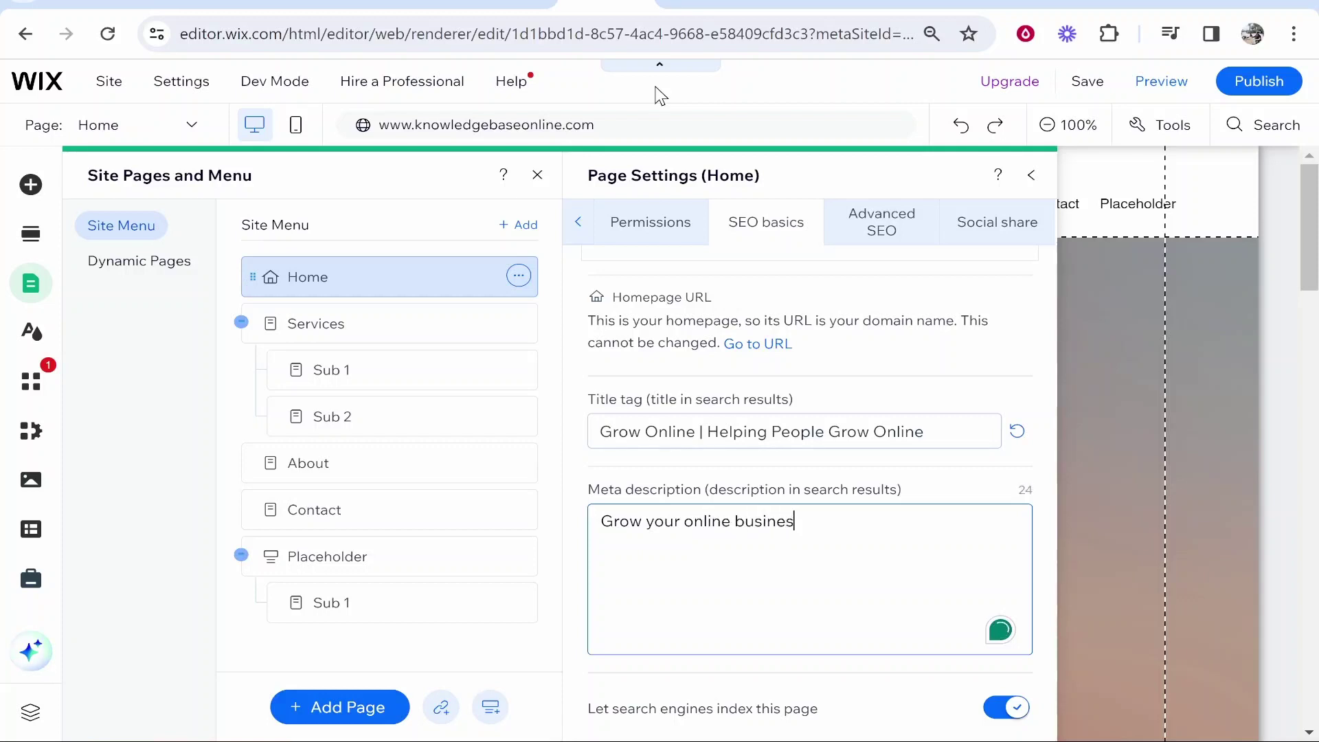
pyautogui.write('s or brand with Grow Online. We h')
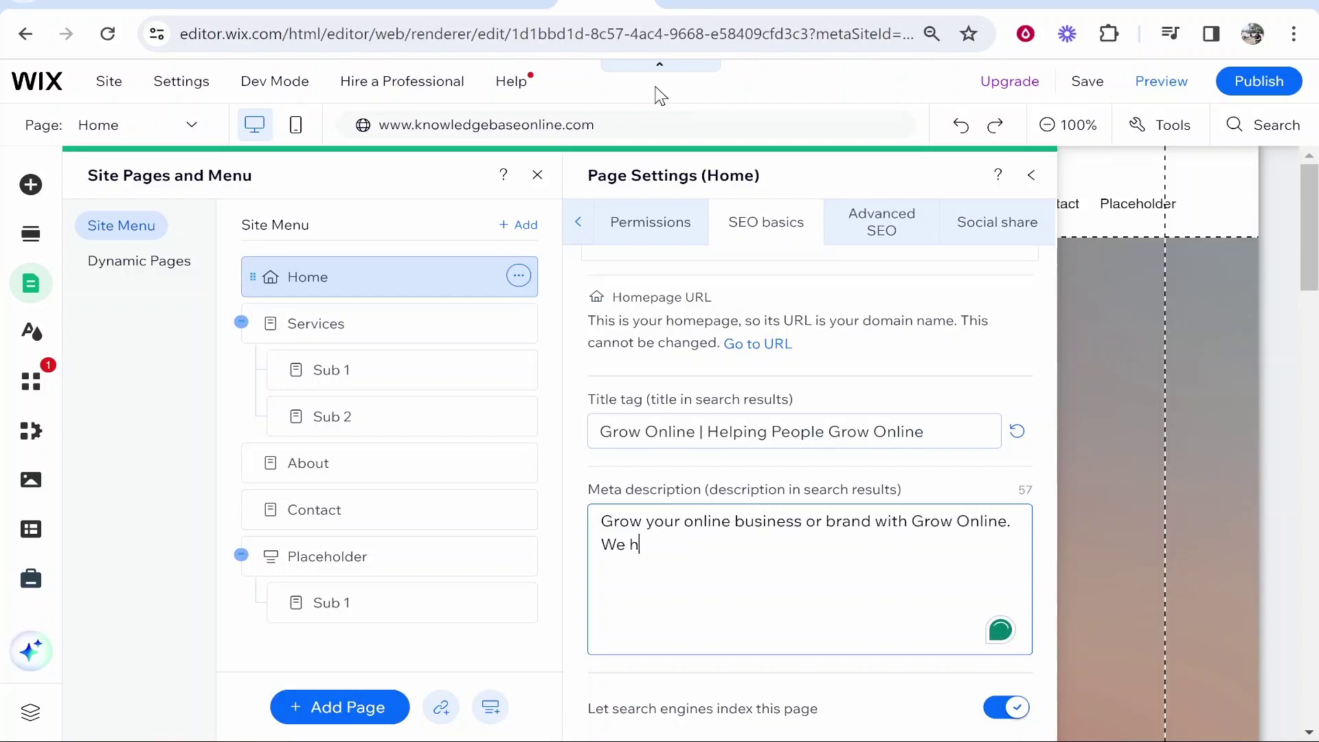
pyautogui.write('es of ')
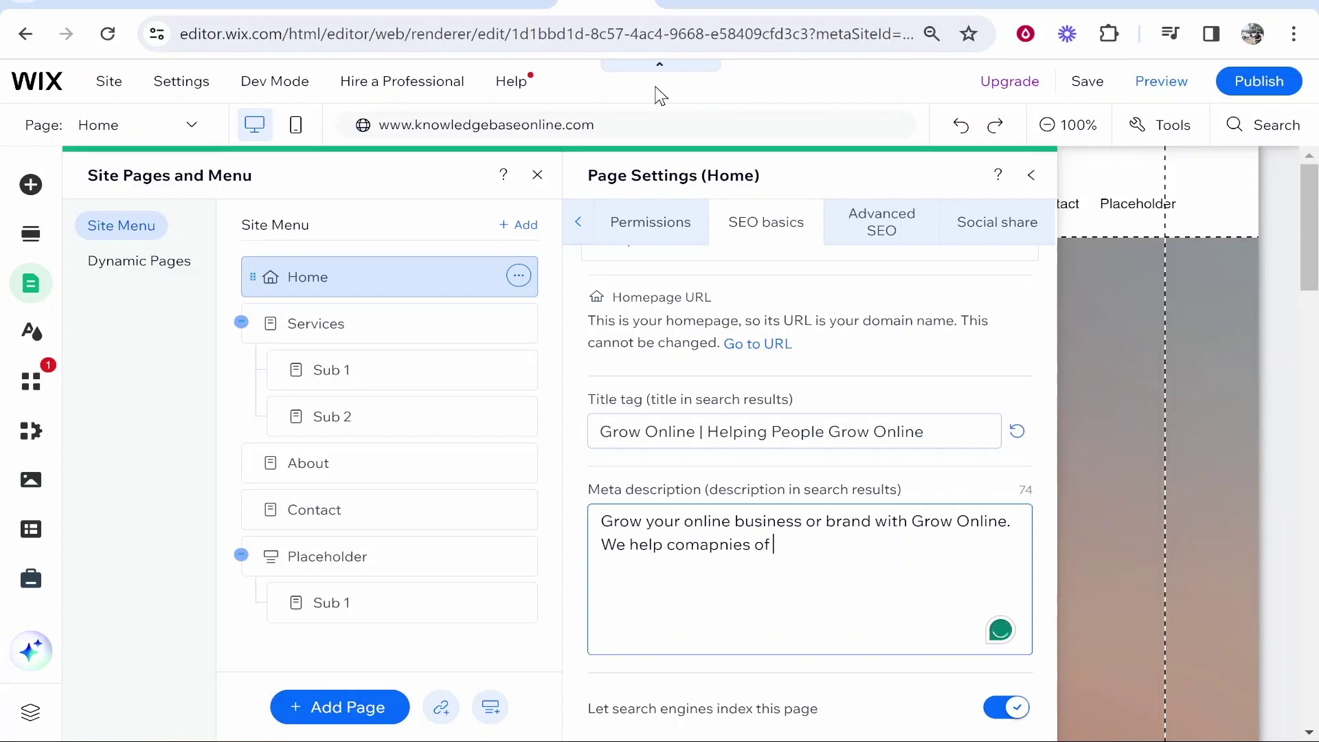
pyautogui.write('all sized')
pyautogui.press('BackSpace')
pyautogui.write('s grow their online pre')
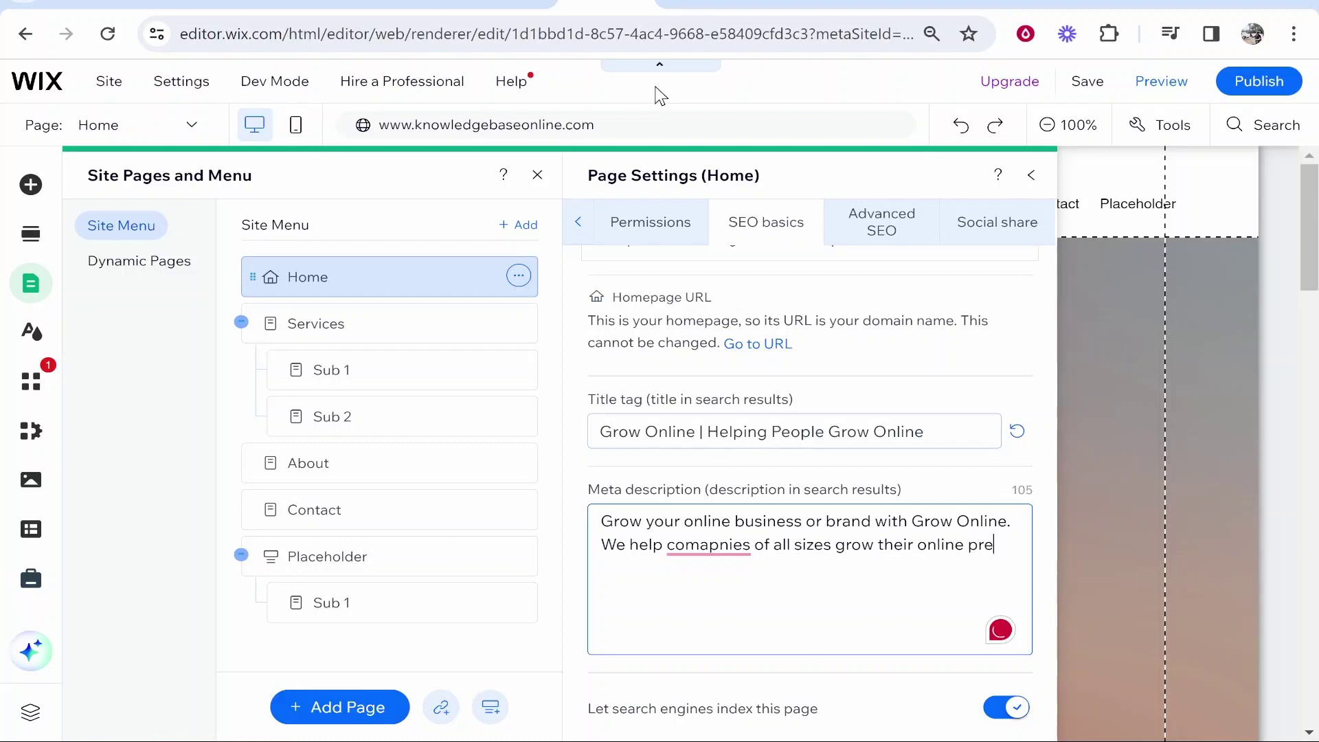
pyautogui.write('sence.')
# Step: Review the wording of the meta description, including the brand name and the business and brand keywords
pyautogui.moveTo(747, 577); pyautogui.dragTo(622, 511)
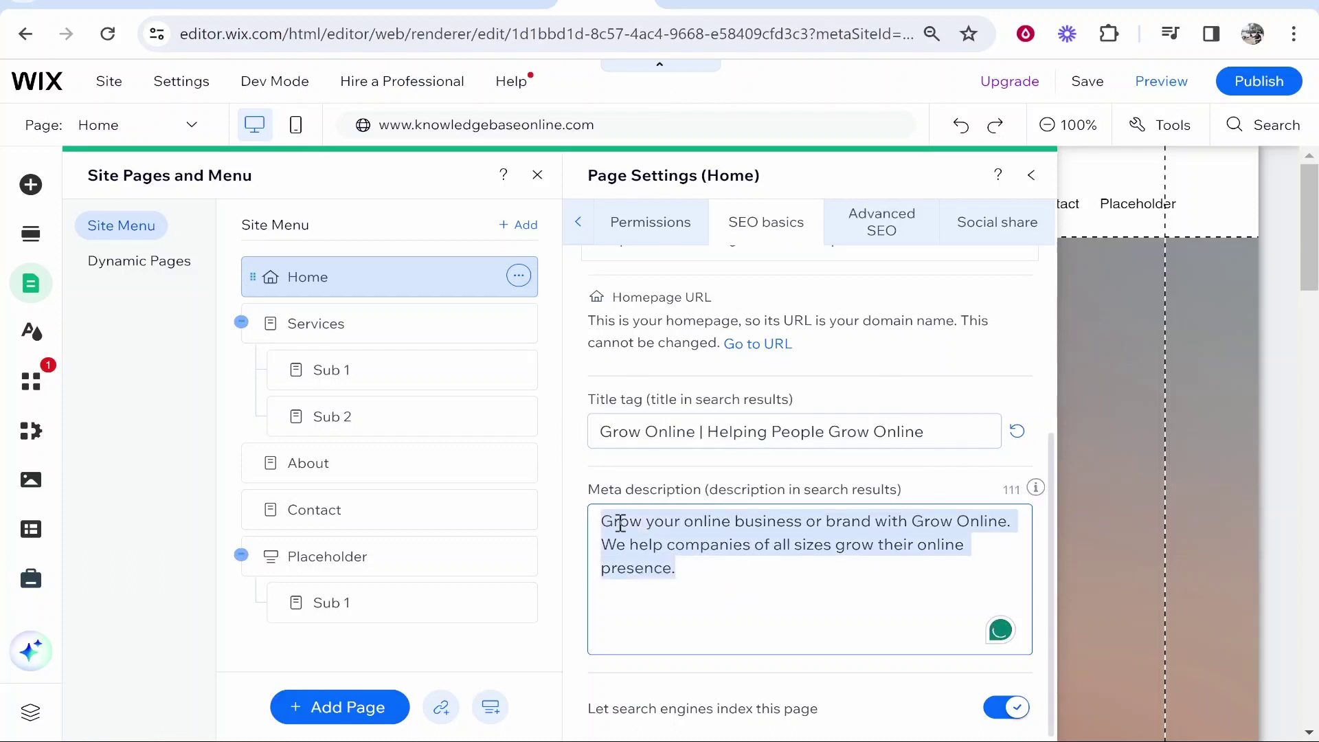
pyautogui.click(635, 520)
pyautogui.moveTo(912, 521); pyautogui.dragTo(1015, 524)
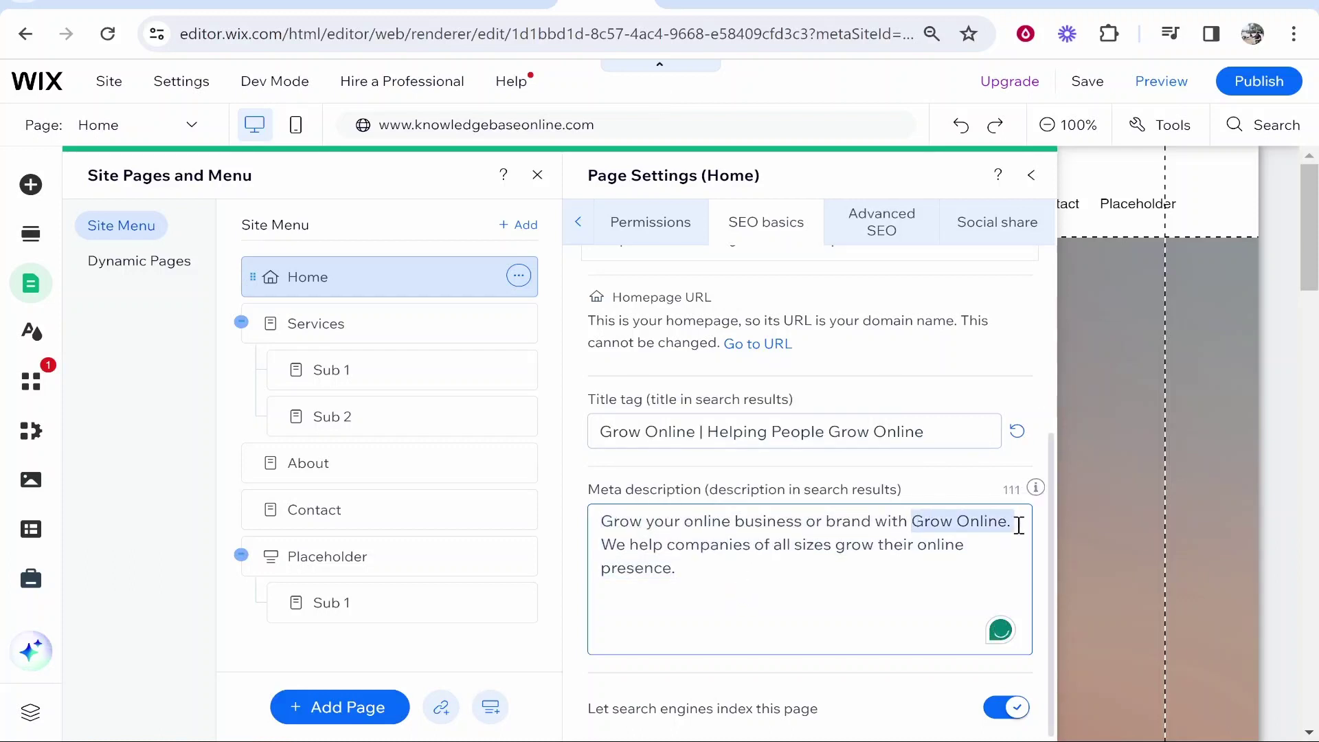
pyautogui.click(672, 548)
pyautogui.moveTo(744, 522); pyautogui.dragTo(898, 520)
pyautogui.click(803, 520)
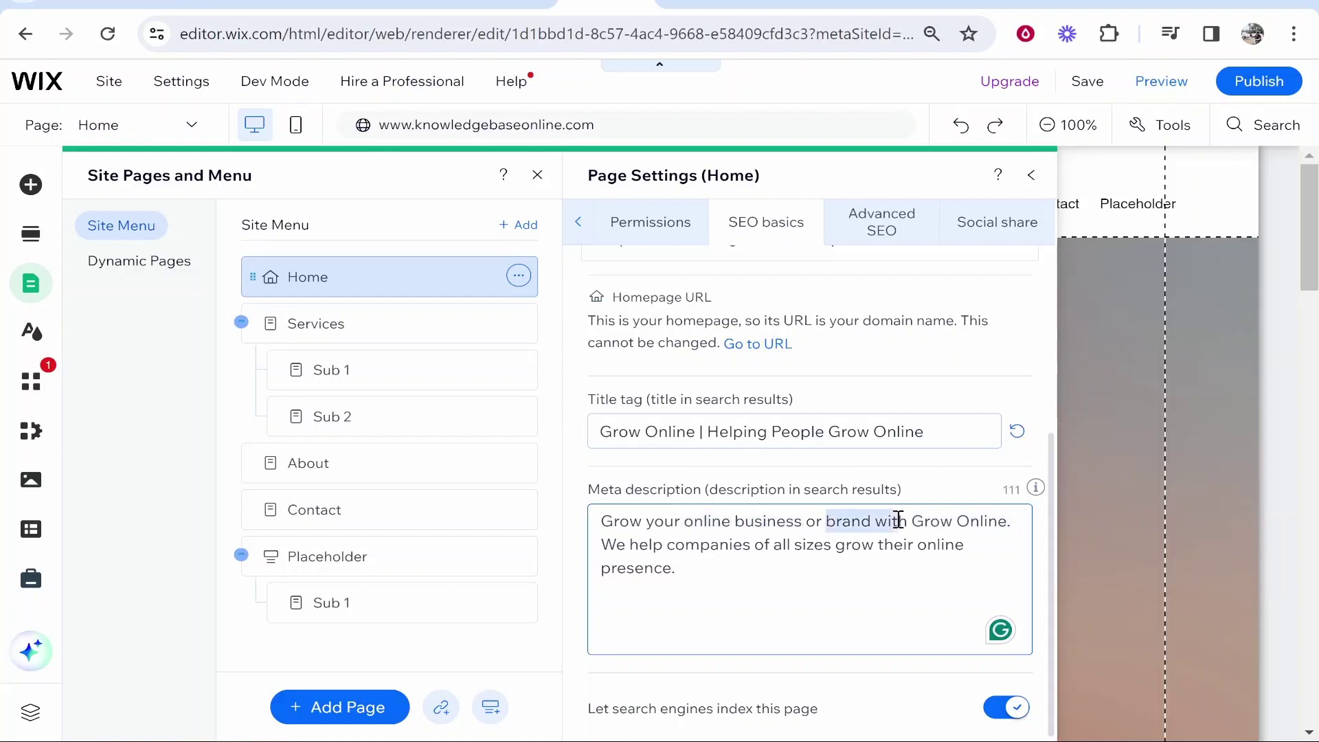
pyautogui.click(898, 520)
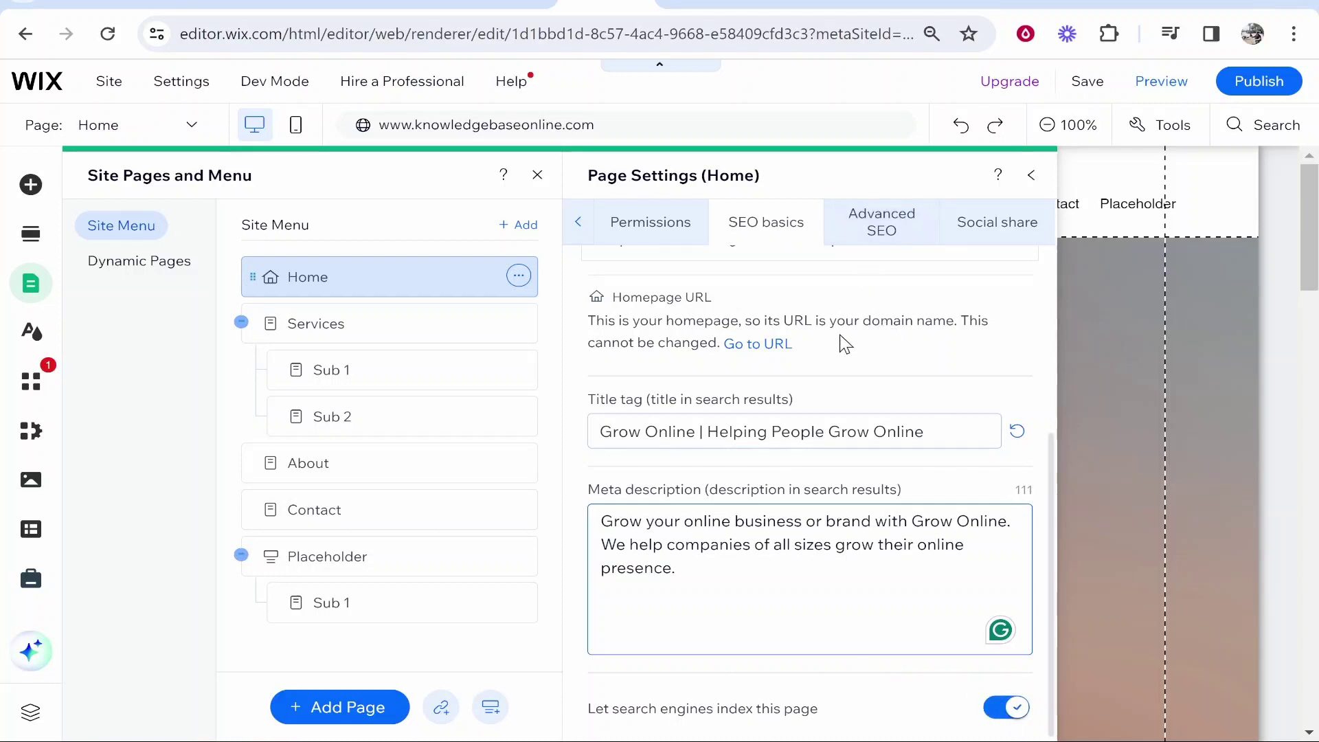
# Step: Check the Google preview and its note on when changes show live, and expand the structured data markup in the advanced SEO settings
pyautogui.scroll(3, 844, 344)
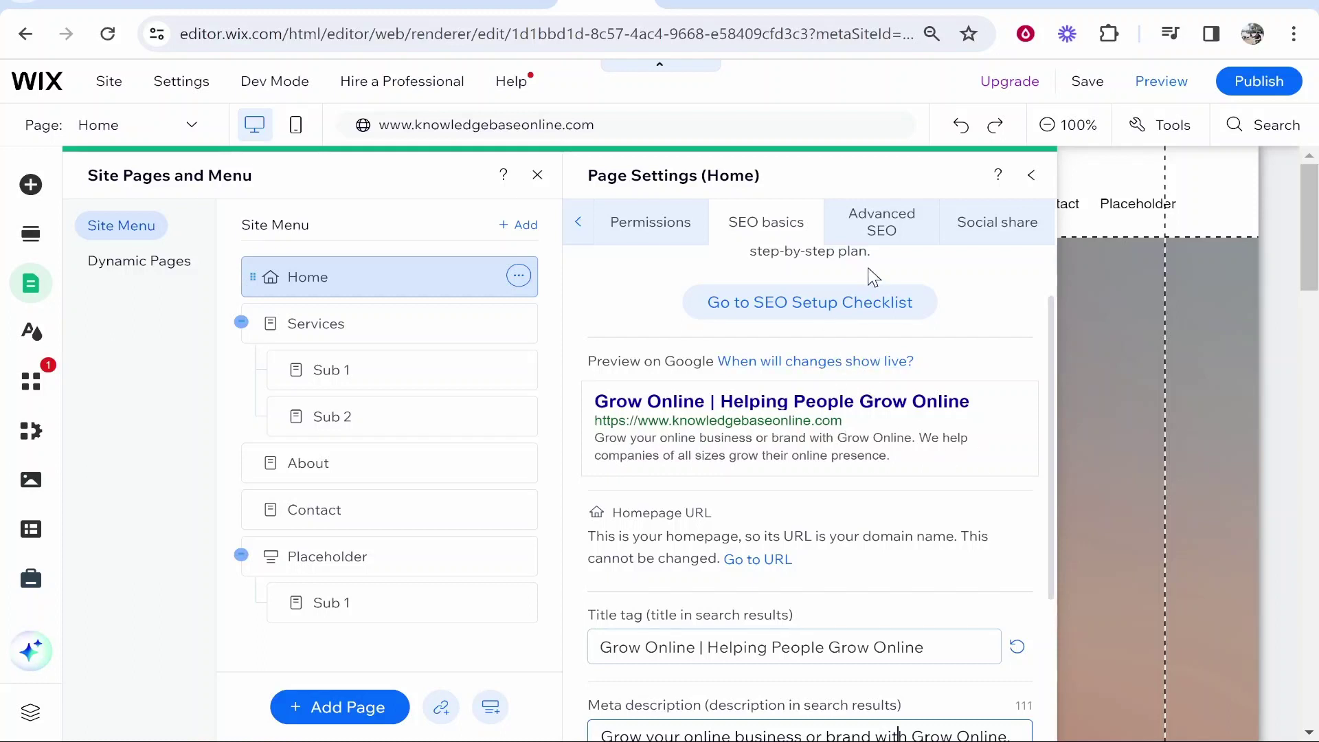
pyautogui.moveTo(780, 377)
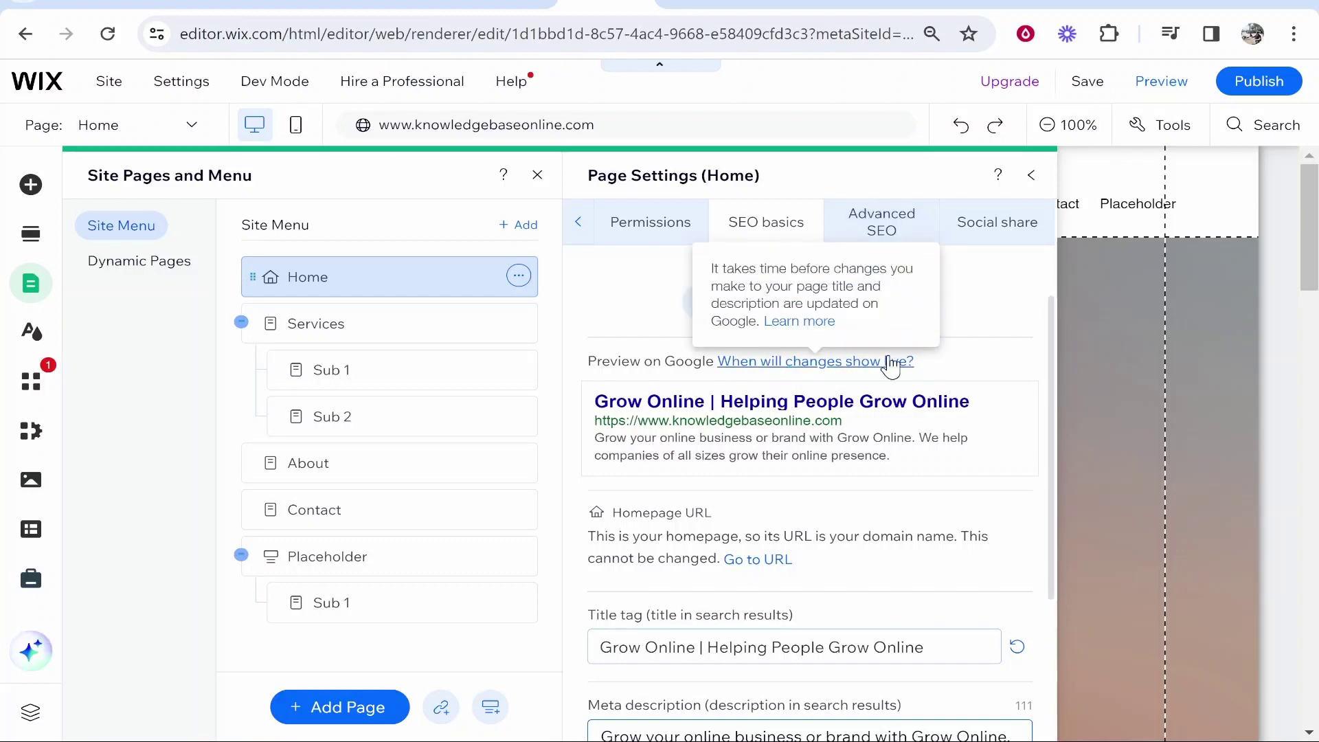
pyautogui.click(882, 227)
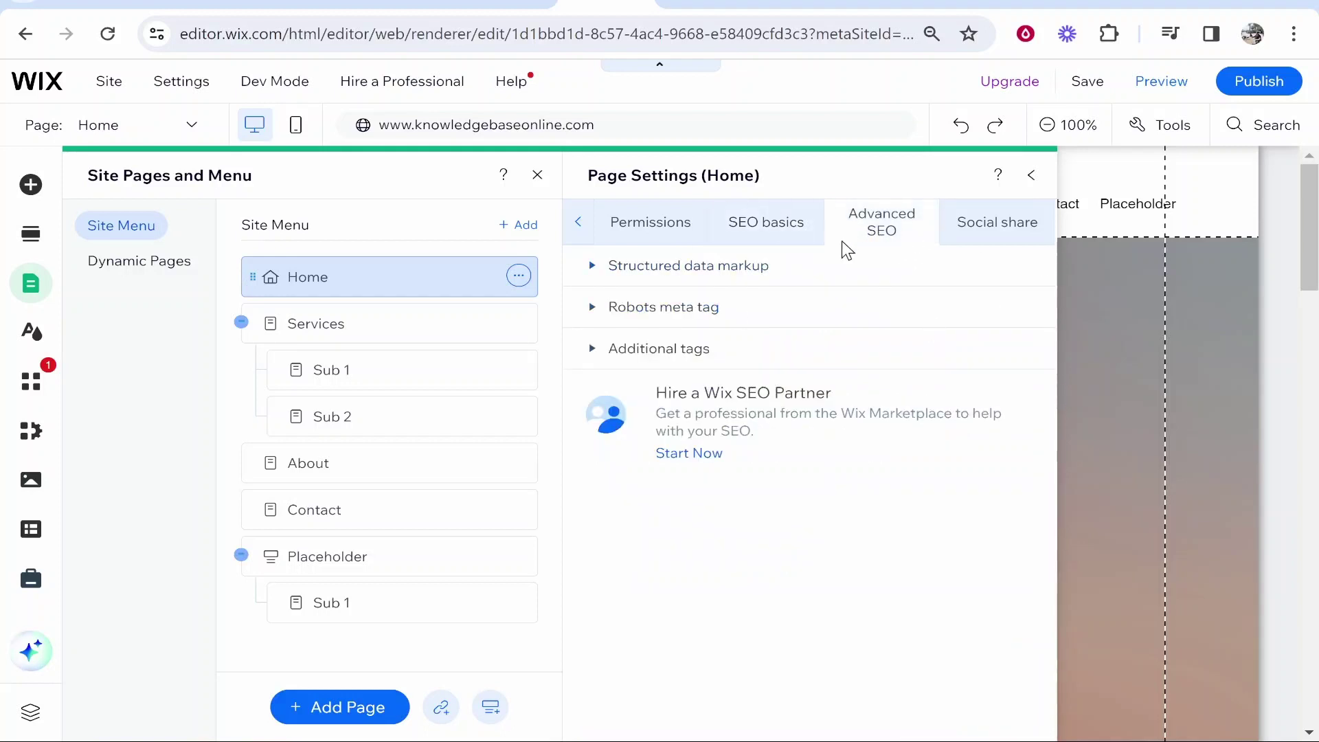
pyautogui.click(686, 266)
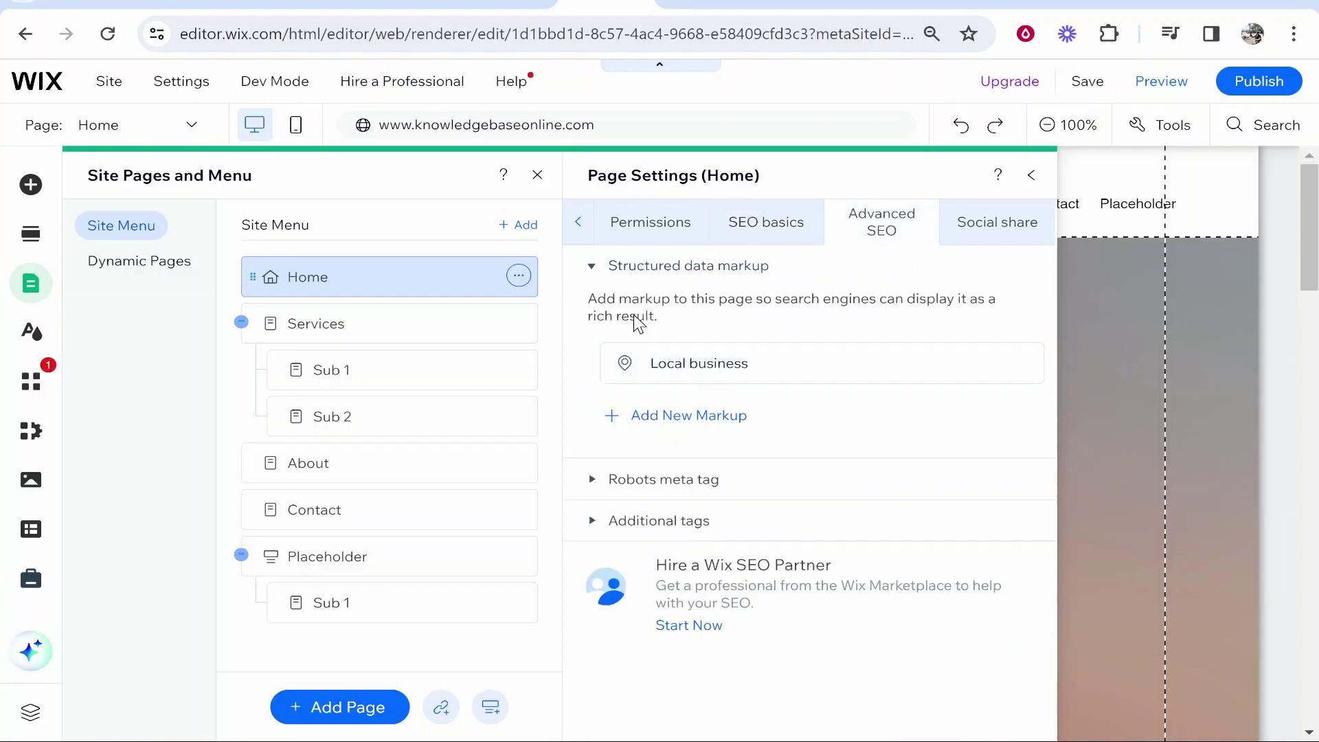
# Step: Switch to the Google results, search for "how to grow on youtube" and examine the rich answers, expanding a People also ask question
pyautogui.click(1013, 6)
pyautogui.moveTo(447, 97); pyautogui.dragTo(30, 92)
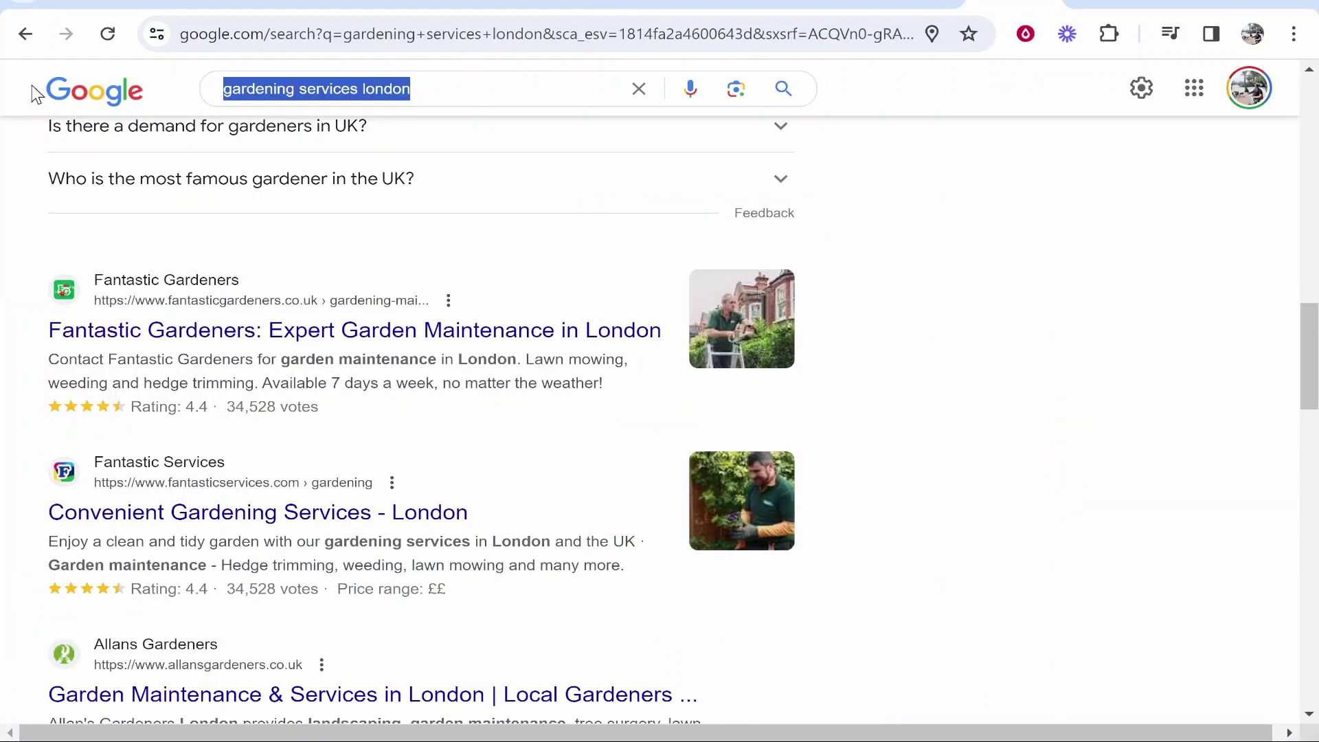
pyautogui.press('BackSpace')
pyautogui.write('how to grow on youtube')
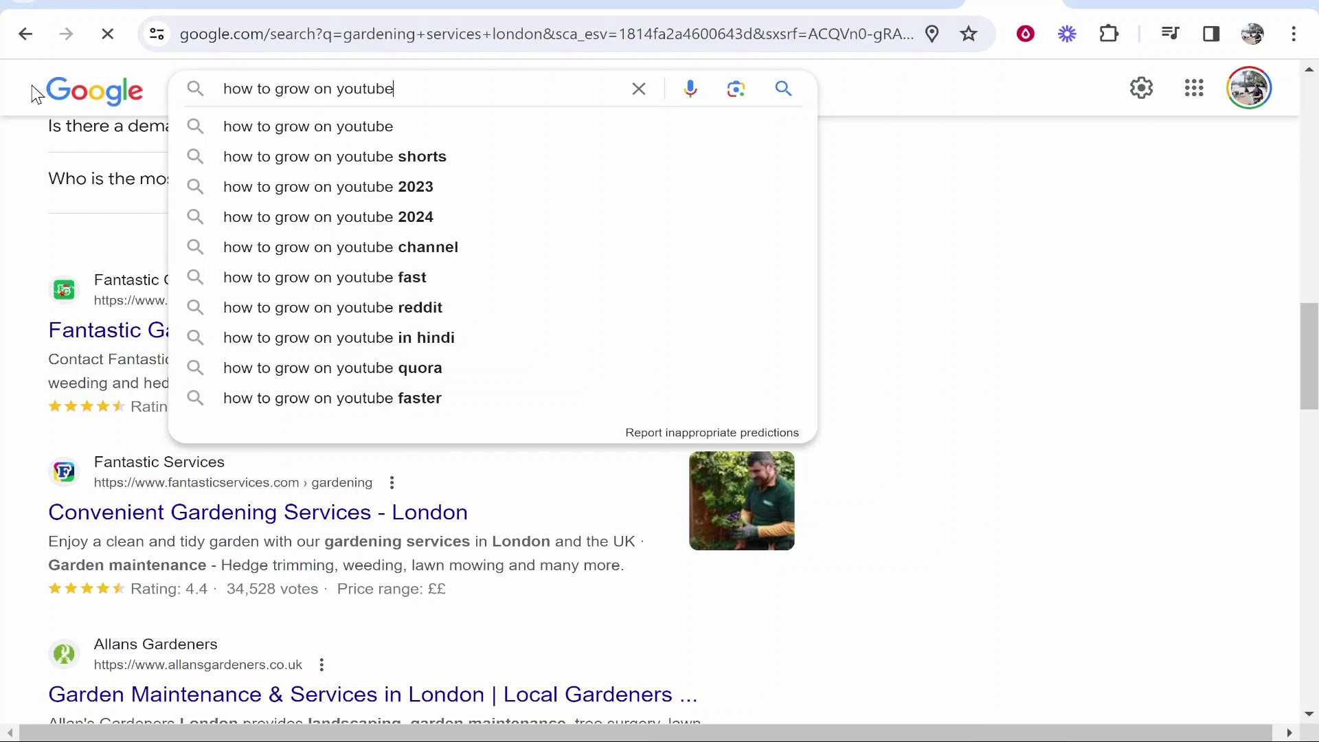
pyautogui.press('Return')
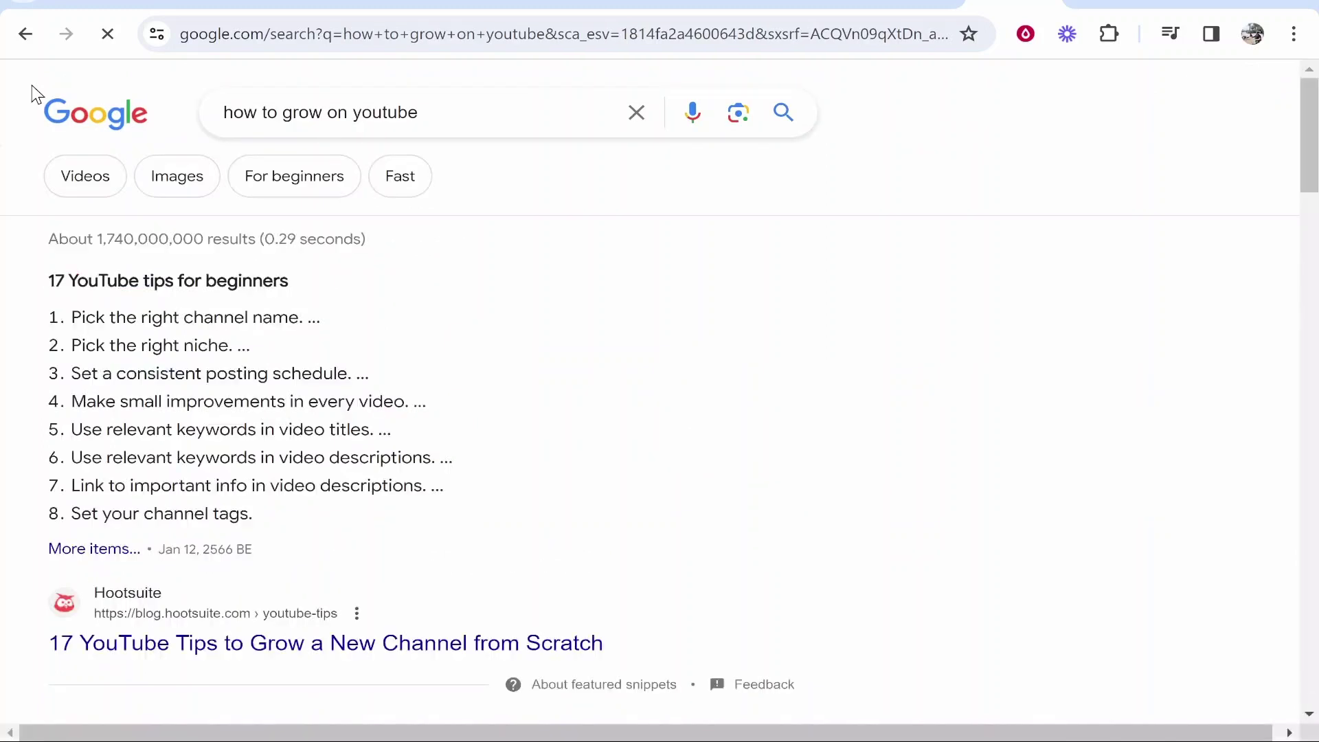
pyautogui.scroll(-8, 80, 288)
pyautogui.click(234, 264)
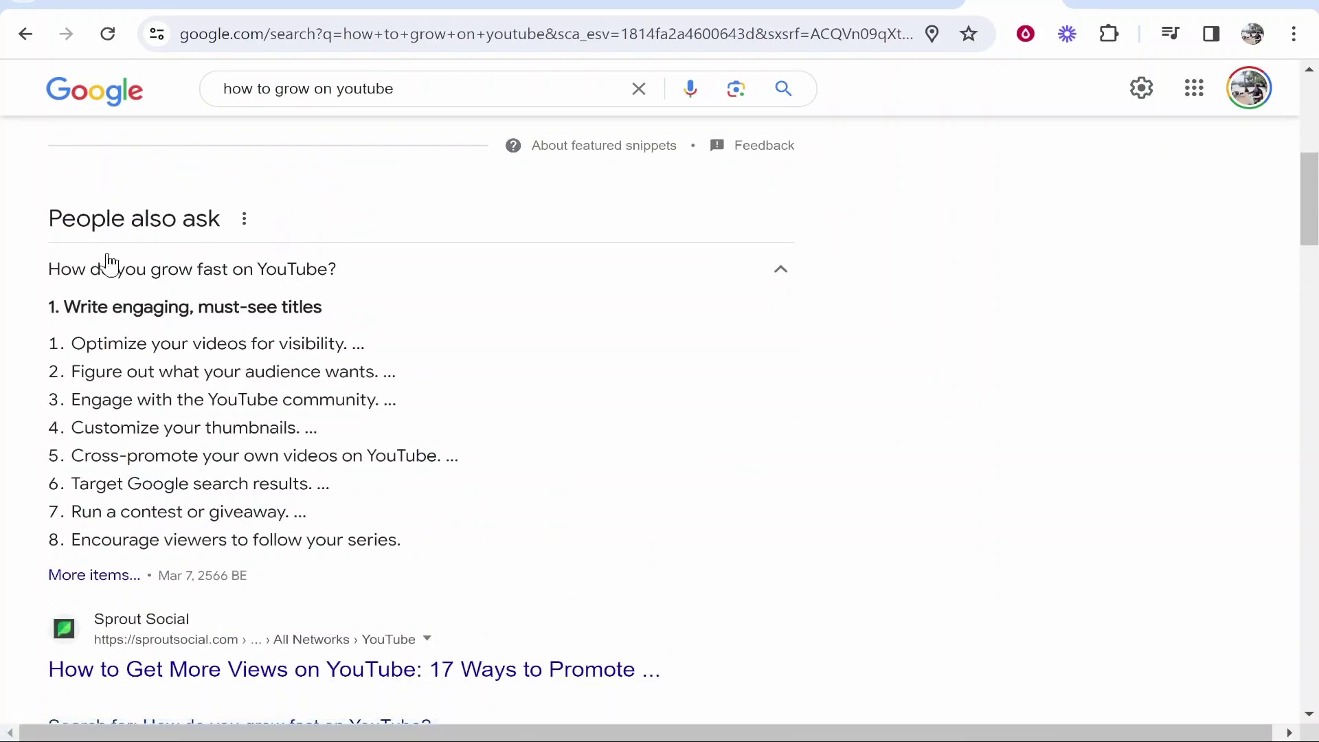
pyautogui.click(34, 279)
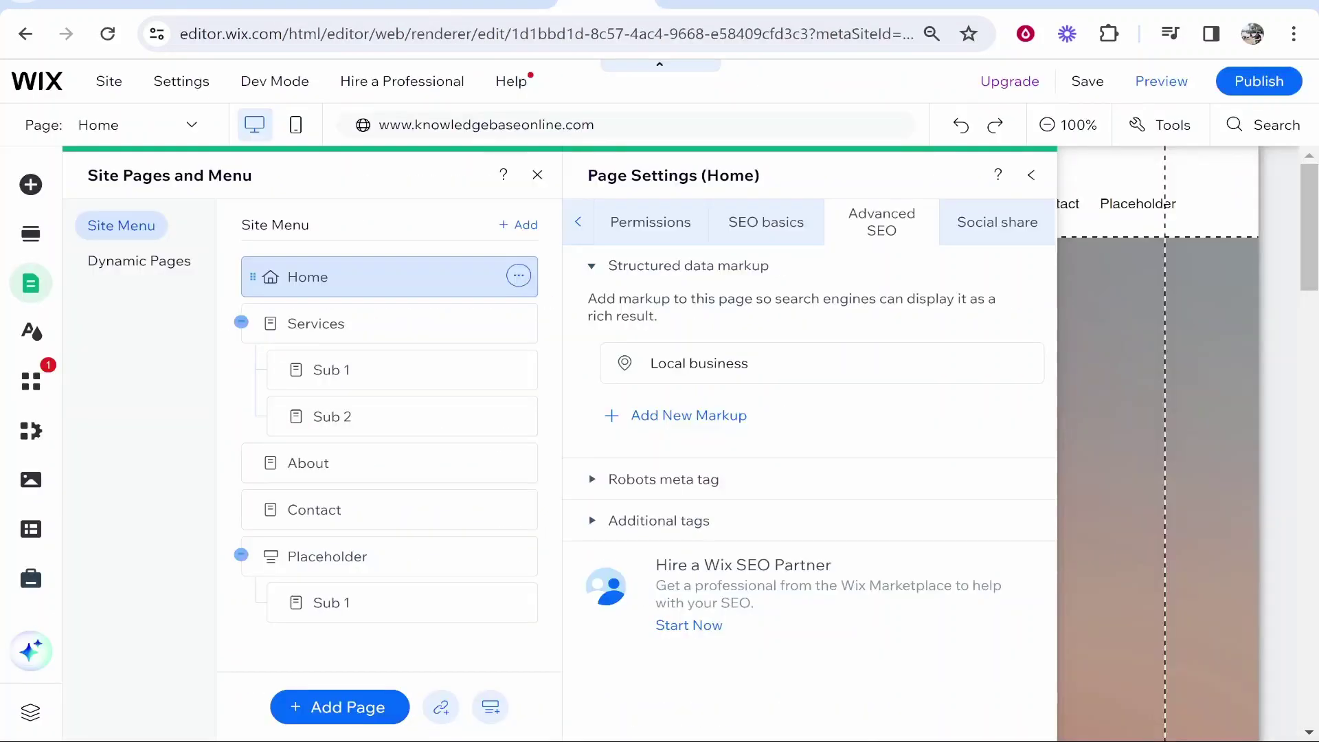
# Step: In the Wix editor, examine the Home page's robots meta tag options and additional tags in the advanced SEO settings
pyautogui.click(642, 475)
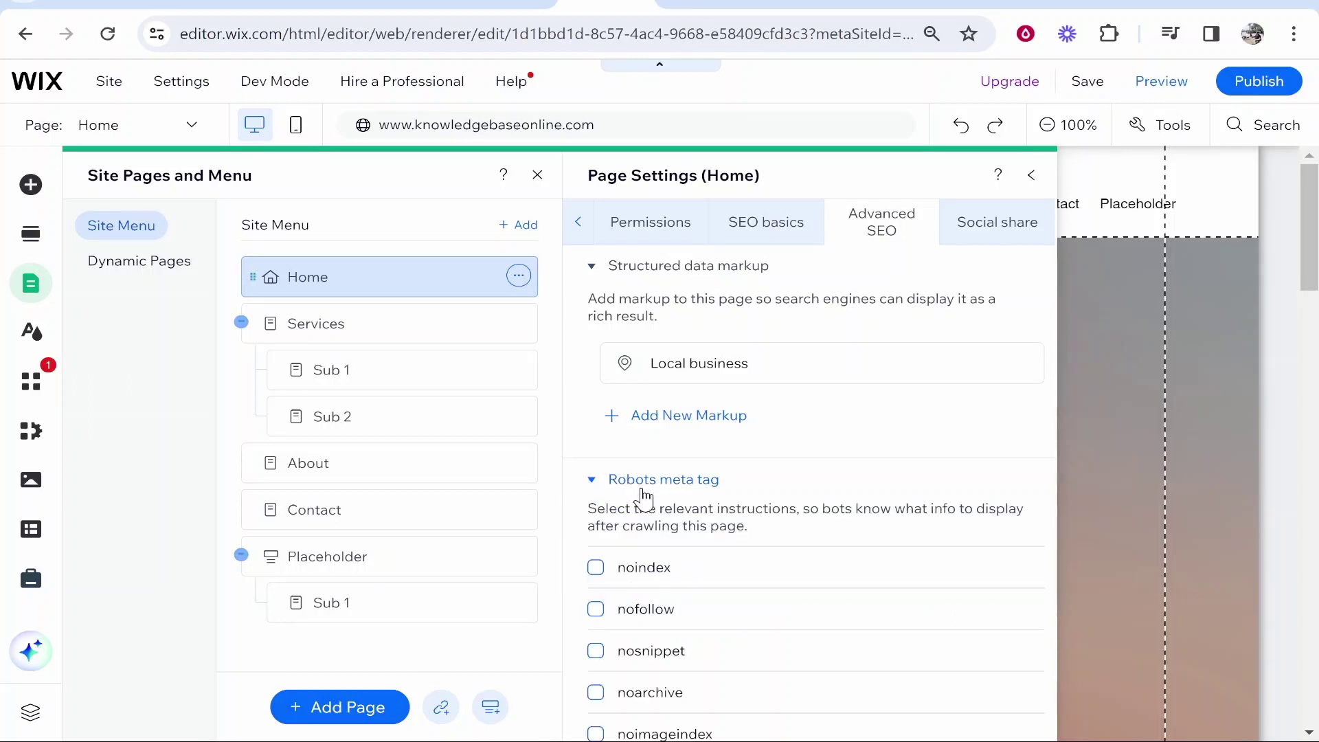
pyautogui.scroll(-4, 641, 500)
pyautogui.click(642, 612)
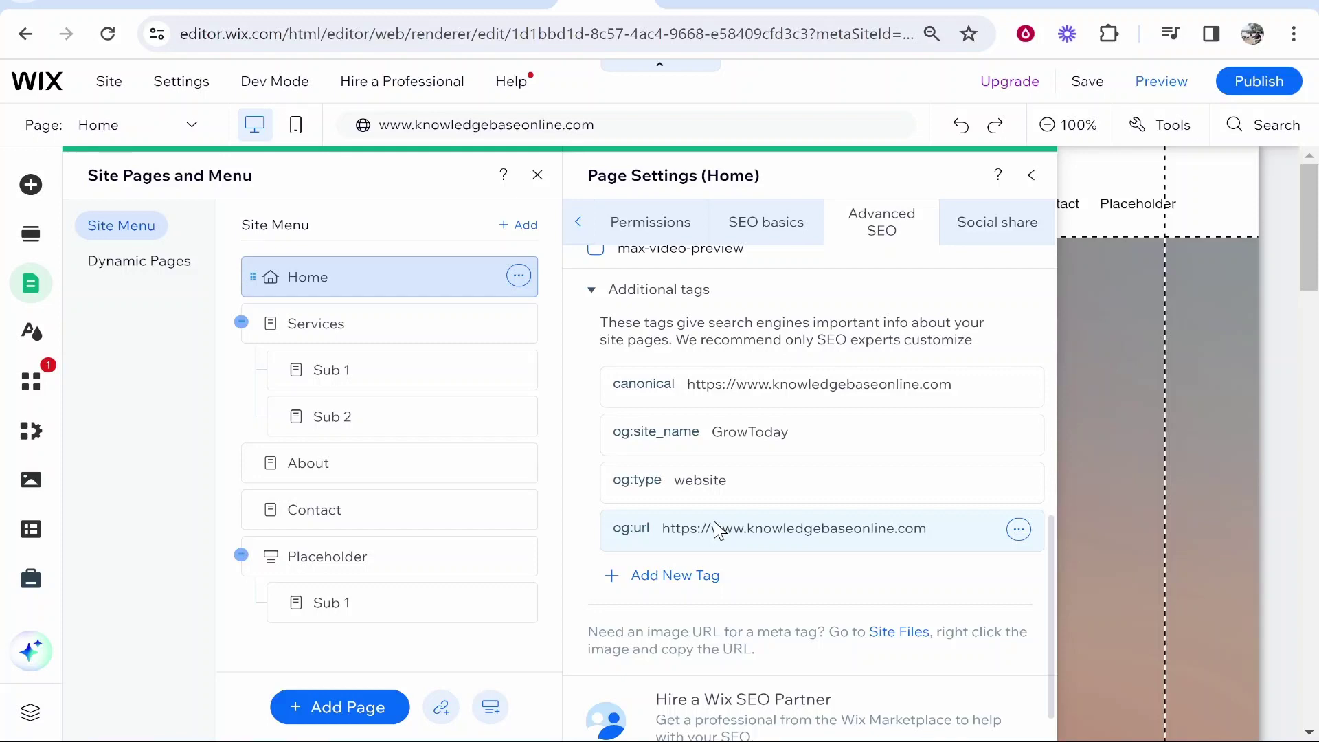
# Step: Go to the SEO Setup Checklist from the Home page's SEO basics and get started with its questions
pyautogui.scroll(5, 948, 429)
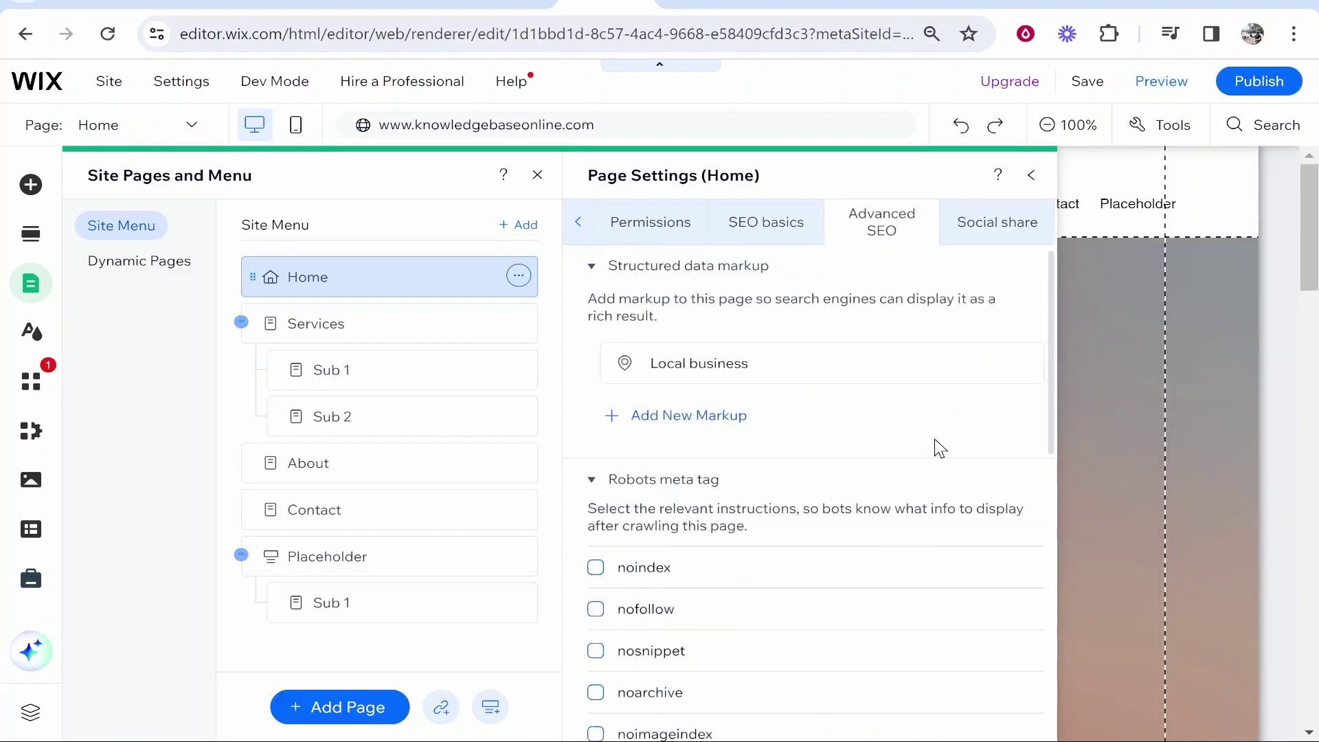
pyautogui.click(747, 205)
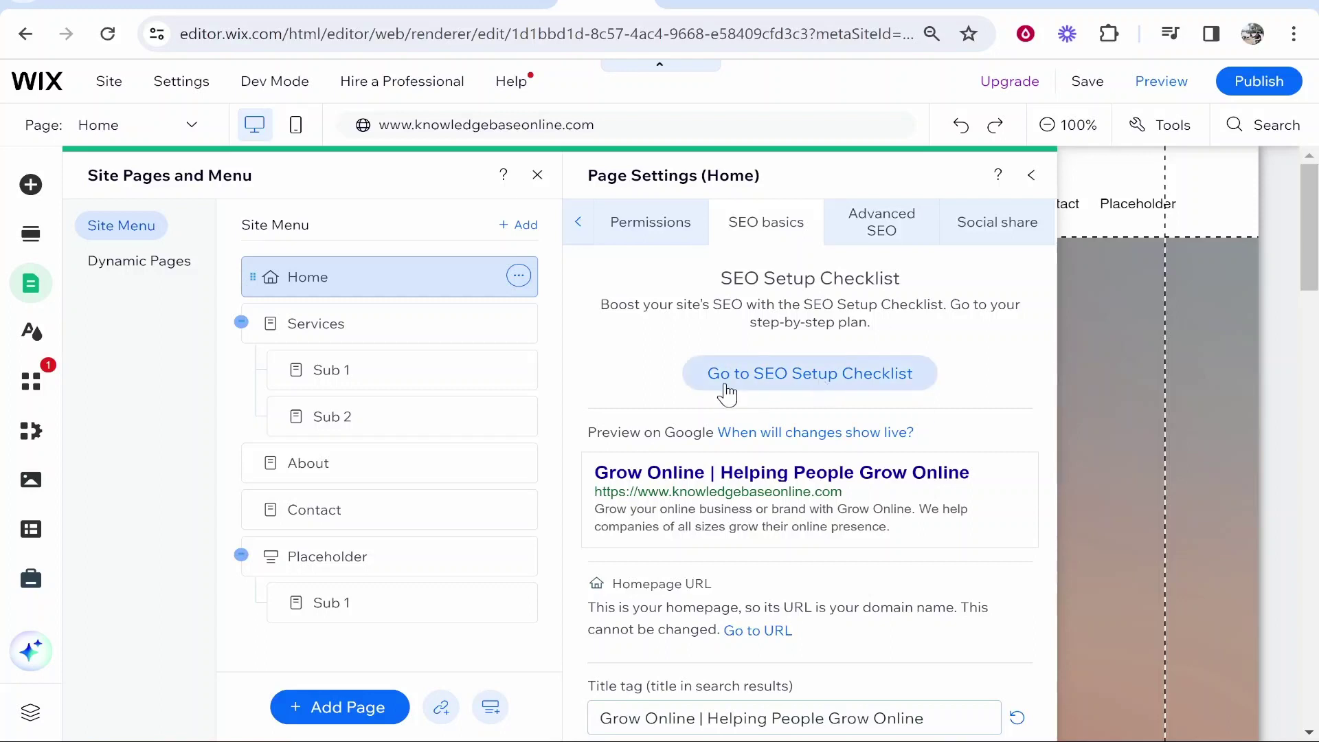
pyautogui.click(844, 380)
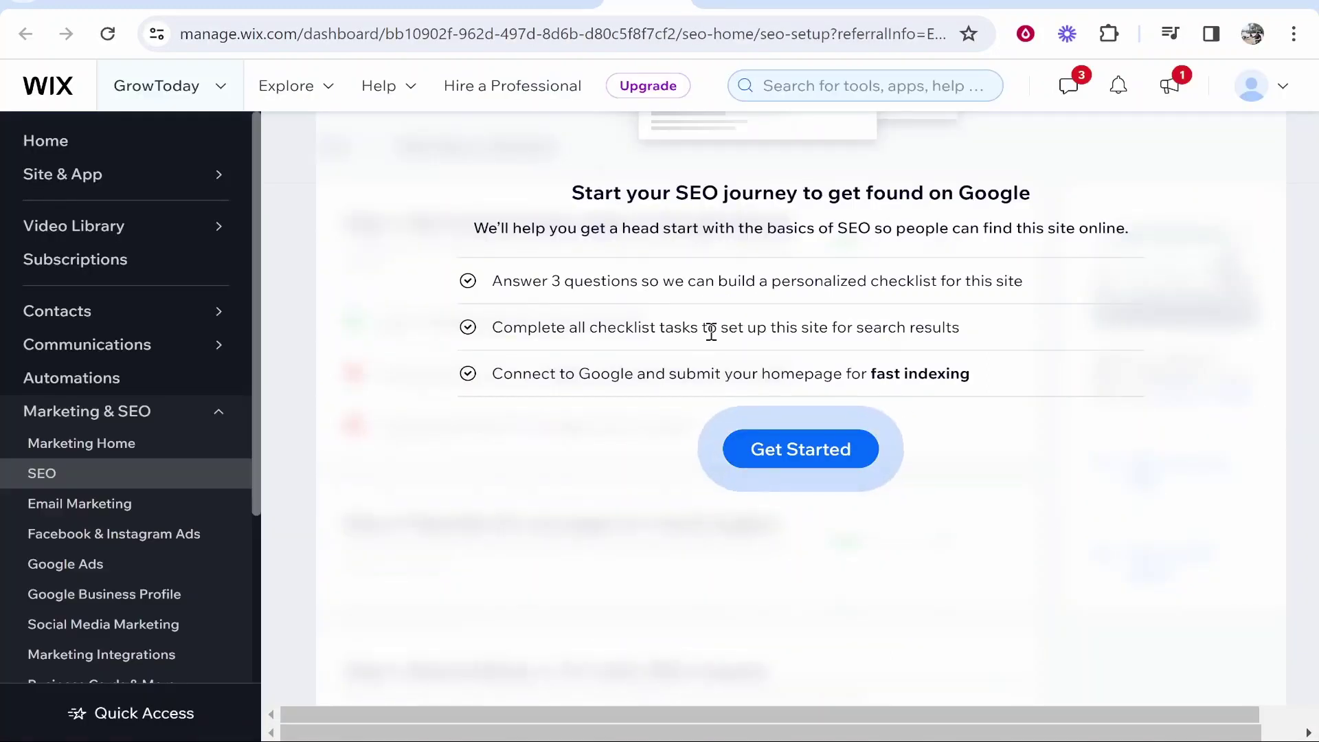
pyautogui.click(782, 575)
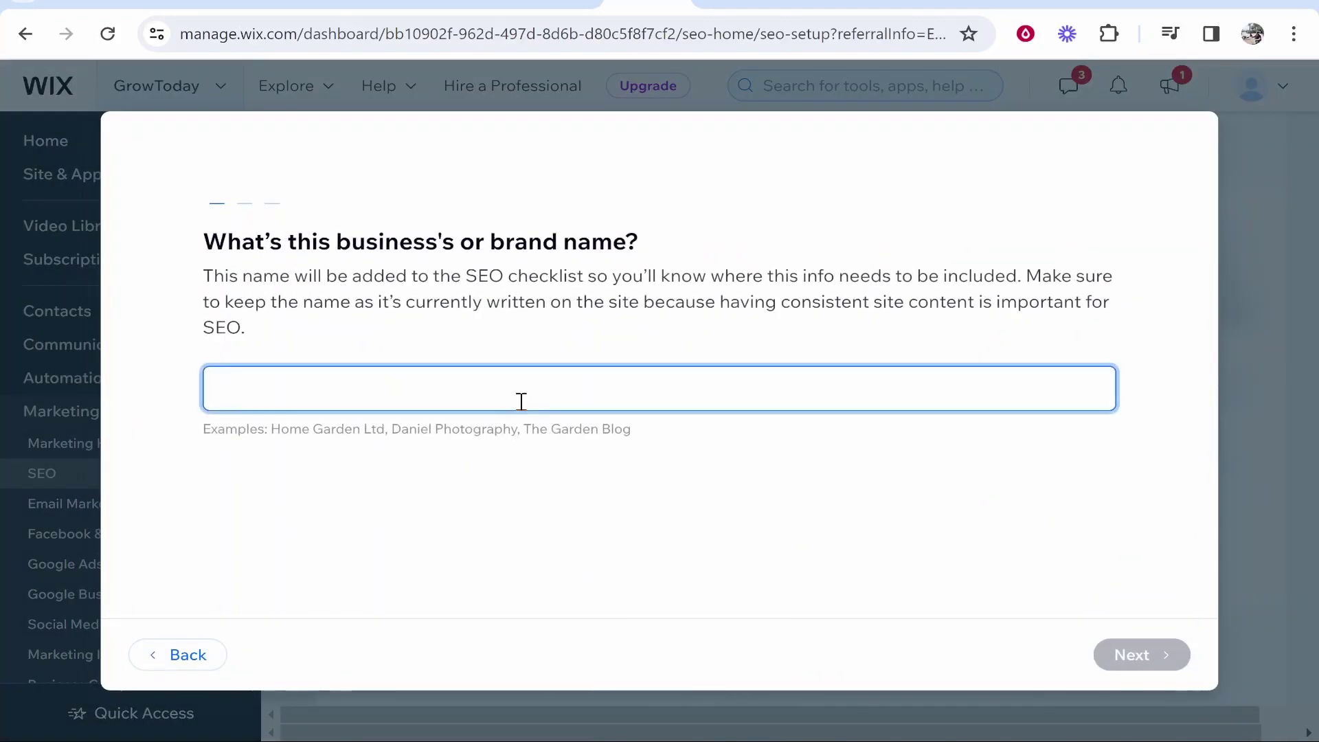
# Step: Enter "Grow Online" as the business or brand name and continue to the next question
pyautogui.write('Gor')
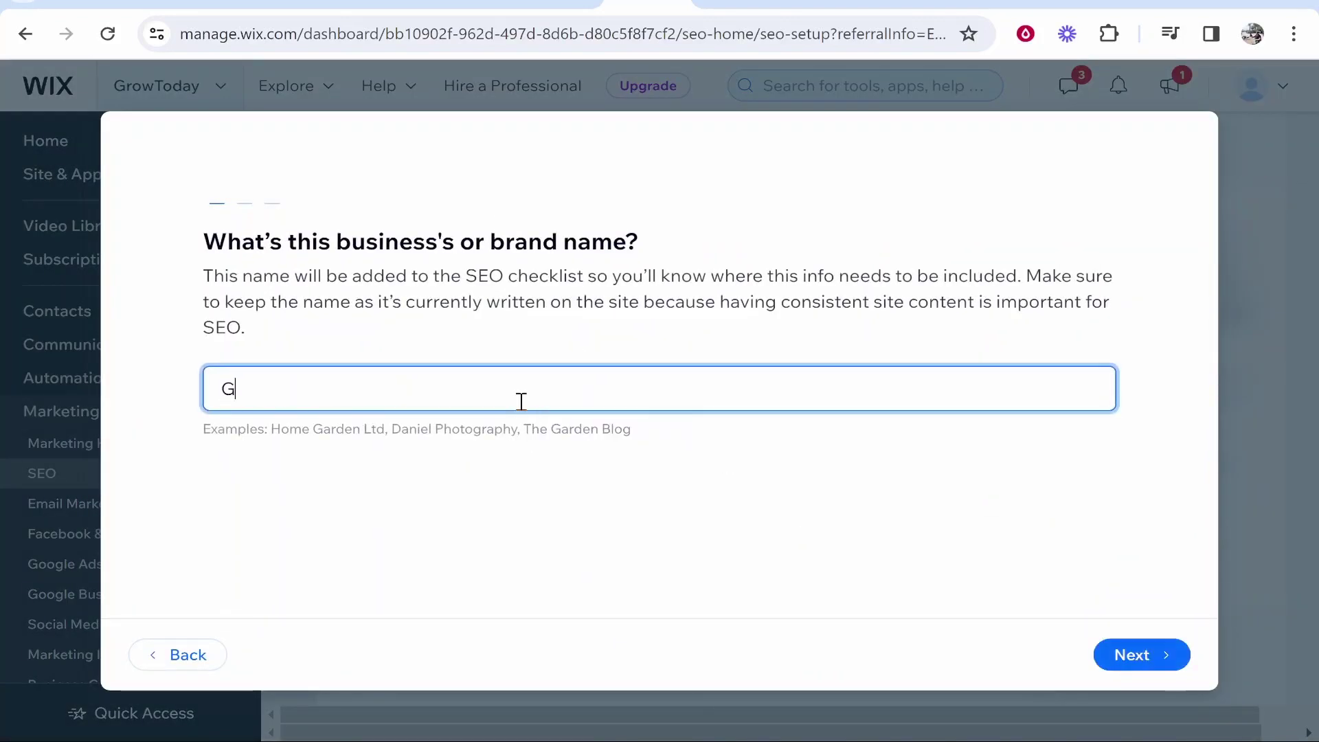
pyautogui.press('BackSpace')
pyautogui.press('BackSpace')
pyautogui.write('row Online')
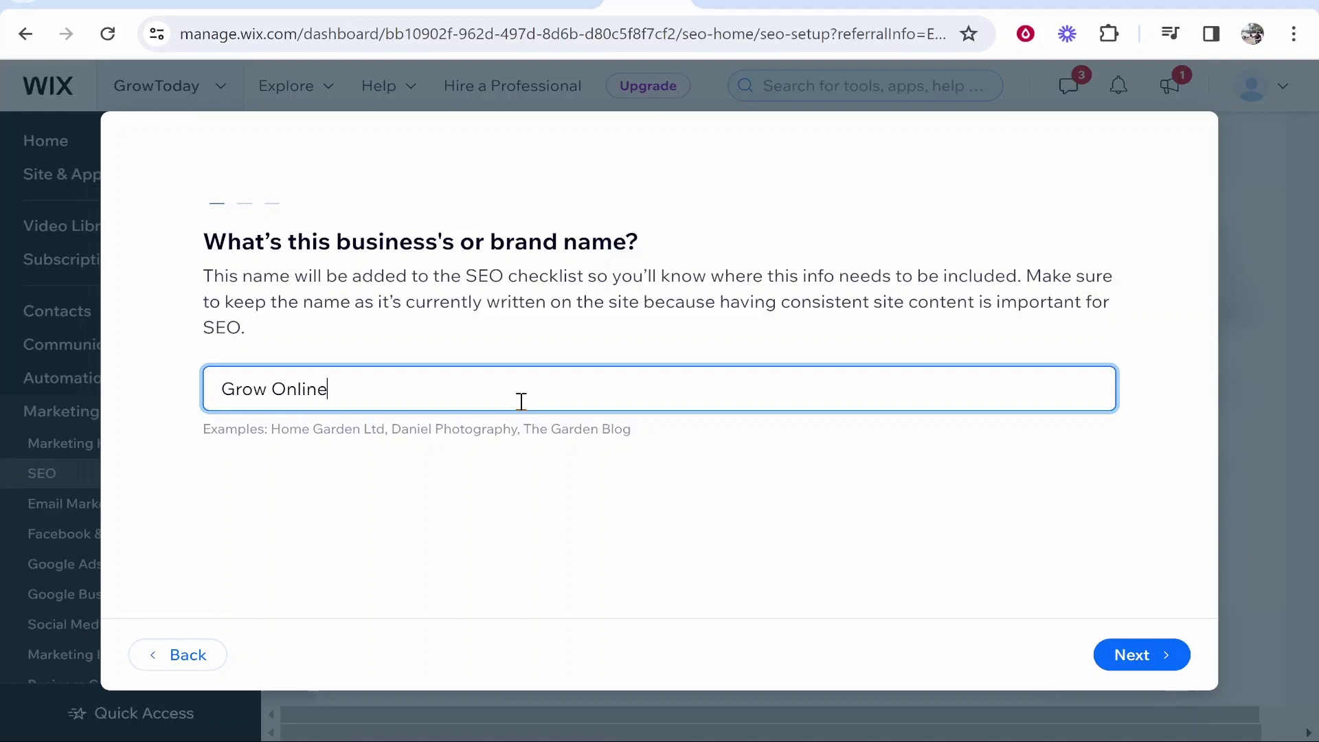
pyautogui.click(1122, 658)
# Step: Specify that the business serves customers nationwide, worldwide or only online, and continue
pyautogui.moveTo(227, 242); pyautogui.dragTo(747, 241)
pyautogui.click(747, 241)
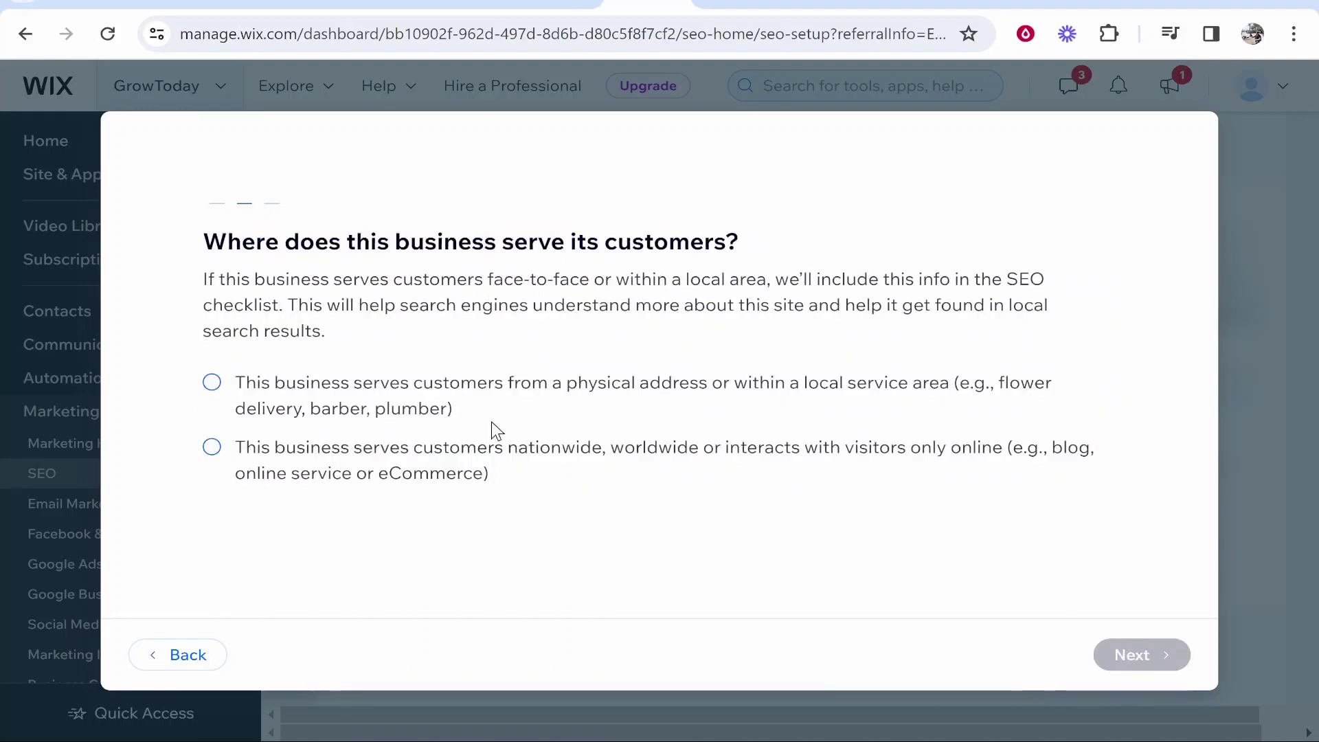
pyautogui.click(618, 457)
pyautogui.click(1130, 656)
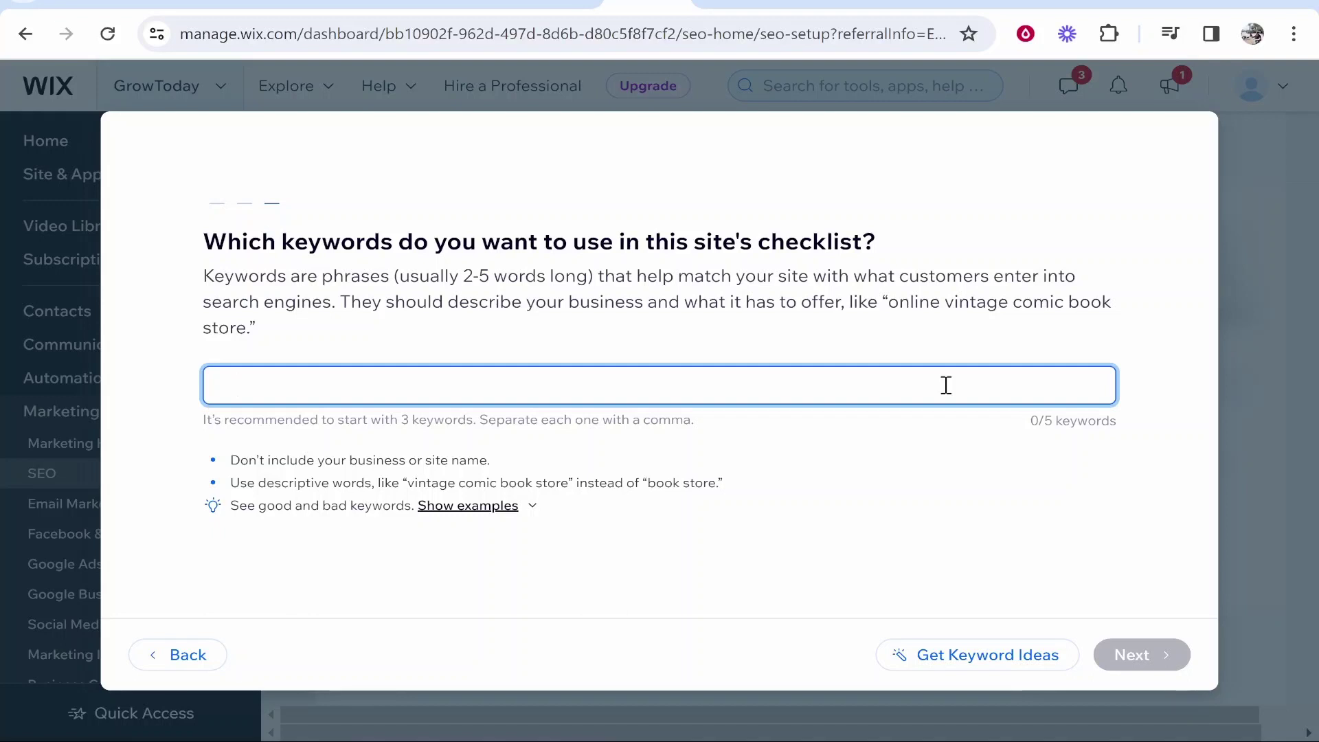
# Step: Add the keywords "Grow Online", "marketing agency" and "social media", create the checklist and expand its Step 2 page optimization tasks
pyautogui.write('Grow Online')
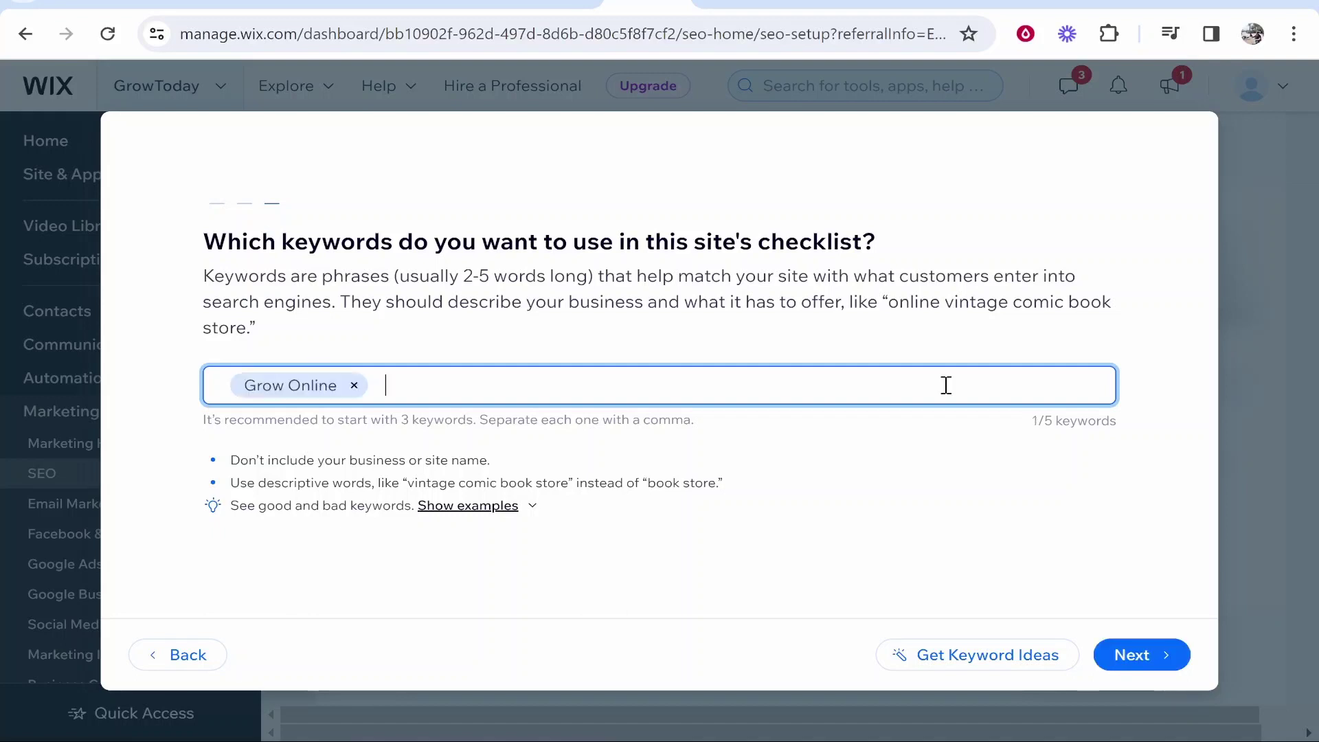
pyautogui.write(',marketing ag')
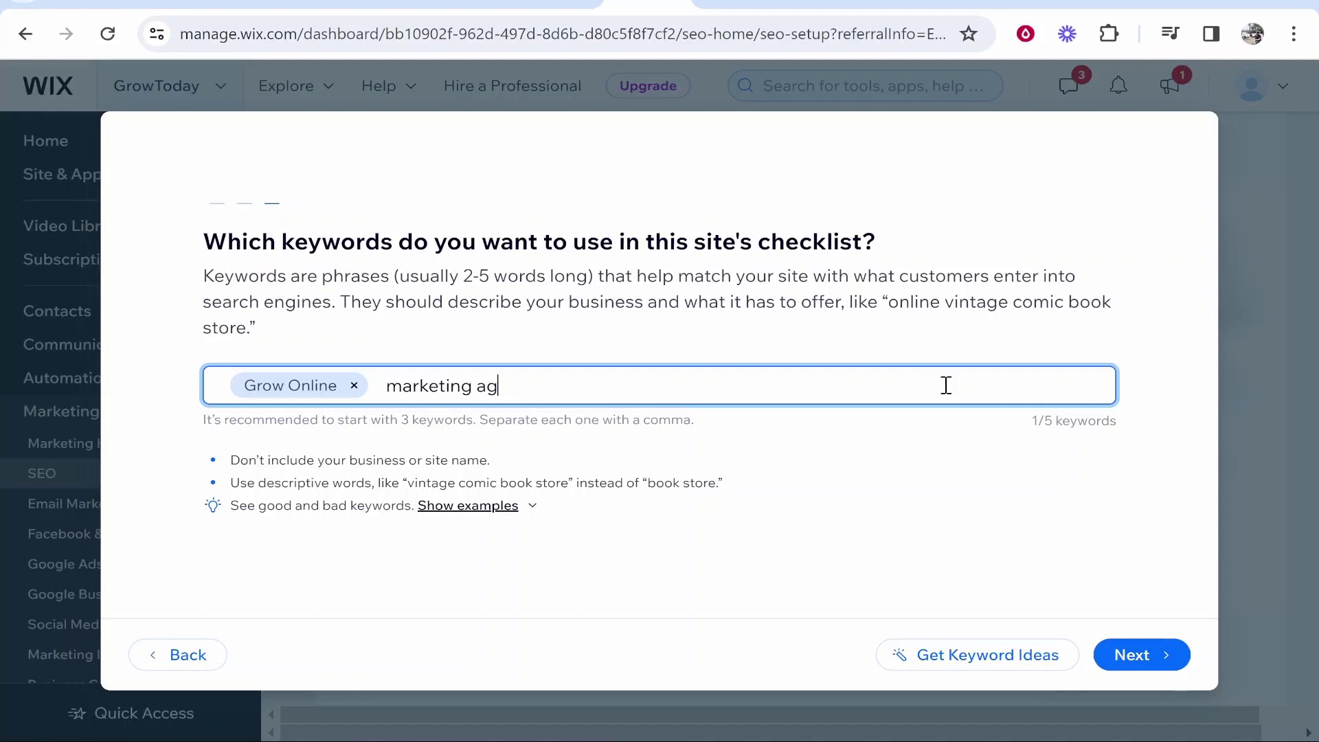
pyautogui.write('ency,social m')
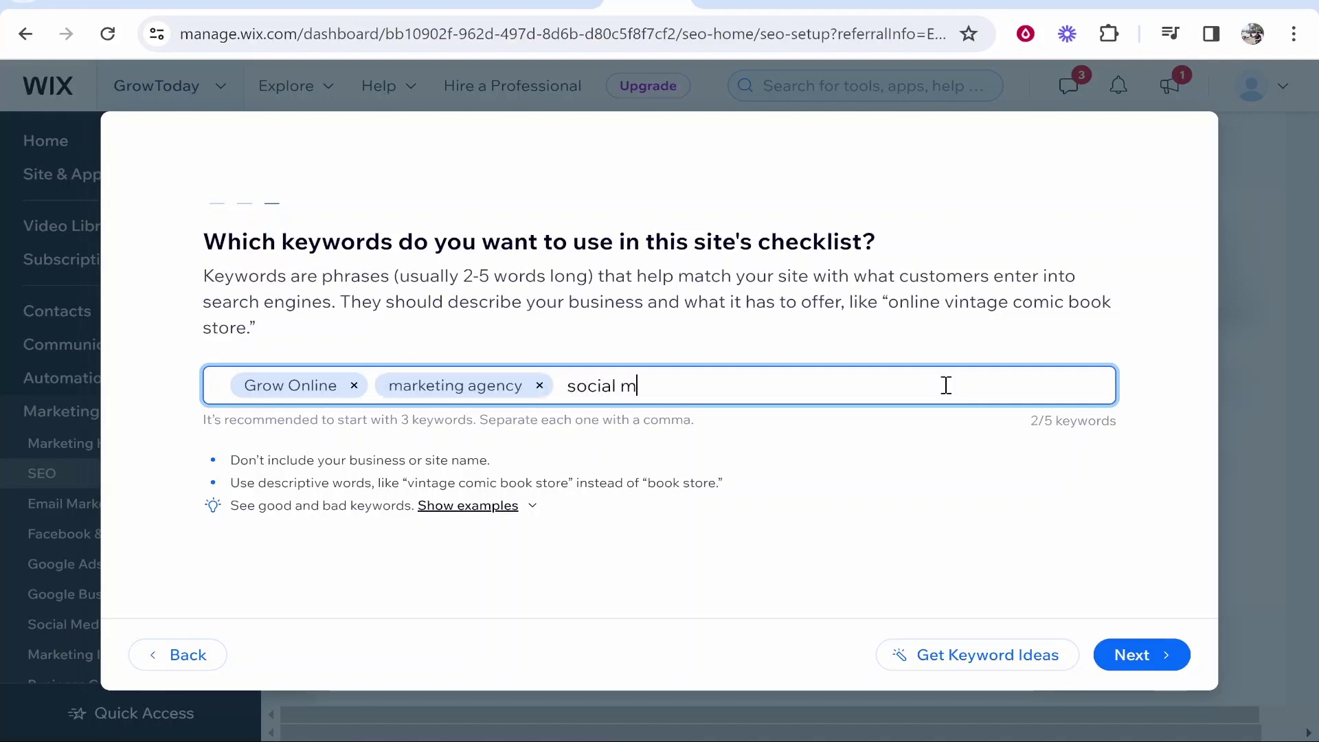
pyautogui.write('edia,')
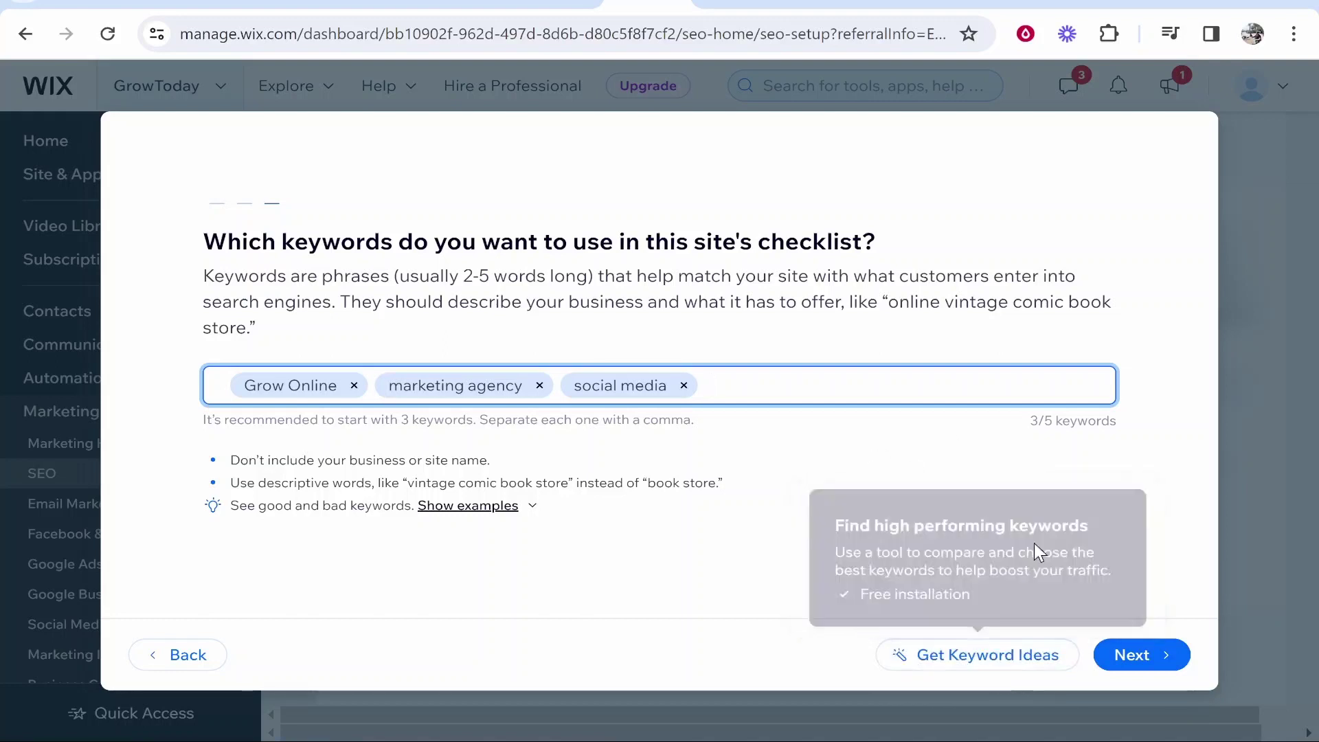
pyautogui.click(1156, 665)
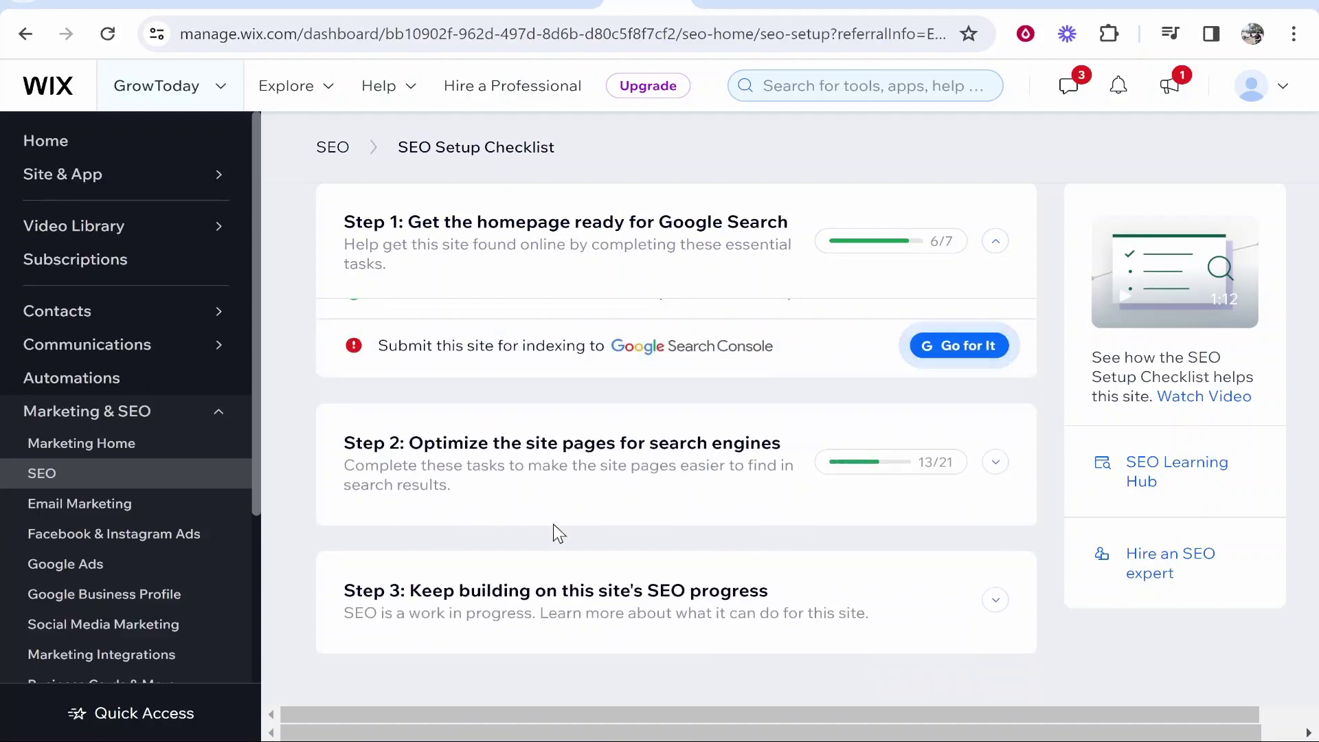
pyautogui.click(800, 461)
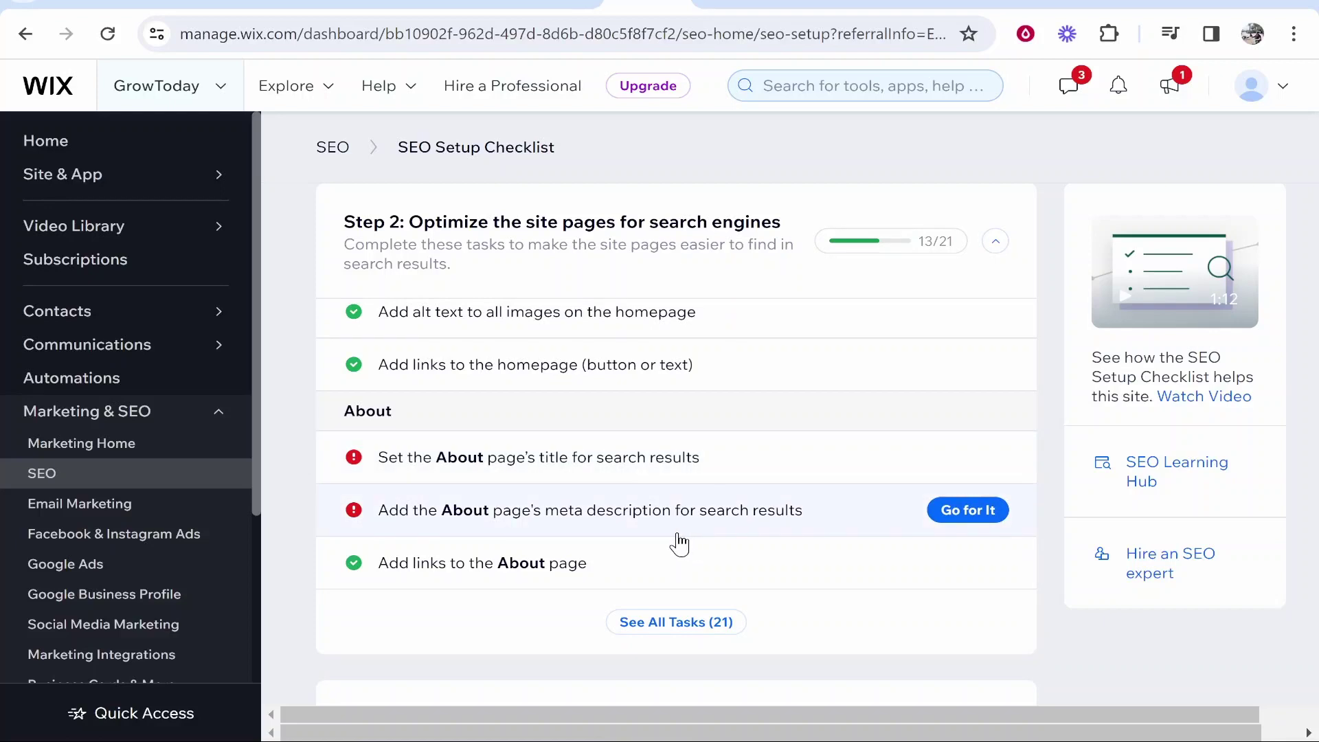
# Step: Switch to the Google results and search for "is an faq page good for seo"
pyautogui.click(1019, 4)
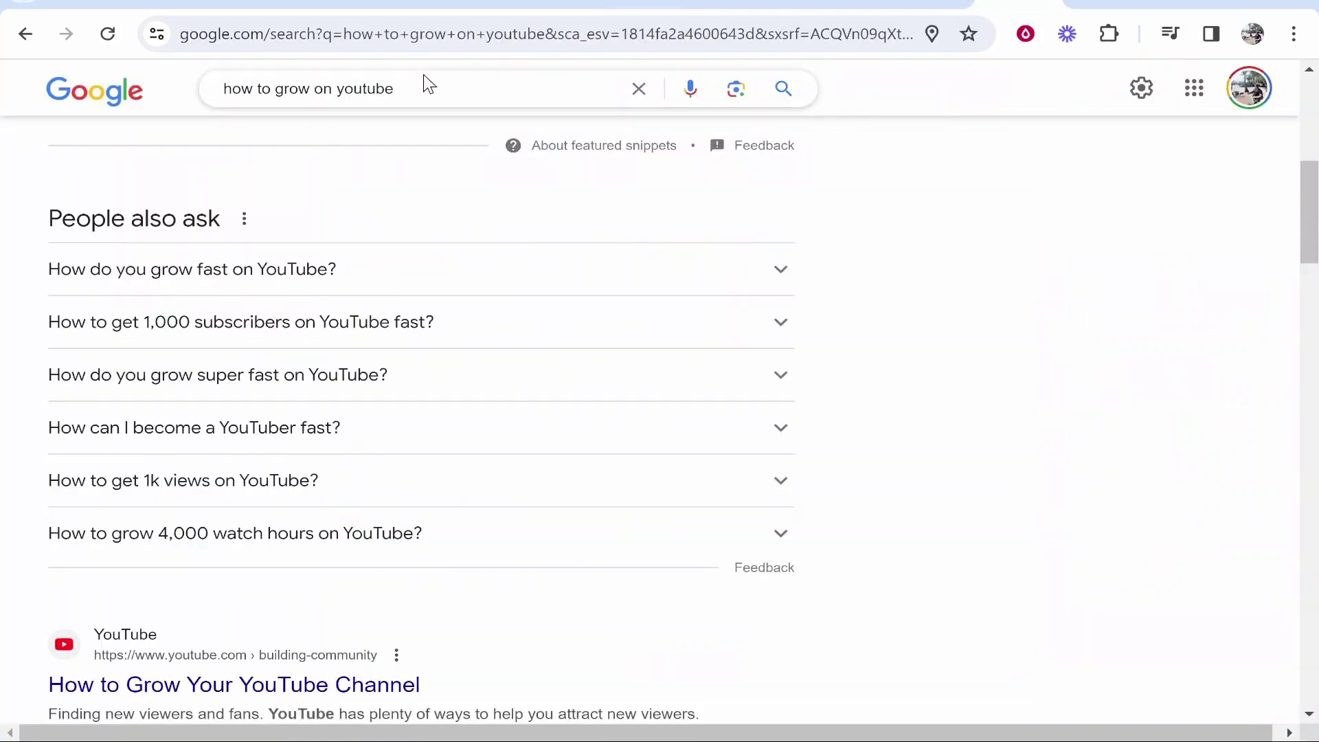
pyautogui.moveTo(427, 83); pyautogui.dragTo(29, 88)
pyautogui.write('is an ')
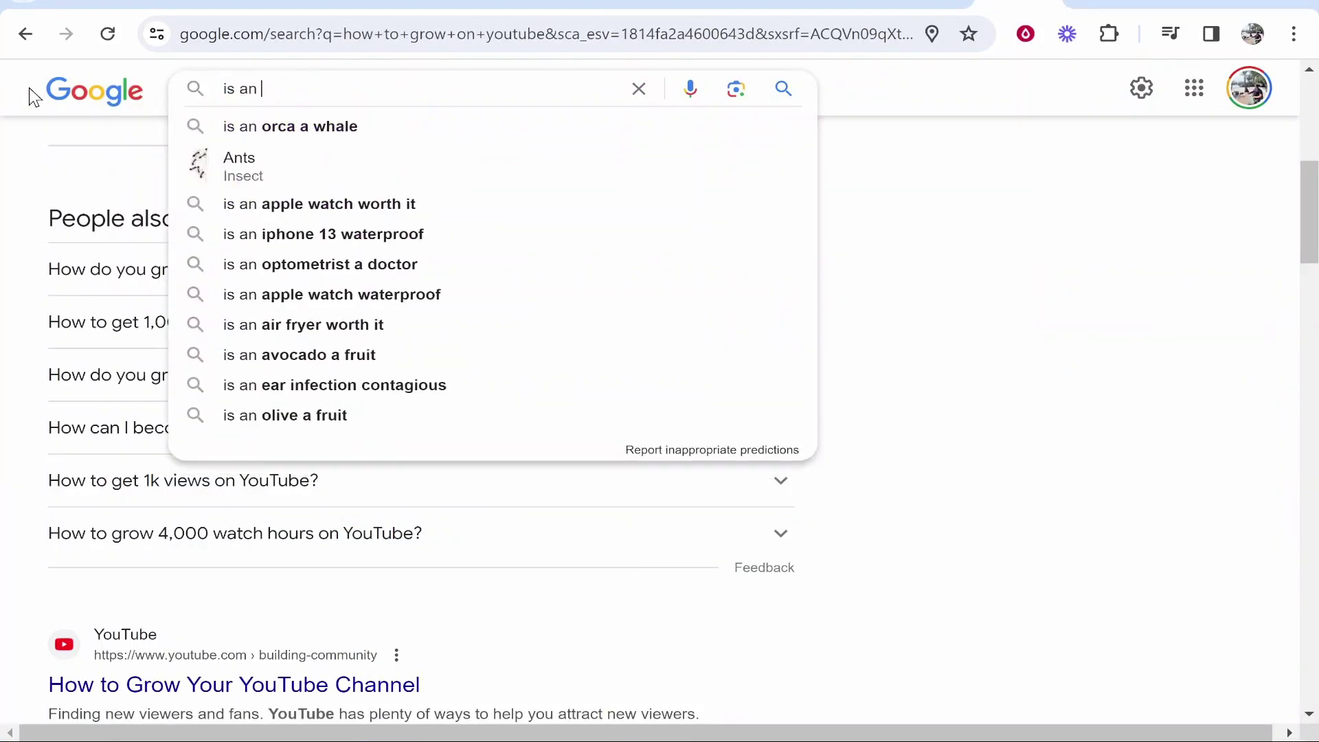
pyautogui.write('faq page go')
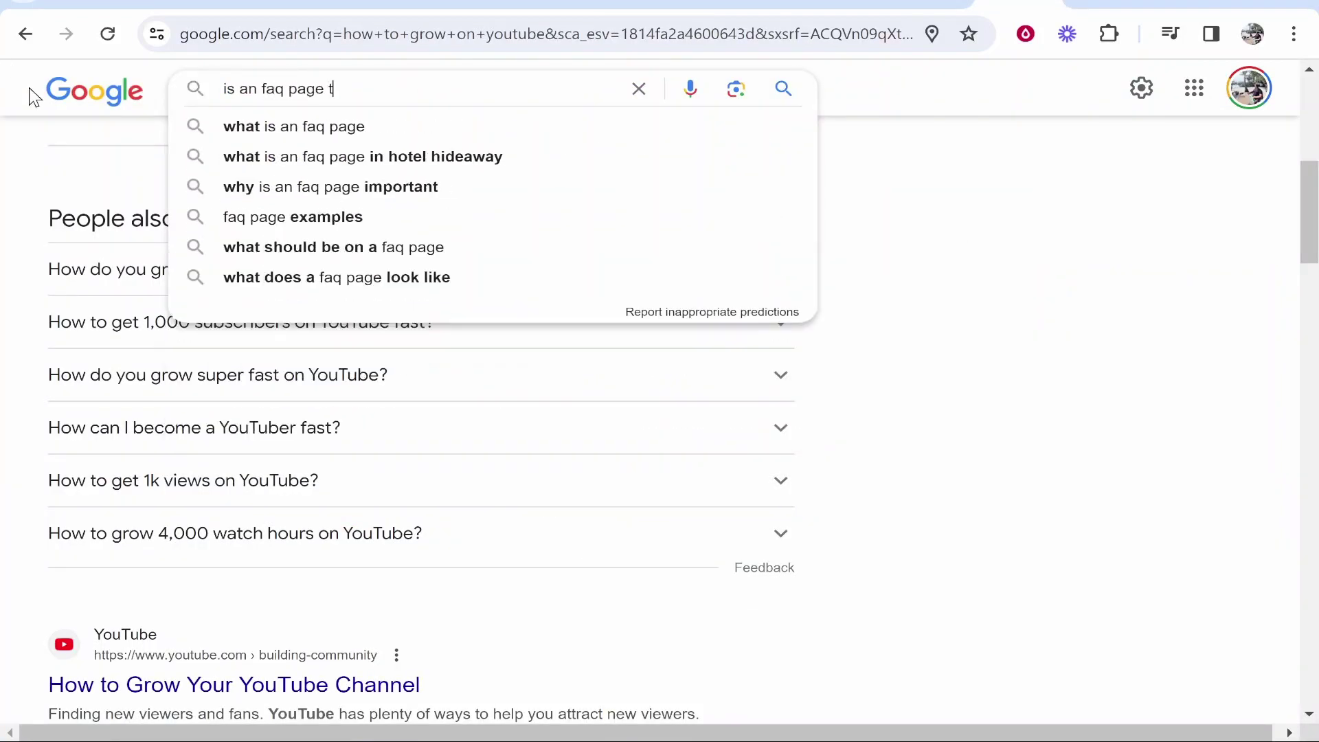
pyautogui.write('od for seo')
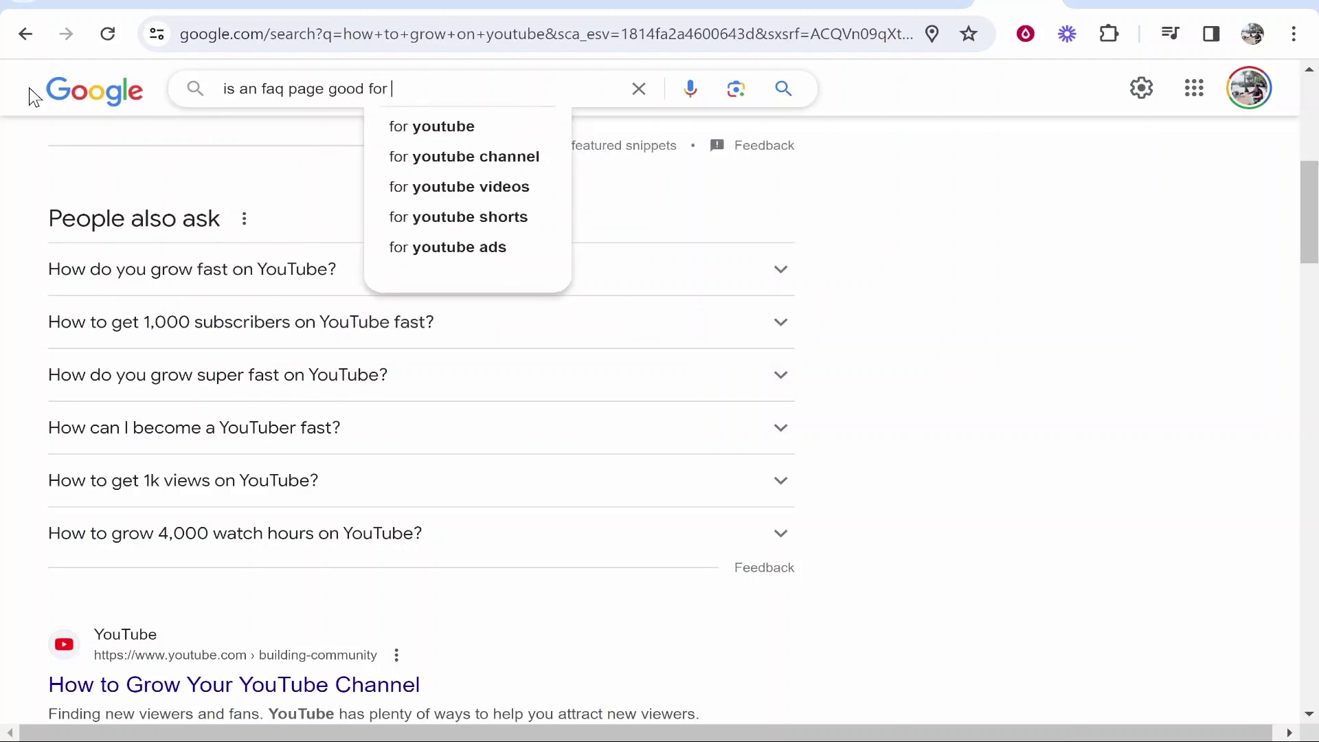
pyautogui.press('Return')
# Step: Read the featured snippet on FAQ pages and expand the related question "How do I add FAQ to SEO?"
pyautogui.moveTo(162, 282); pyautogui.dragTo(391, 285)
pyautogui.click(244, 300)
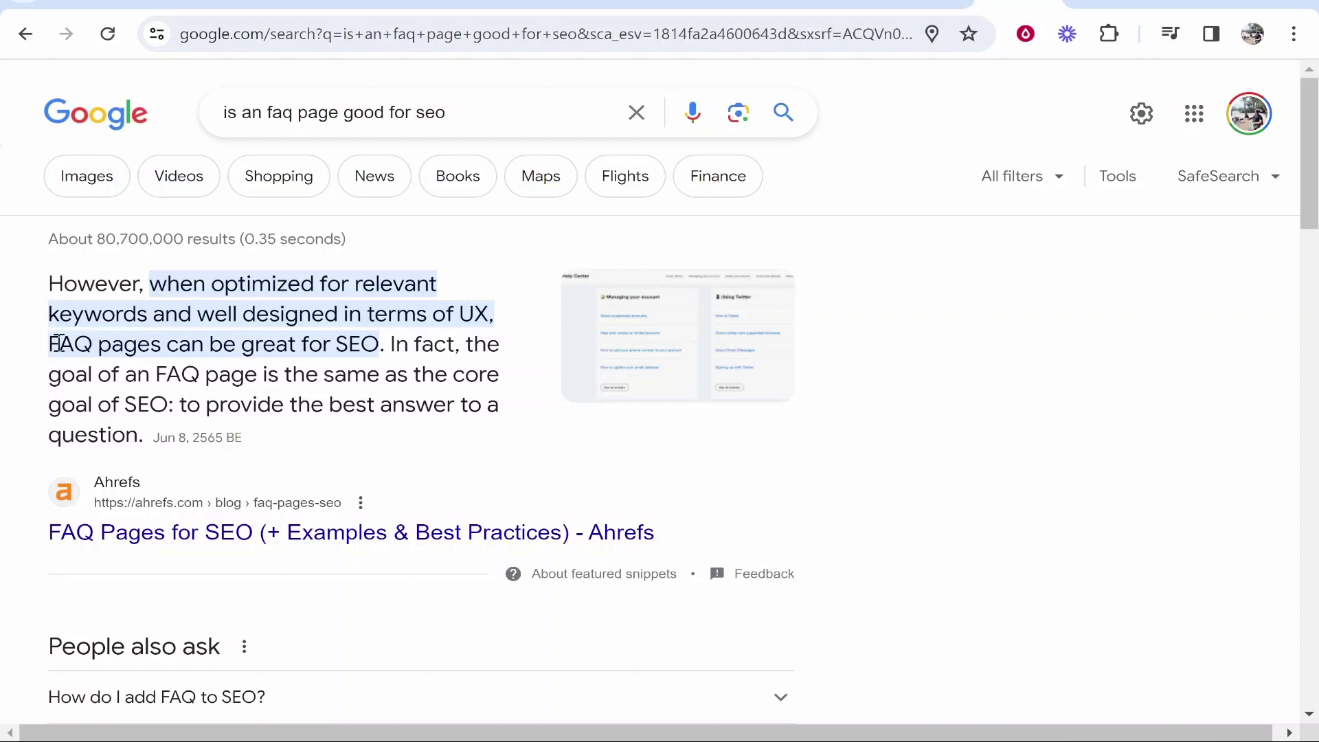
pyautogui.moveTo(59, 342); pyautogui.dragTo(372, 343)
pyautogui.click(382, 341)
pyautogui.scroll(-5, 745, 367)
pyautogui.click(745, 367)
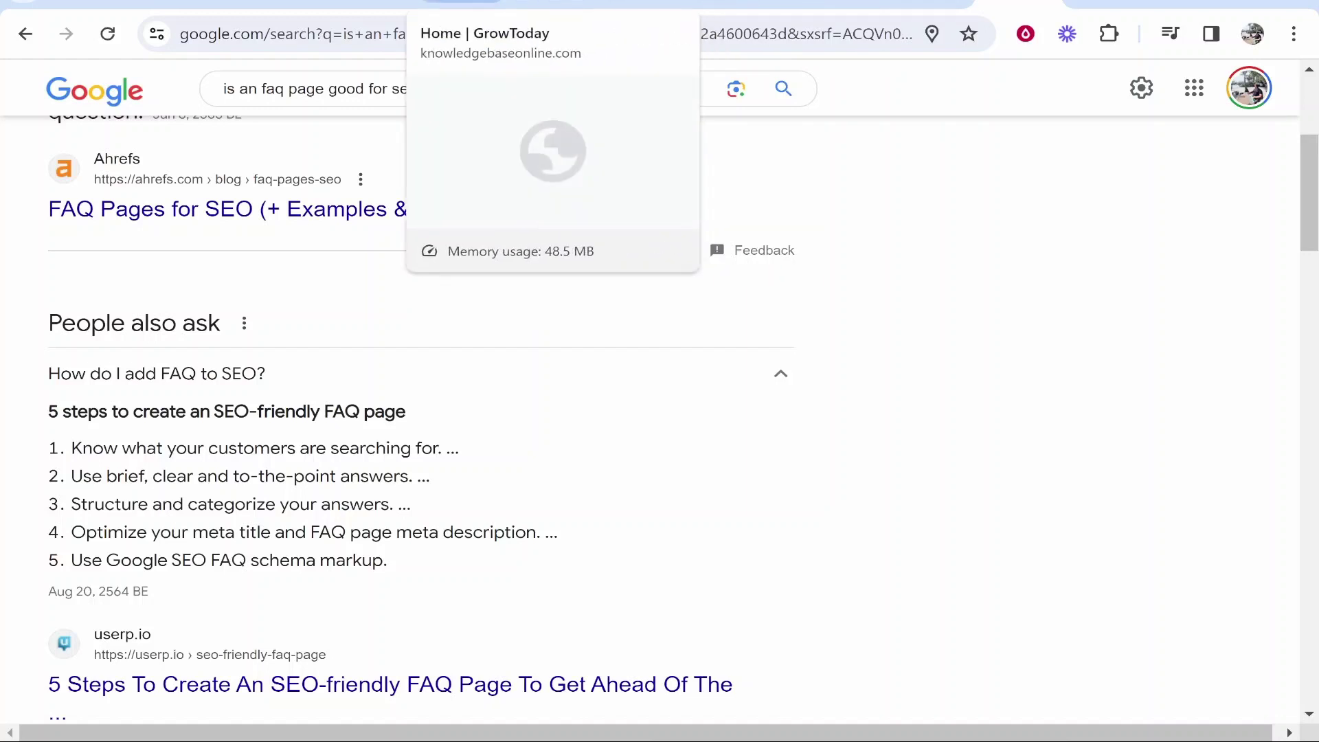
# Step: Return to the Wix editor, close the page settings and add a blank section directly above the Home page's Features section
pyautogui.click(553, 7)
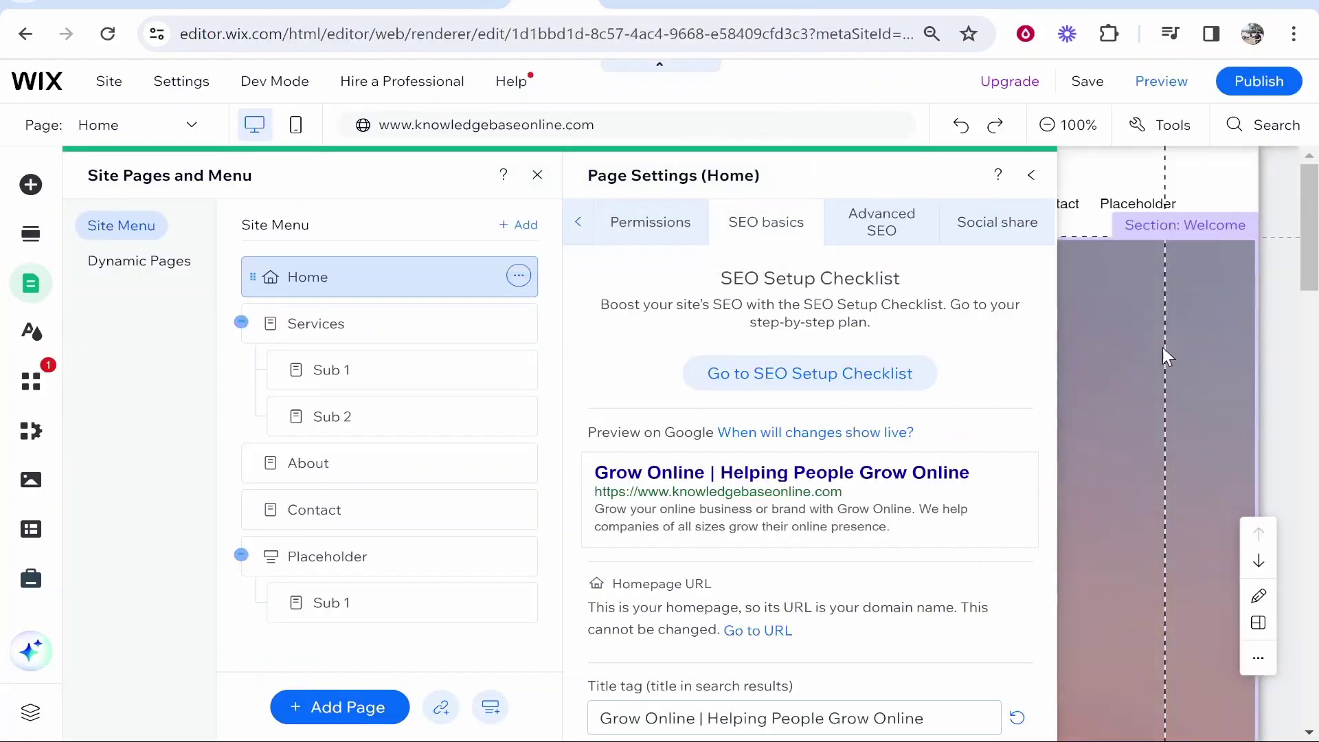
pyautogui.click(1031, 174)
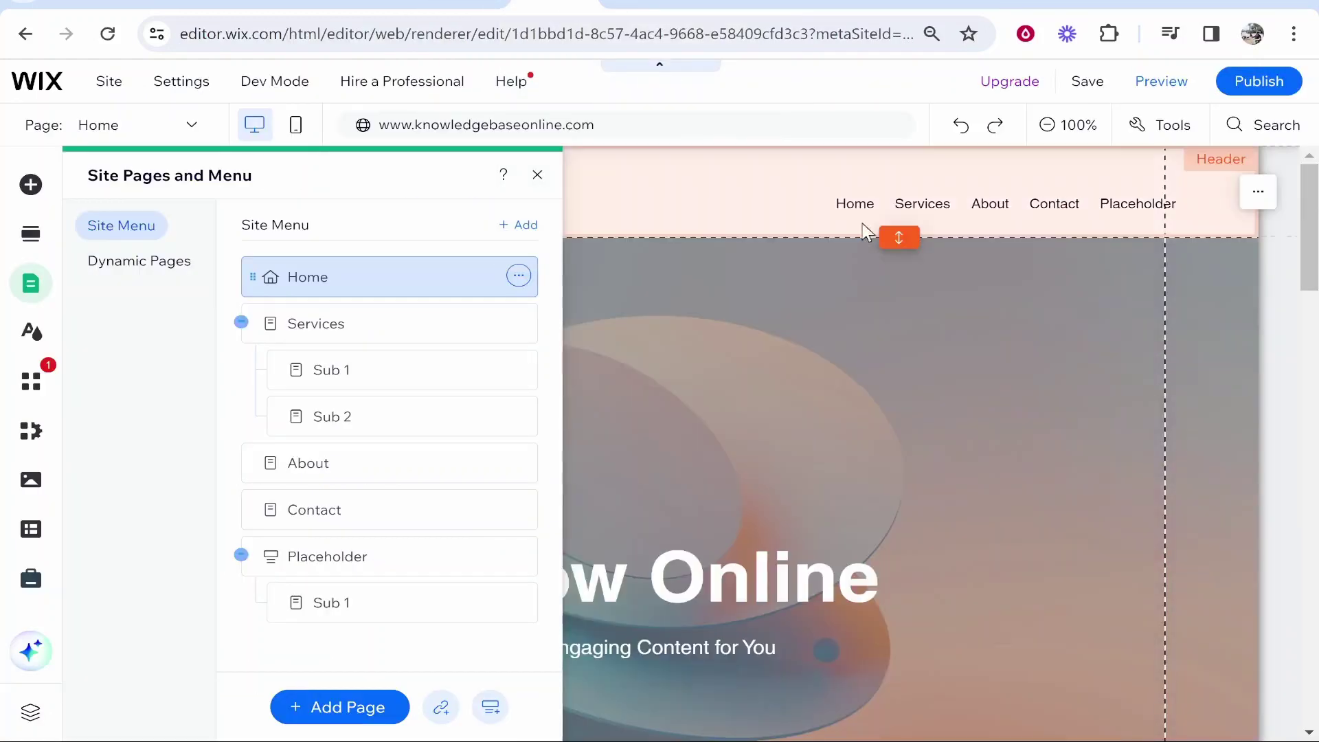
pyautogui.click(537, 174)
pyautogui.scroll(-2, 893, 343)
pyautogui.scroll(2, 1001, 285)
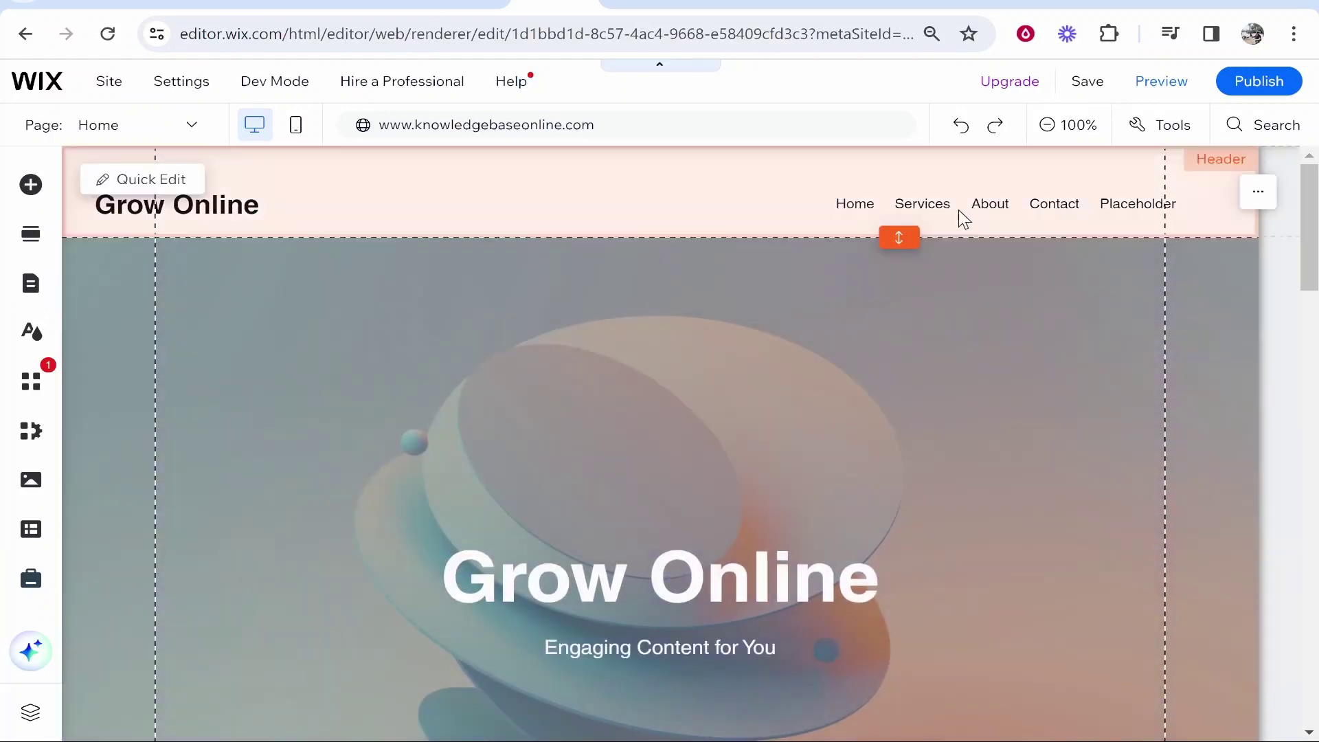
pyautogui.scroll(-12, 971, 330)
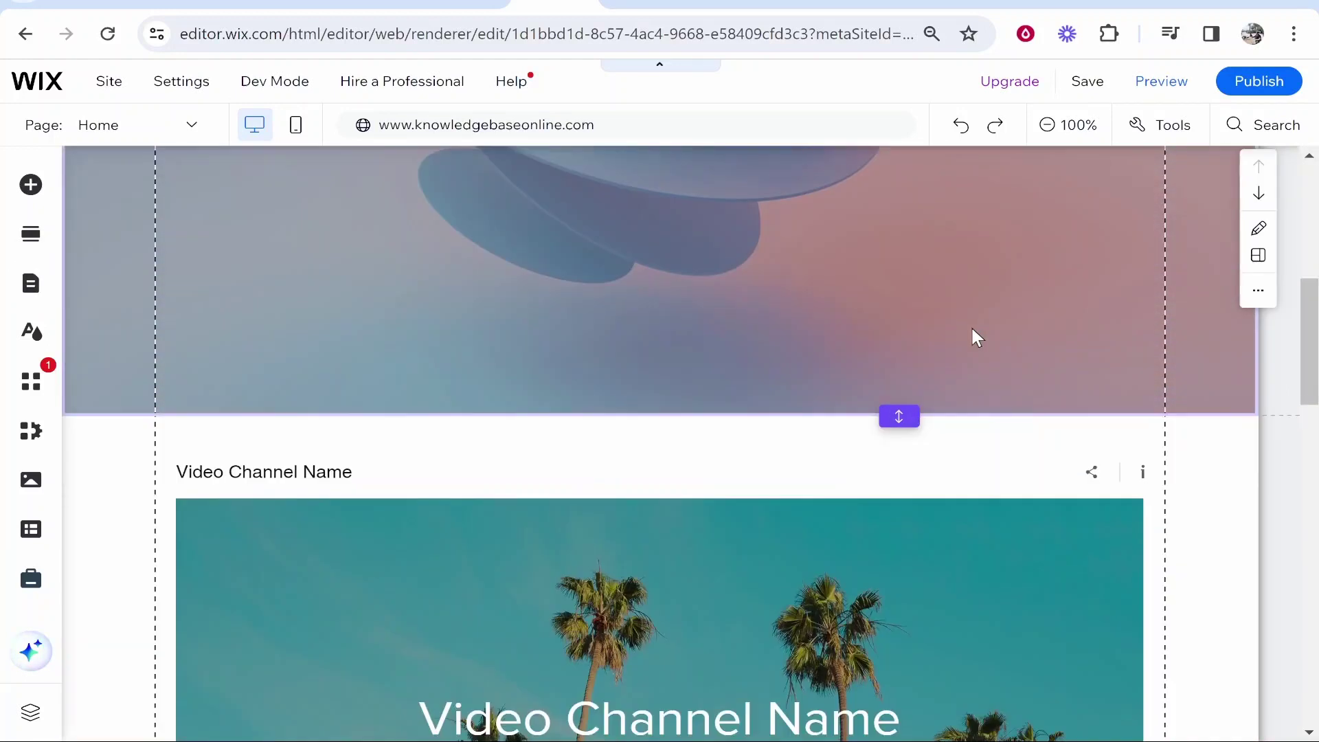
pyautogui.scroll(-15, 433, 364)
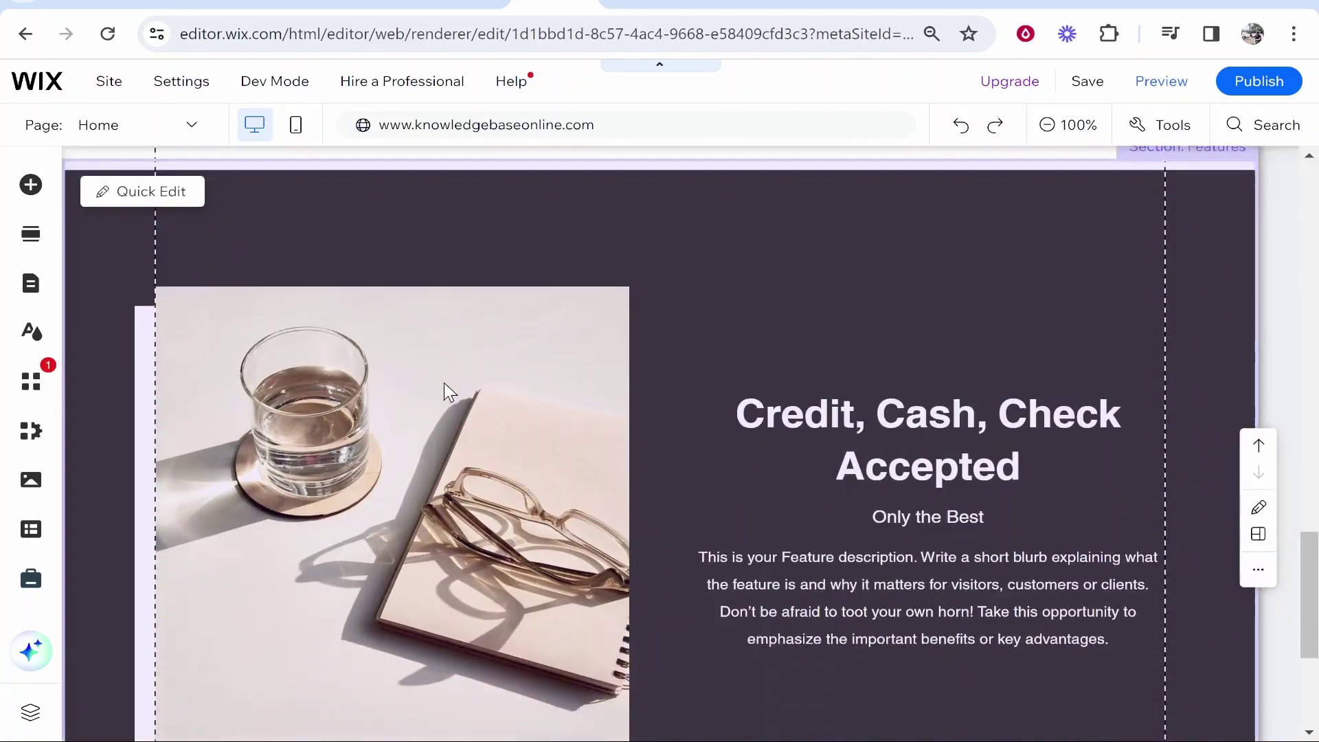
pyautogui.scroll(8, 776, 448)
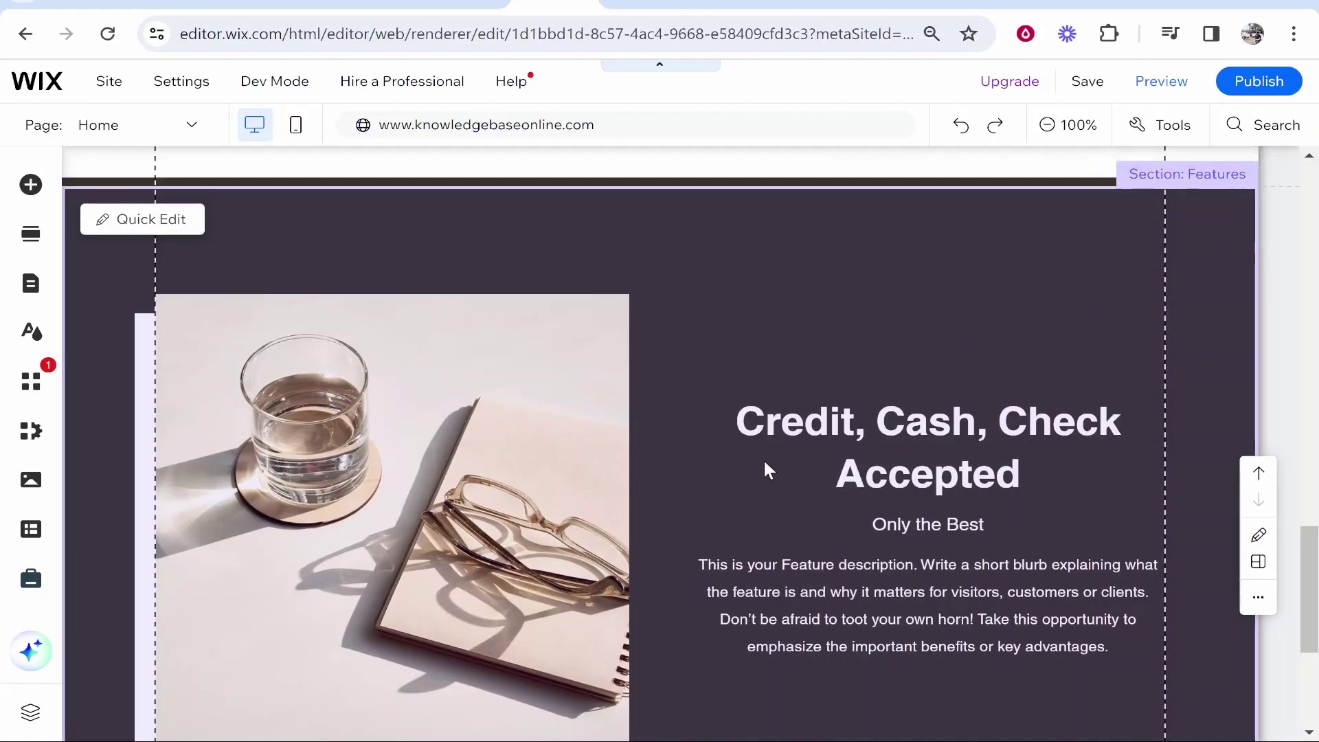
pyautogui.click(627, 500)
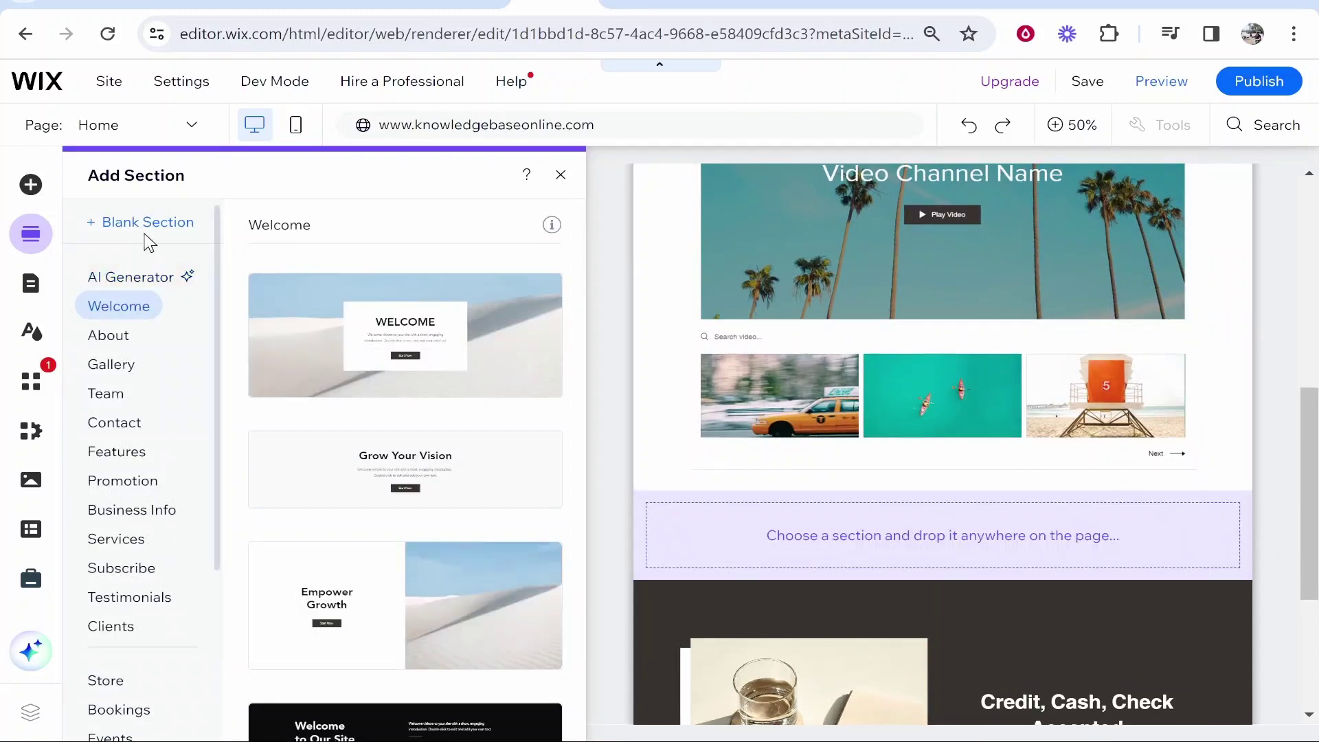
pyautogui.click(98, 227)
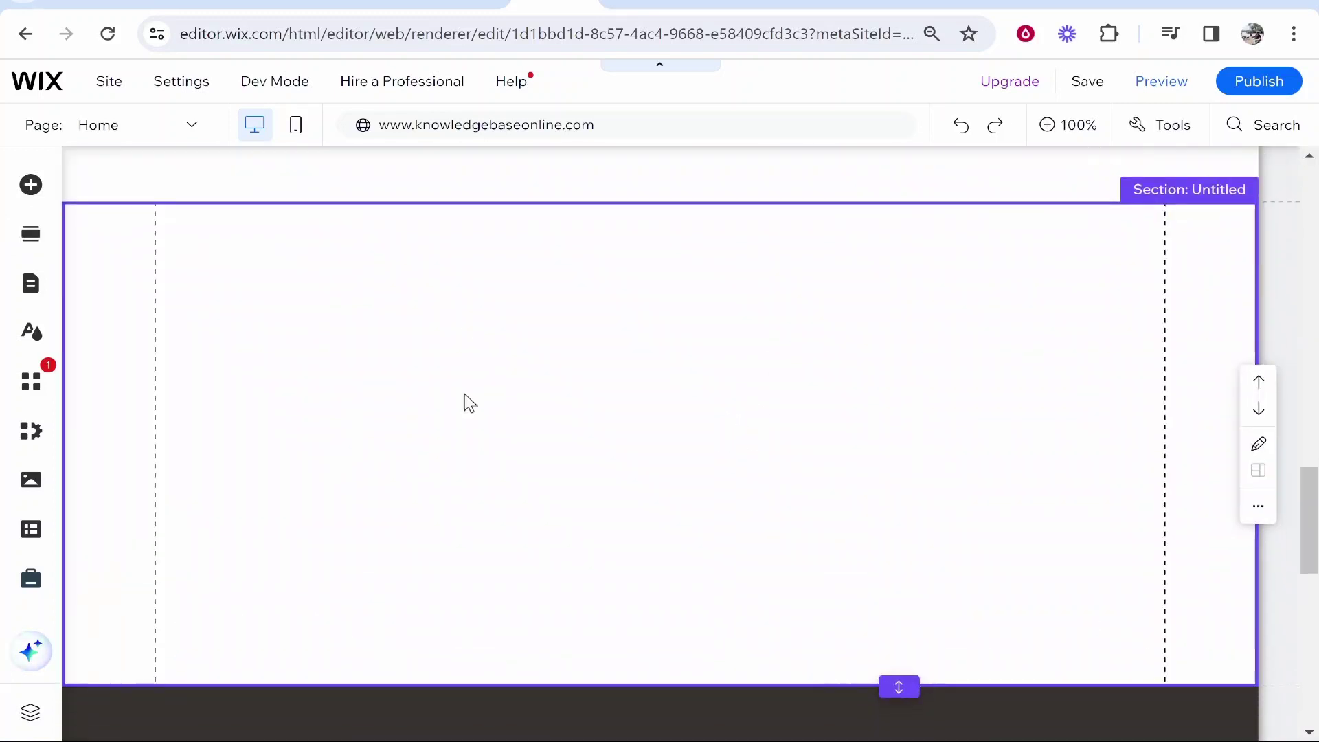
# Step: Search the editor for "faq" and add the Wix FAQ app to the new blank section
pyautogui.click(28, 184)
pyautogui.click(646, 180)
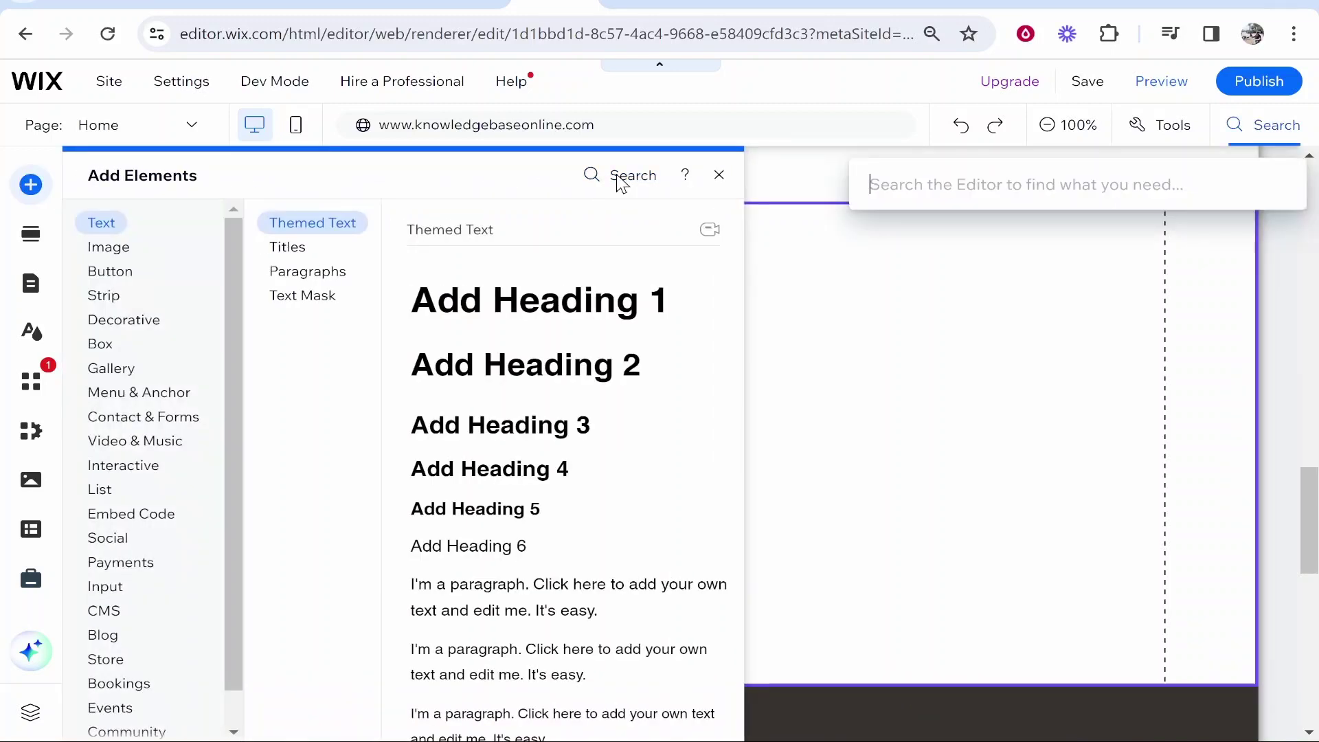
pyautogui.write('faq')
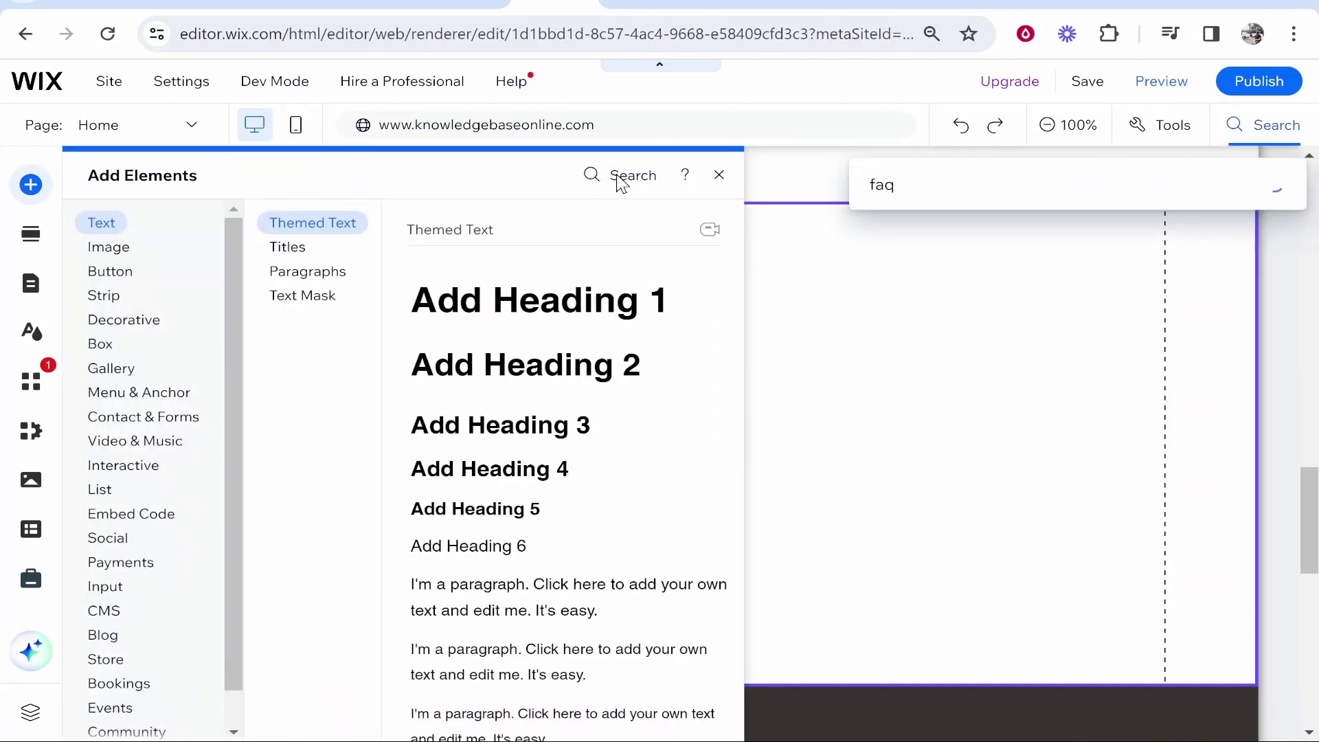
pyautogui.moveTo(965, 450)
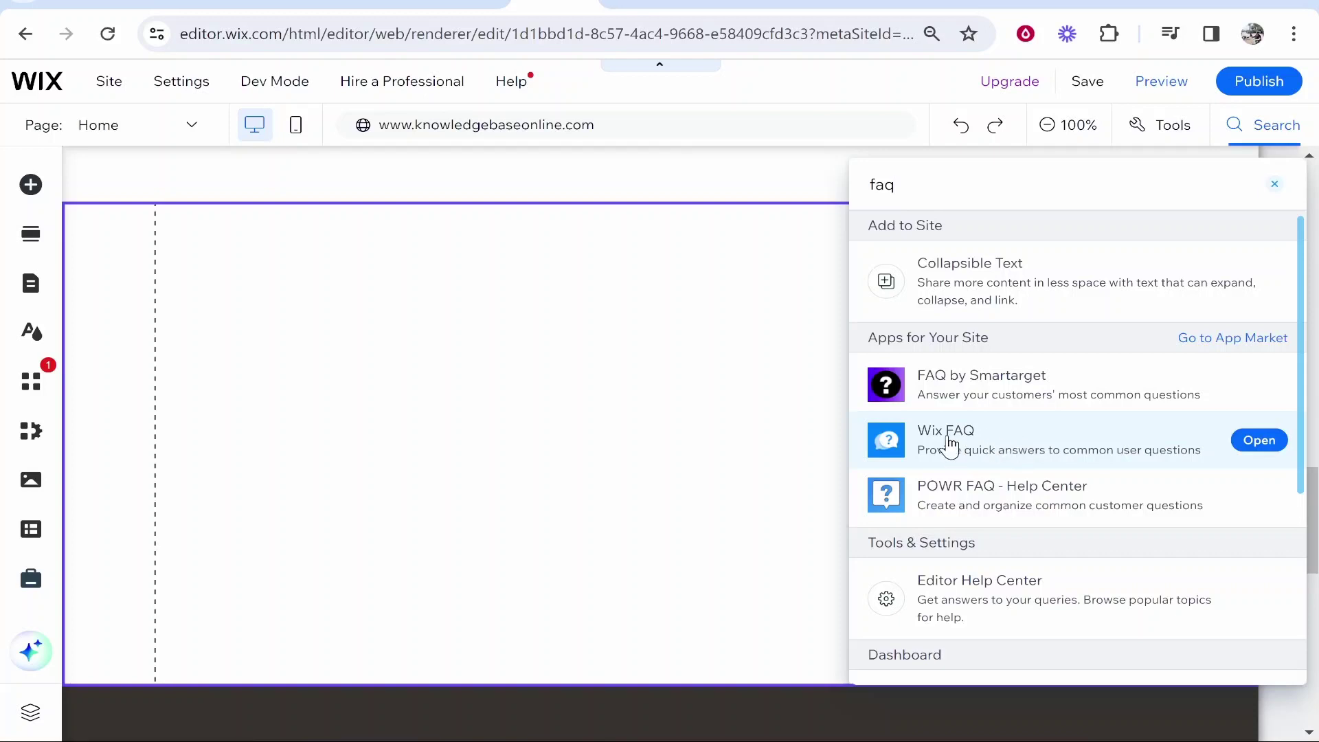
pyautogui.click(1010, 450)
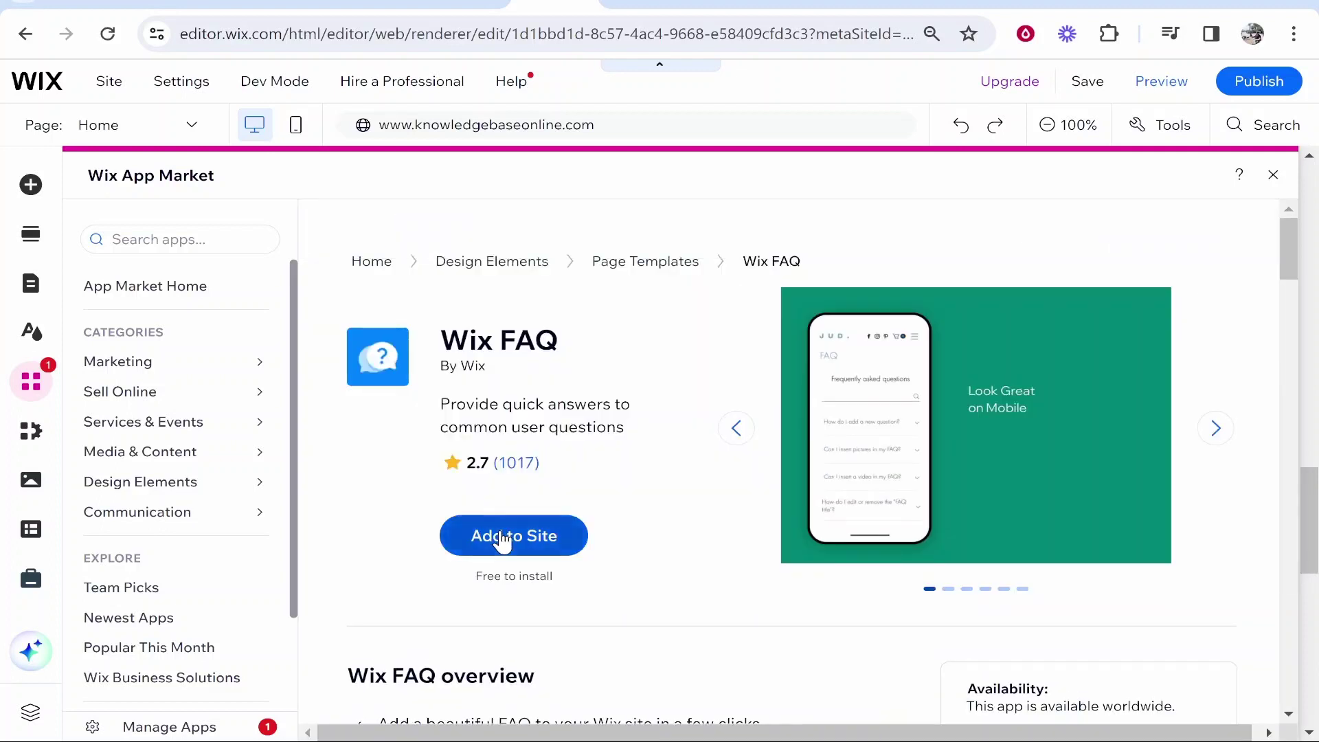
pyautogui.click(502, 535)
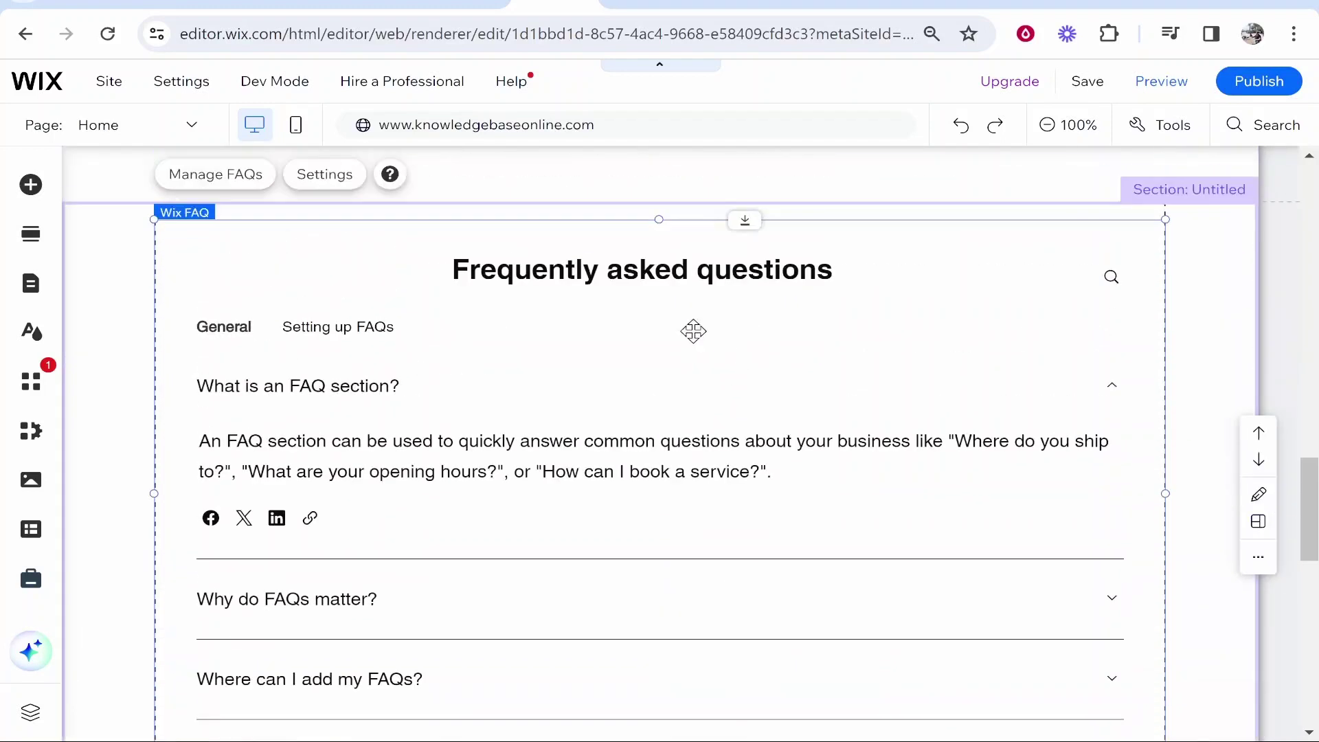
# Step: Open the FAQ manager from the Wix FAQ element and review the questions in the General and Setting up FAQs categories
pyautogui.click(395, 327)
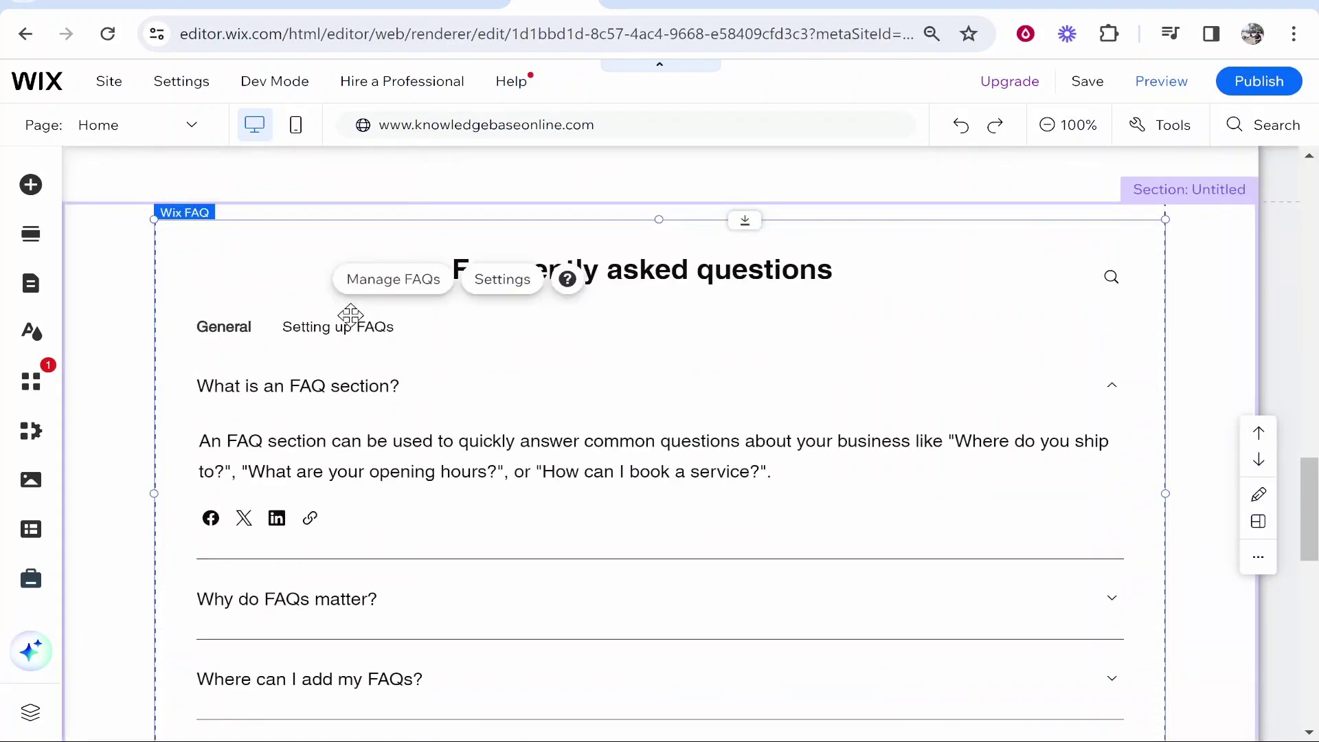
pyautogui.click(435, 282)
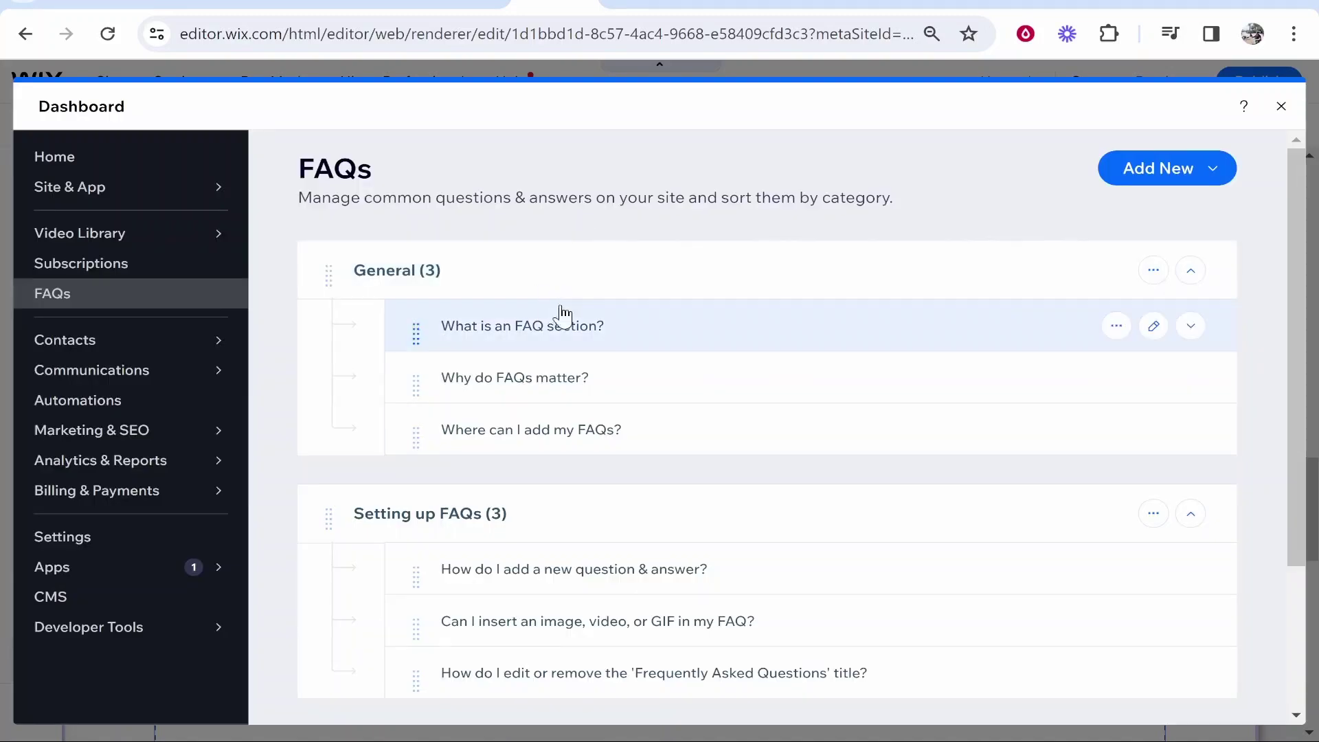
pyautogui.scroll(-3, 533, 472)
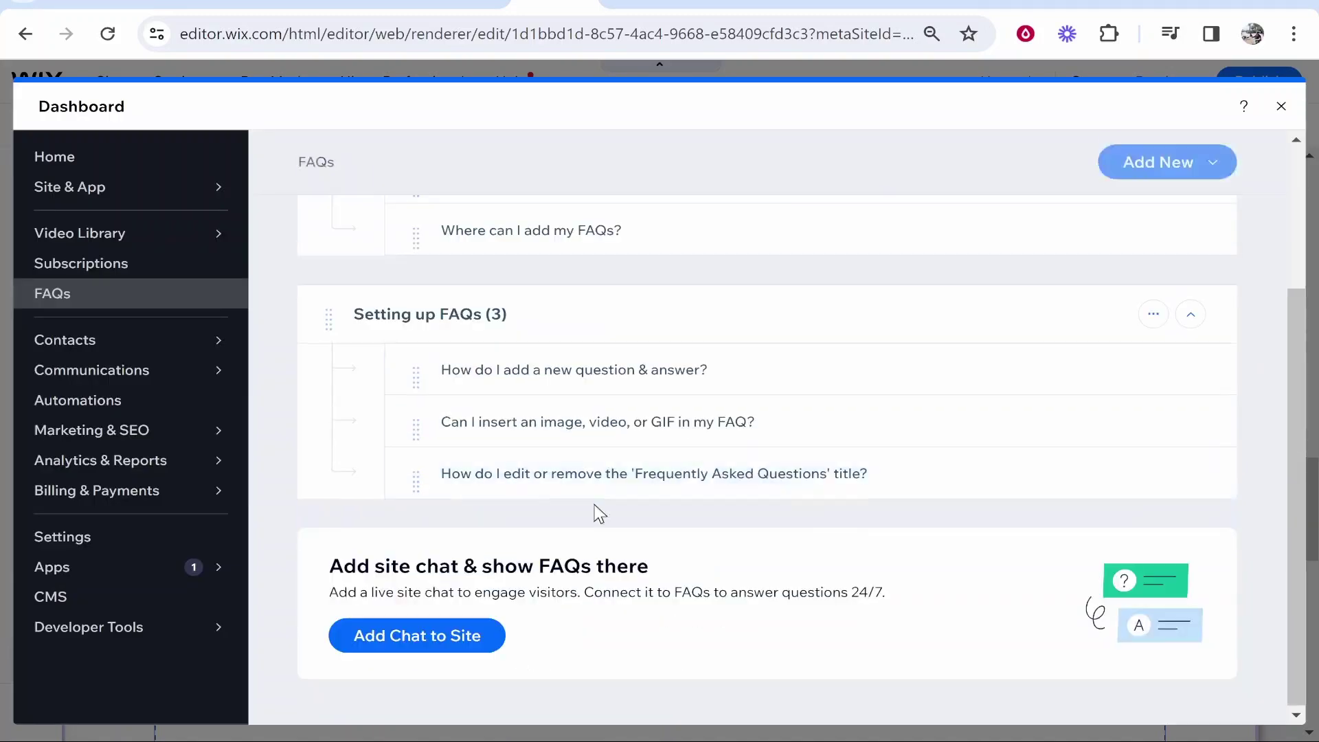
pyautogui.scroll(3, 690, 462)
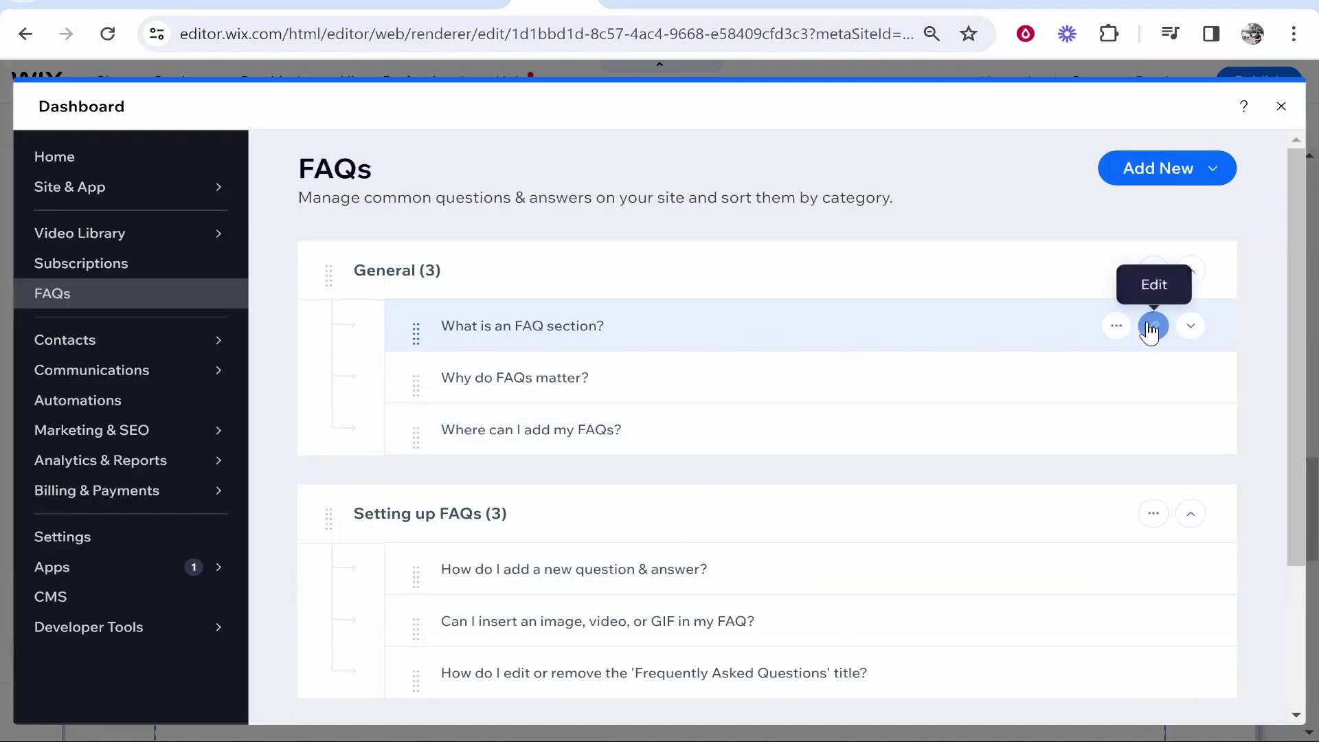
# Step: Open the question "What is an FAQ section?" for editing, clear its question text and close the dashboard without saving
pyautogui.click(618, 318)
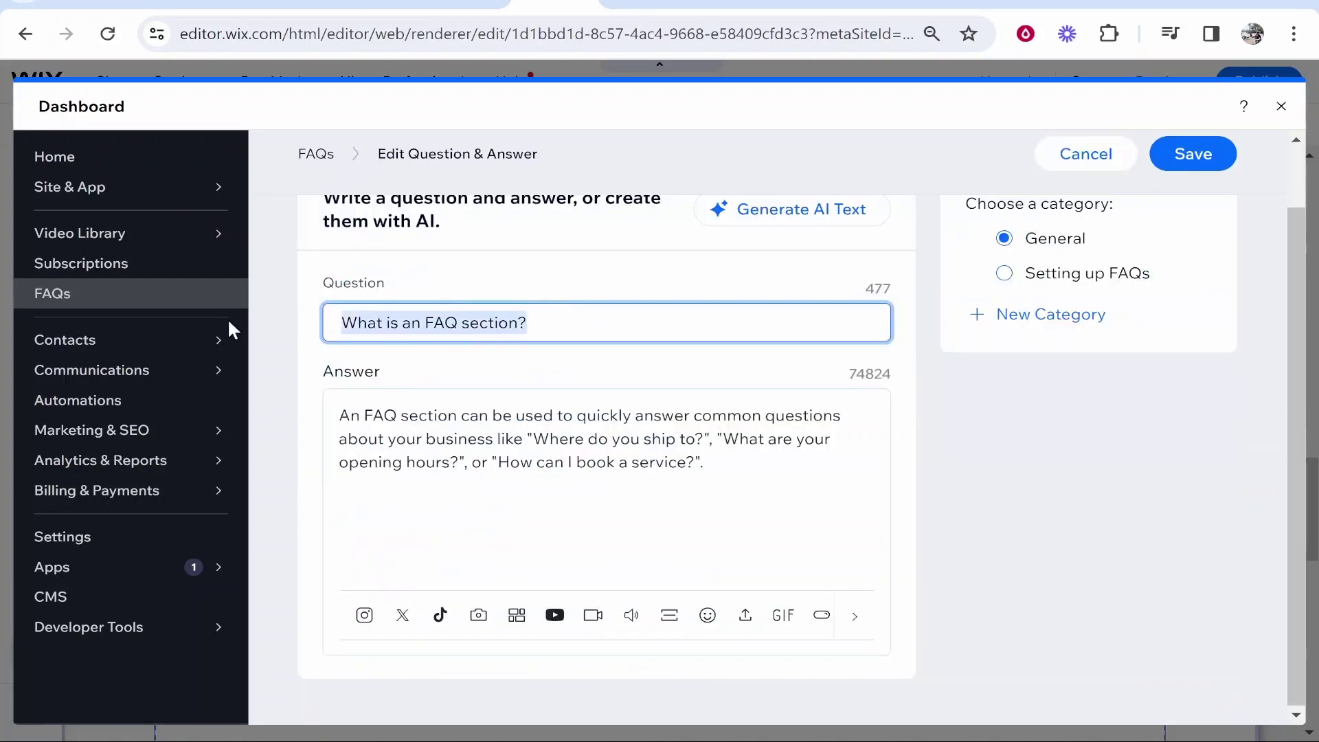
pyautogui.press('BackSpace')
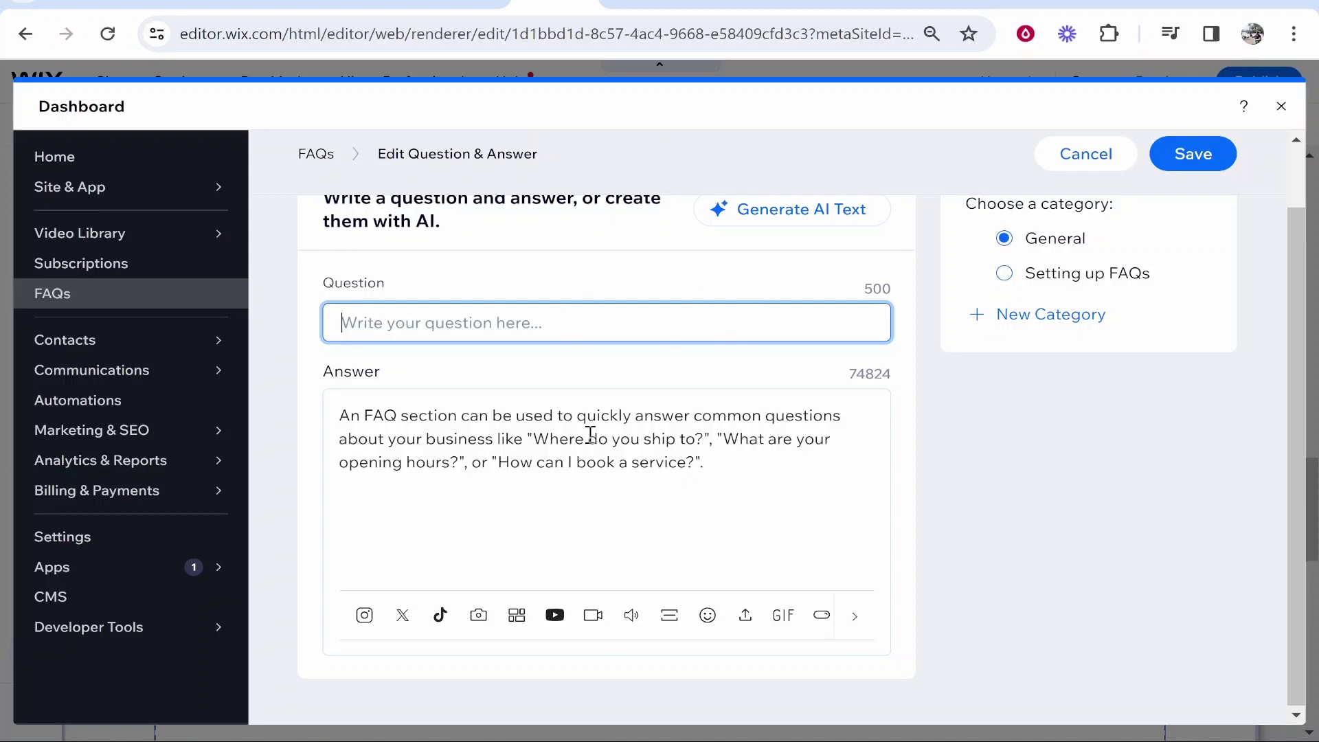
pyautogui.click(1293, 110)
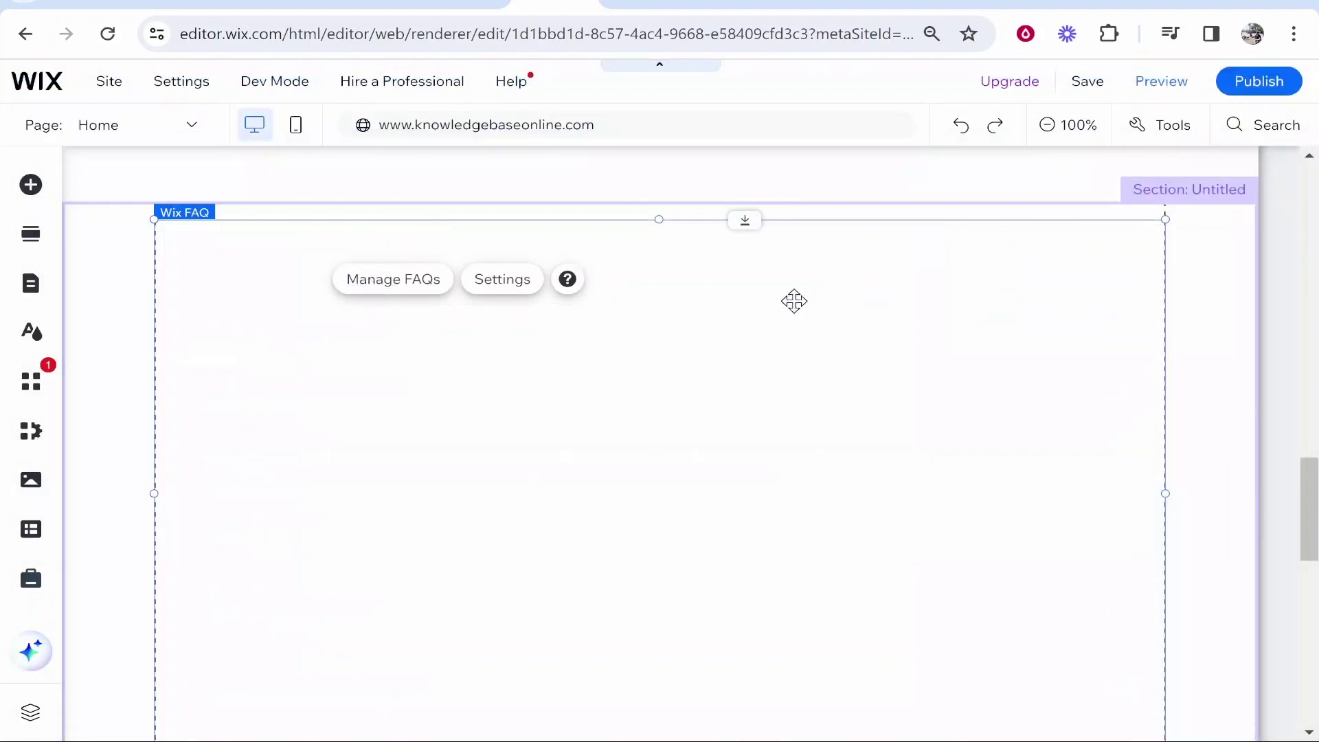
# Step: Switch to the Google results for "is an faq page good for seo" and examine the featured snippet and the organic listings
pyautogui.scroll(10, 515, 385)
pyautogui.scroll(3, 608, 447)
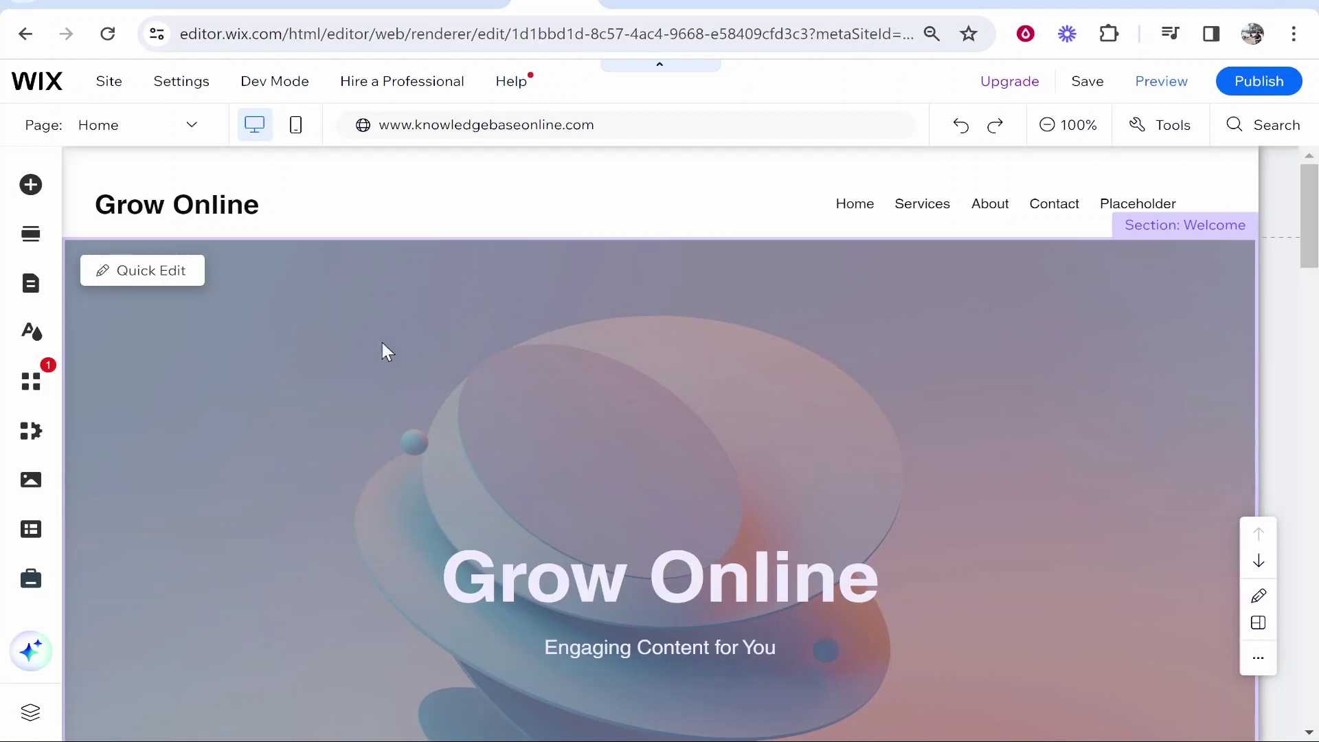
pyautogui.click(1016, 8)
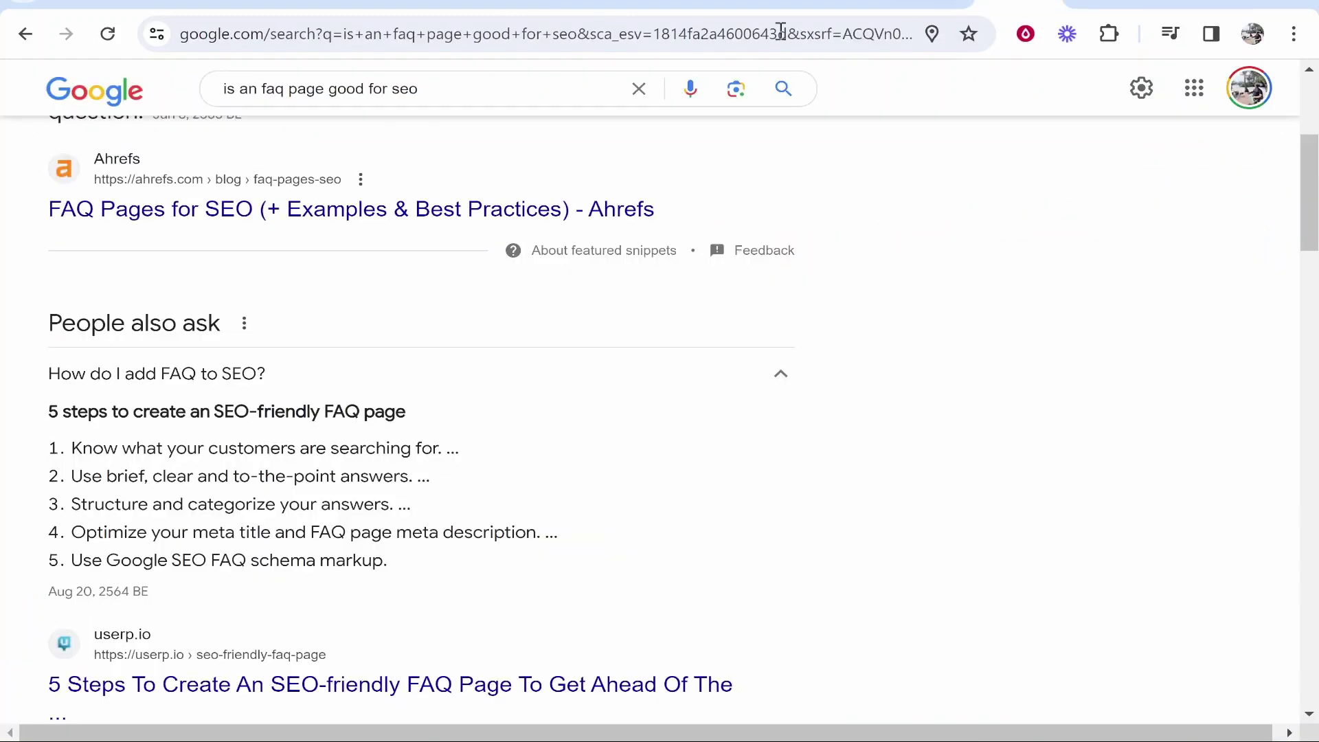
pyautogui.scroll(5, 401, 315)
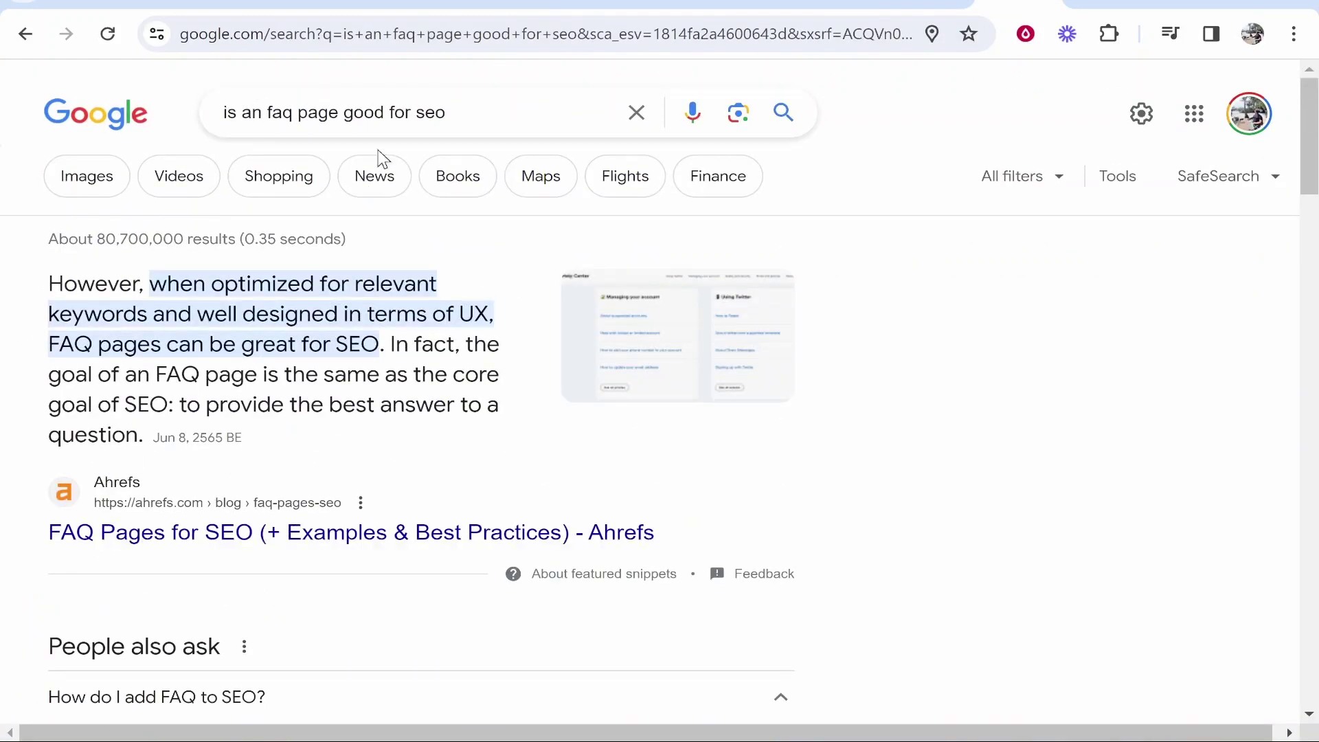
pyautogui.click(555, 4)
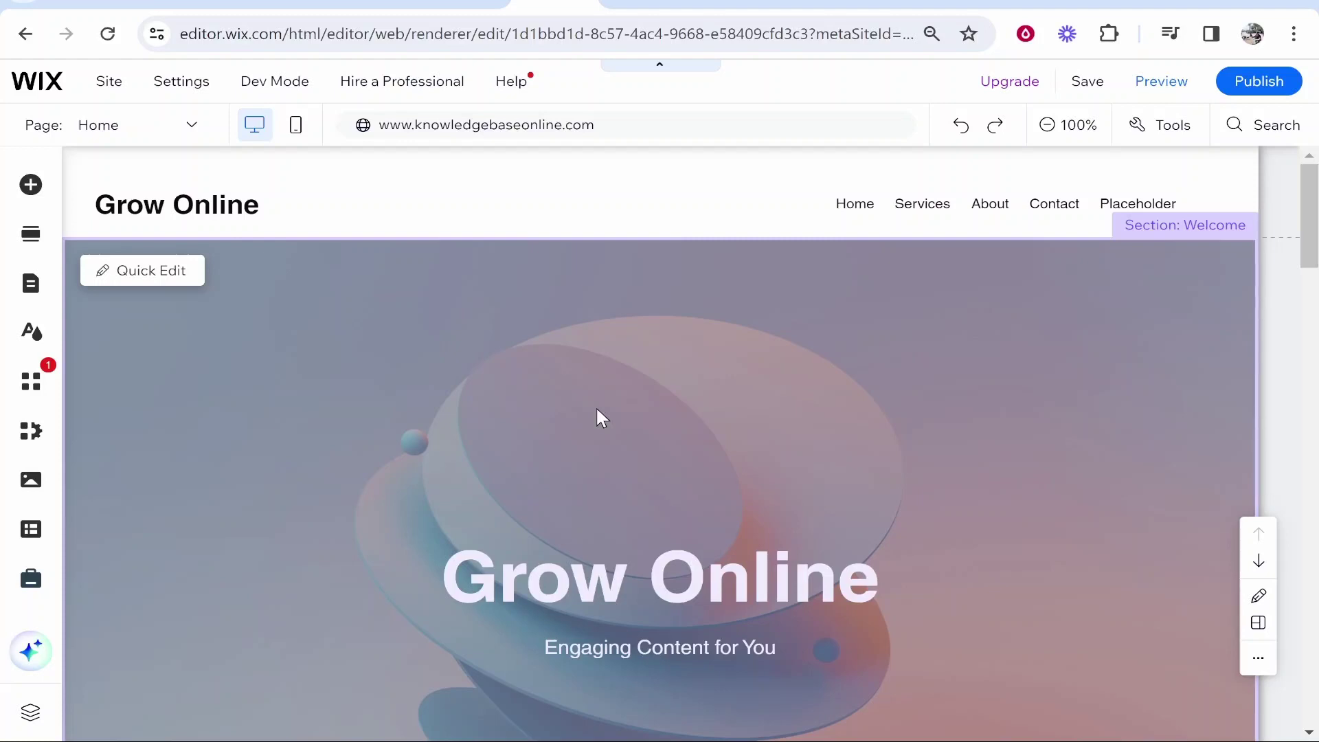
pyautogui.click(995, 6)
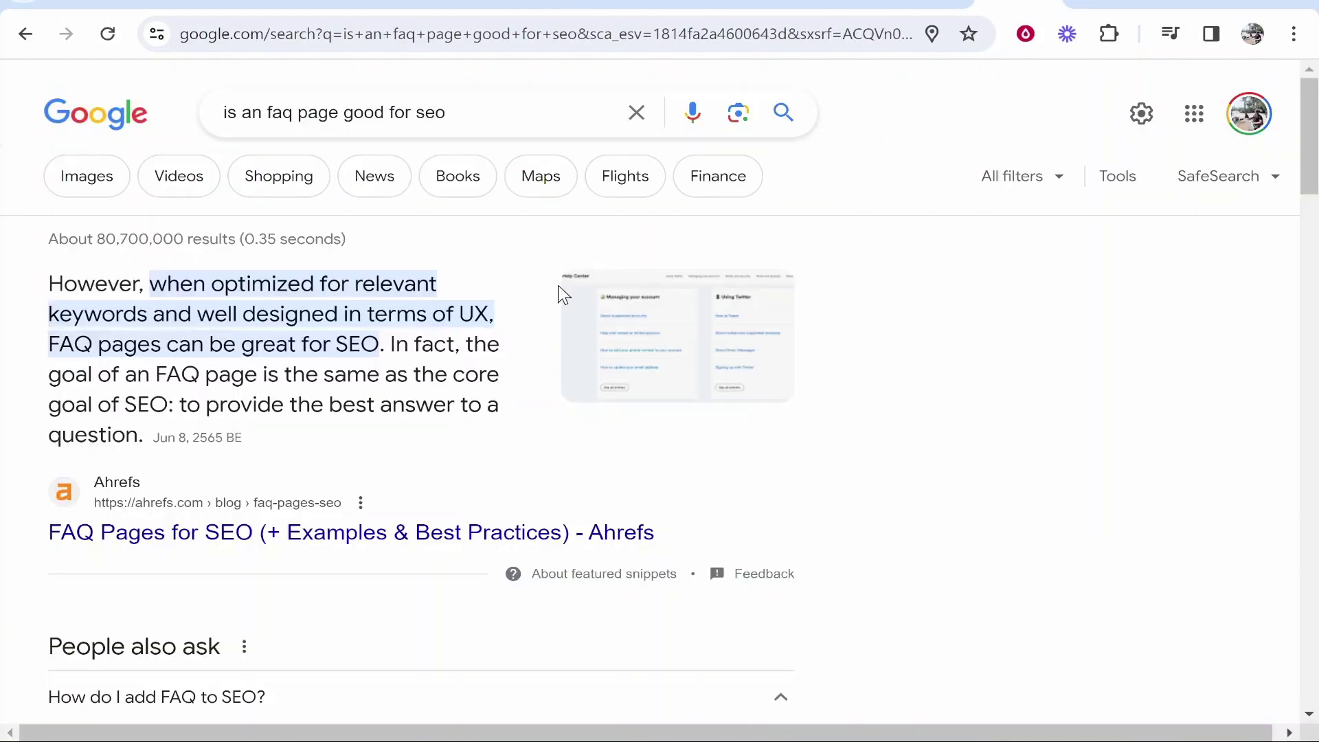
pyautogui.scroll(-5, 197, 388)
pyautogui.scroll(-10, 206, 381)
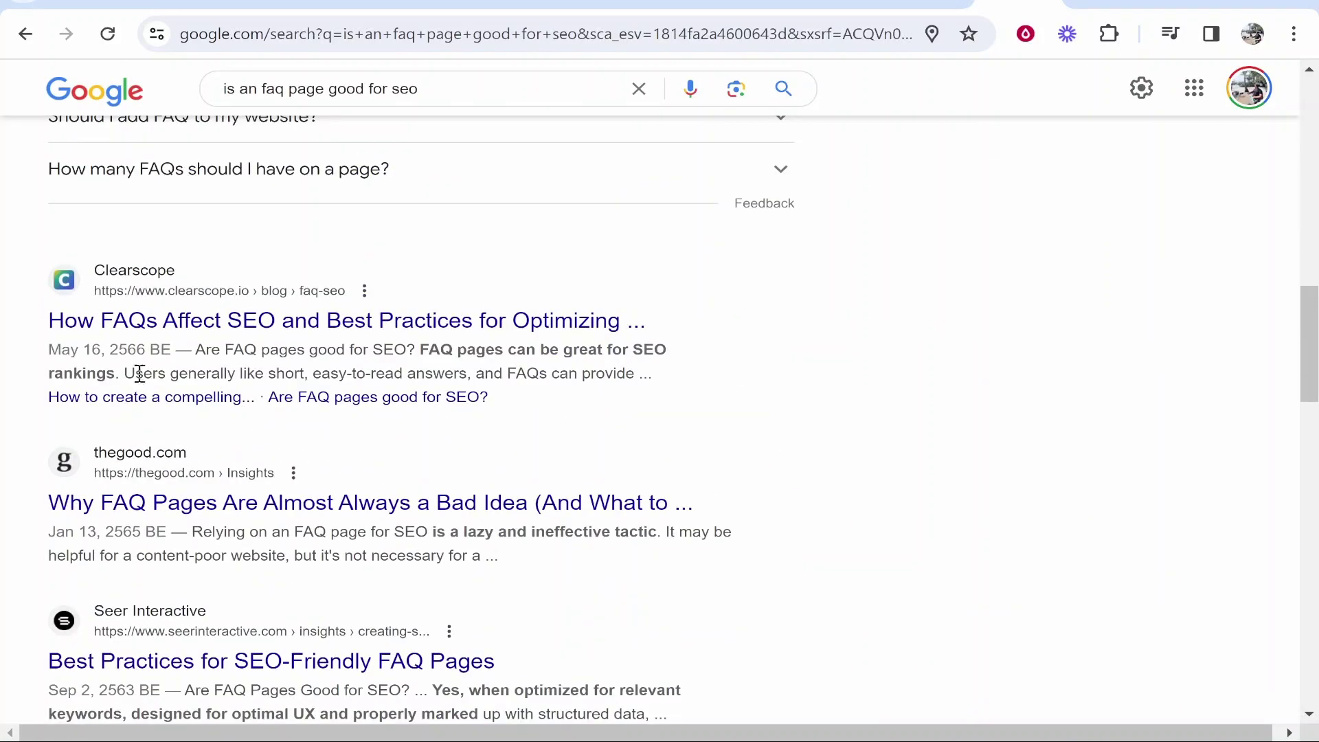